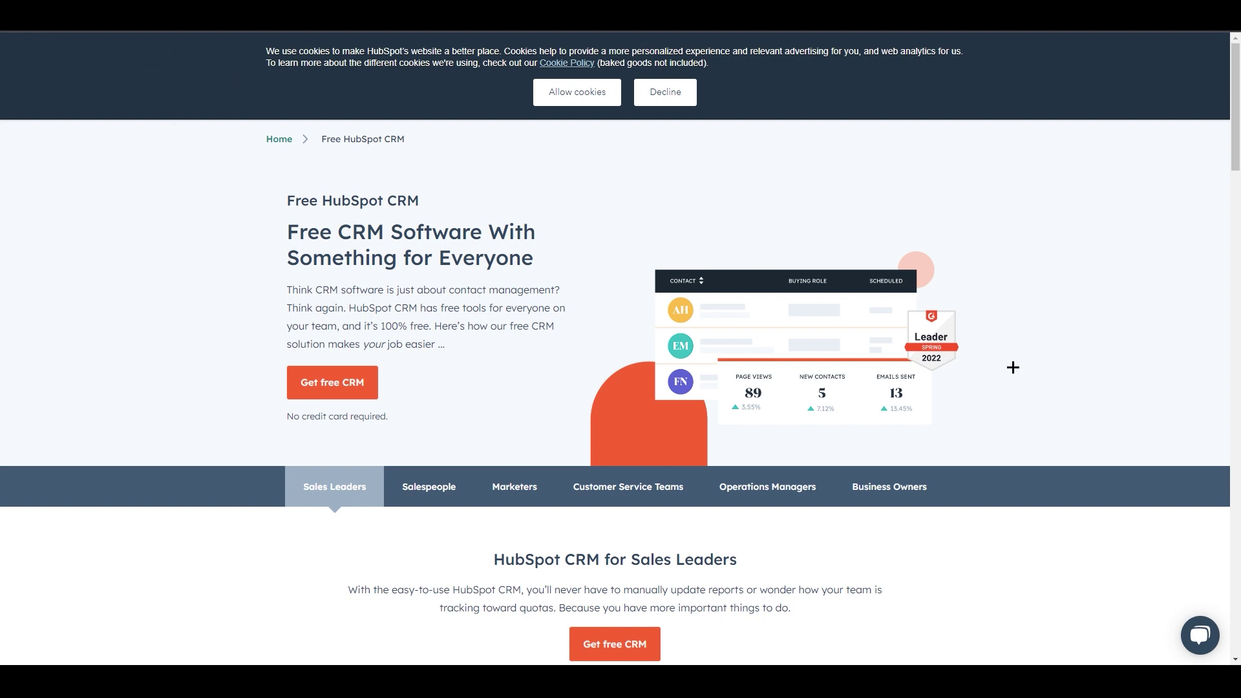
Examine the Free HubSpot CRM page, including the sign-up offer and the section on features for sales leaders.
scroll(296, 401, down, 7)
scroll(288, 466, up, 7)
drag(288, 417, 405, 417)
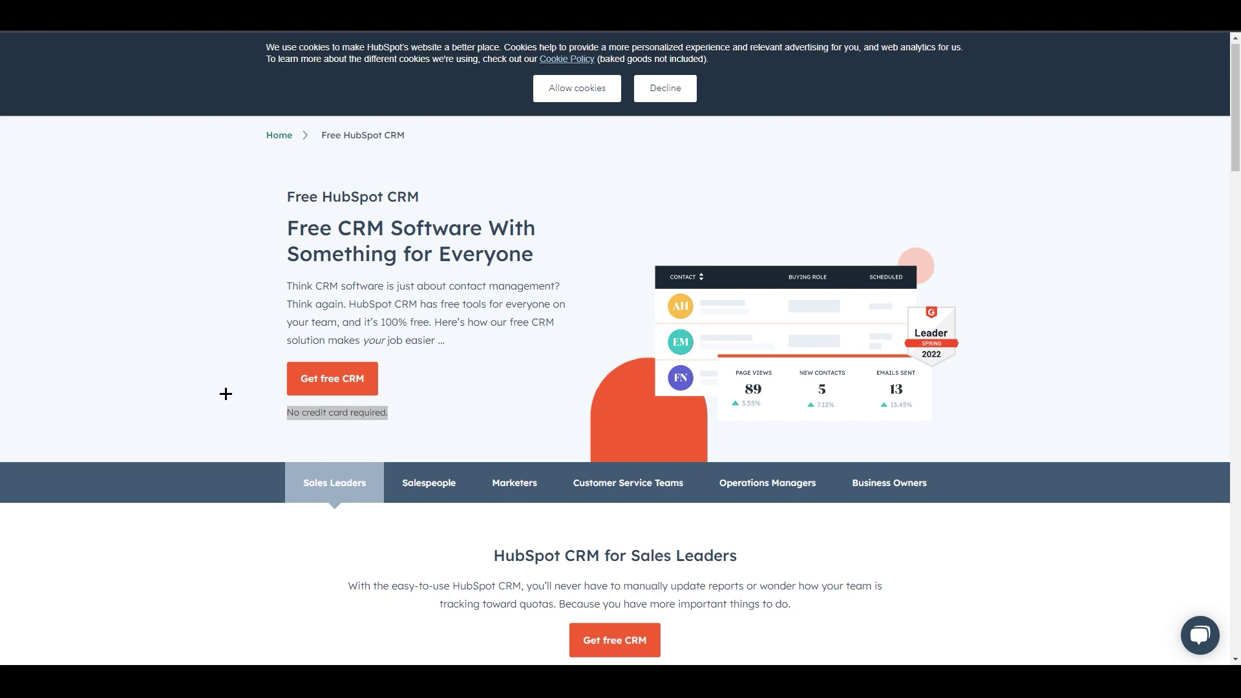
scroll(225, 393, down, 2)
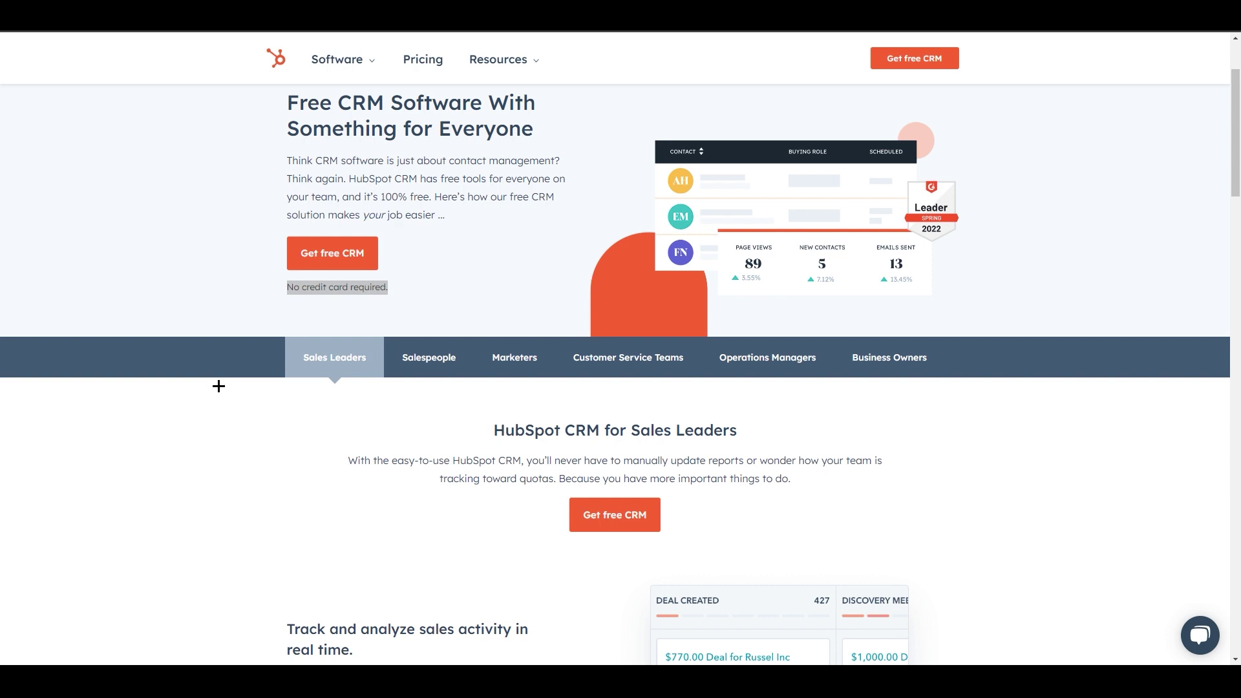
scroll(222, 383, down, 1)
scroll(221, 384, up, 3)
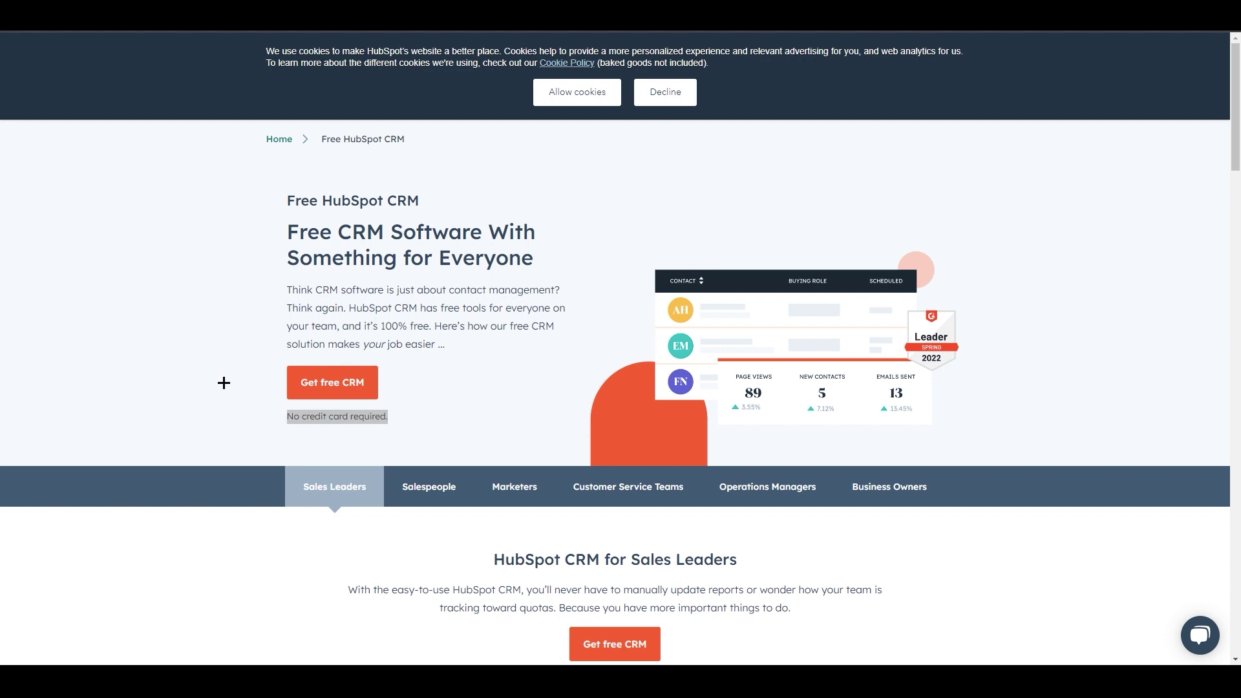
scroll(224, 383, down, 5)
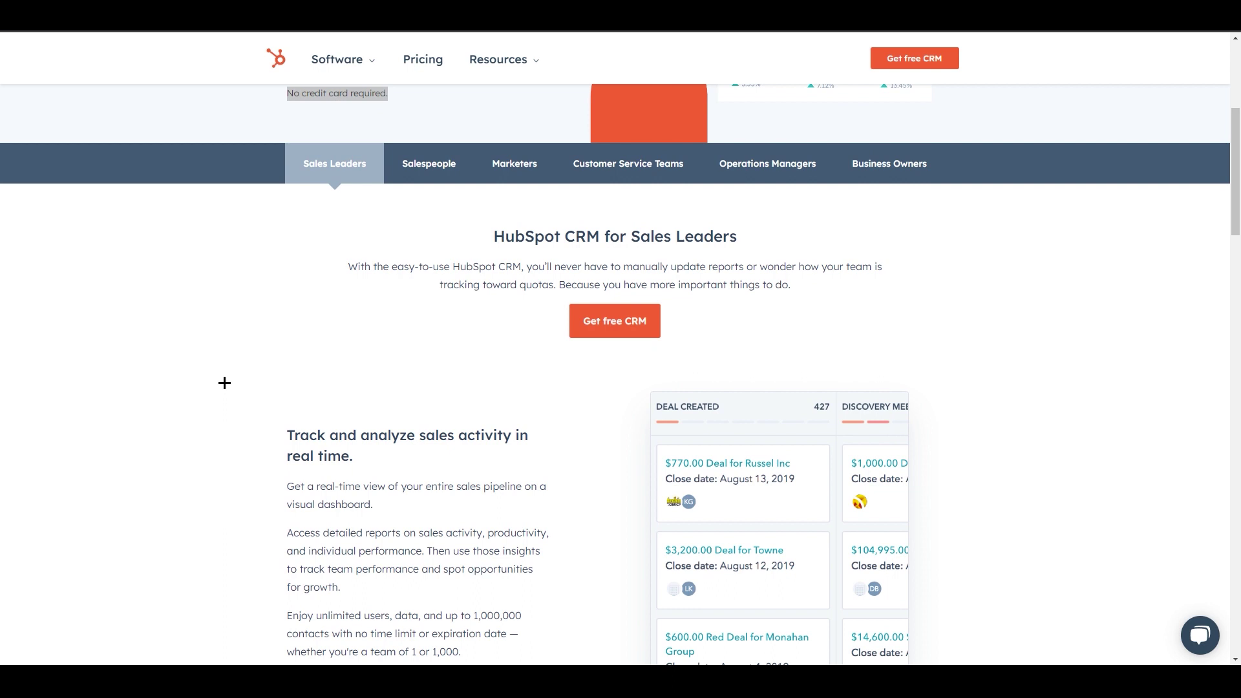
scroll(224, 382, down, 2)
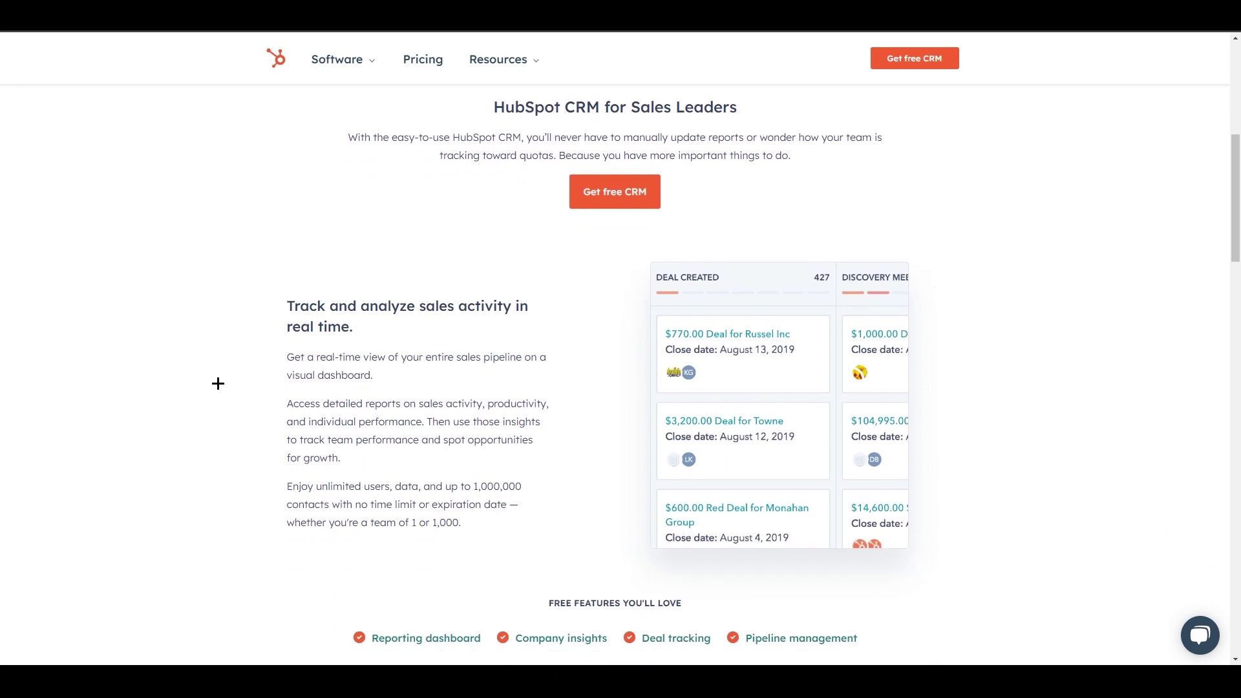
scroll(217, 384, down, 1)
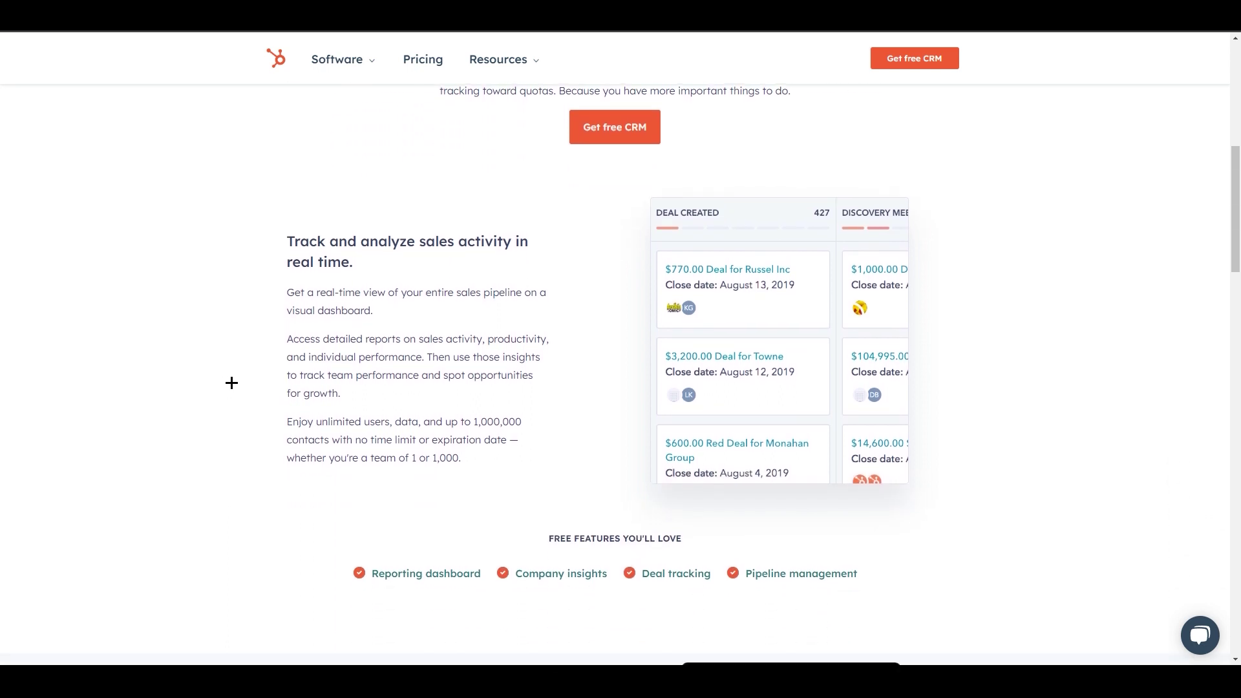
scroll(230, 384, up, 4)
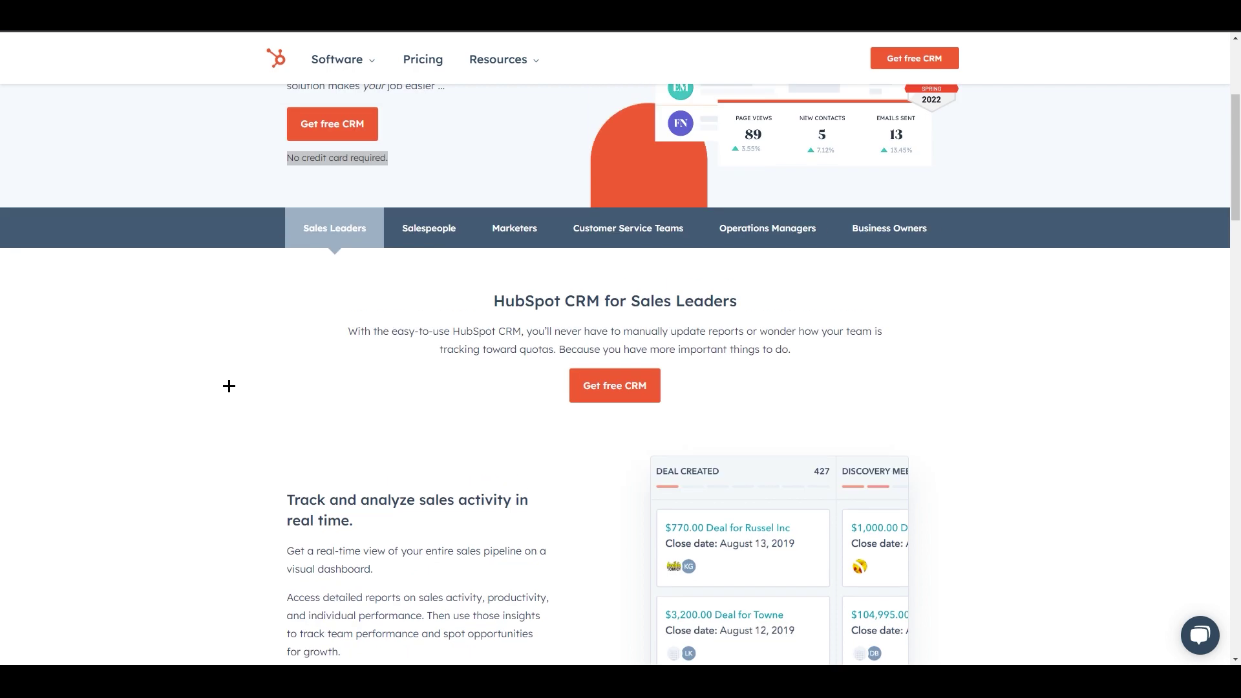
scroll(229, 385, up, 2)
scroll(229, 386, up, 1)
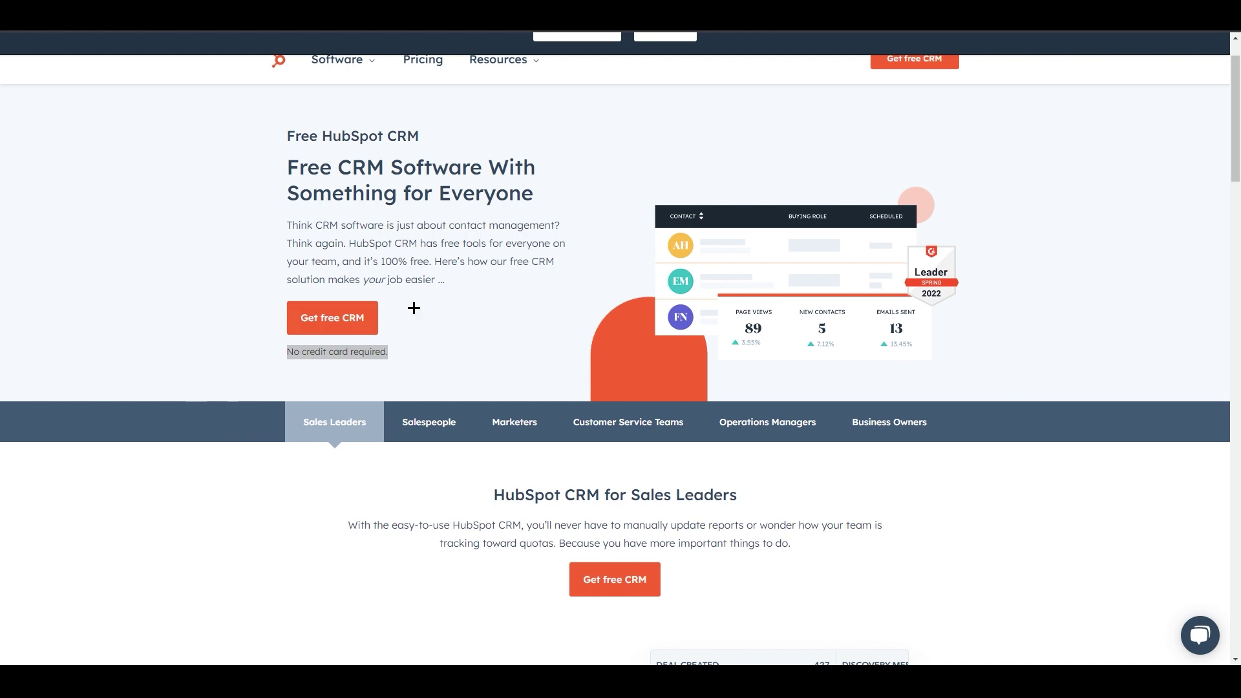
scroll(408, 552, up, 1)
click(247, 470)
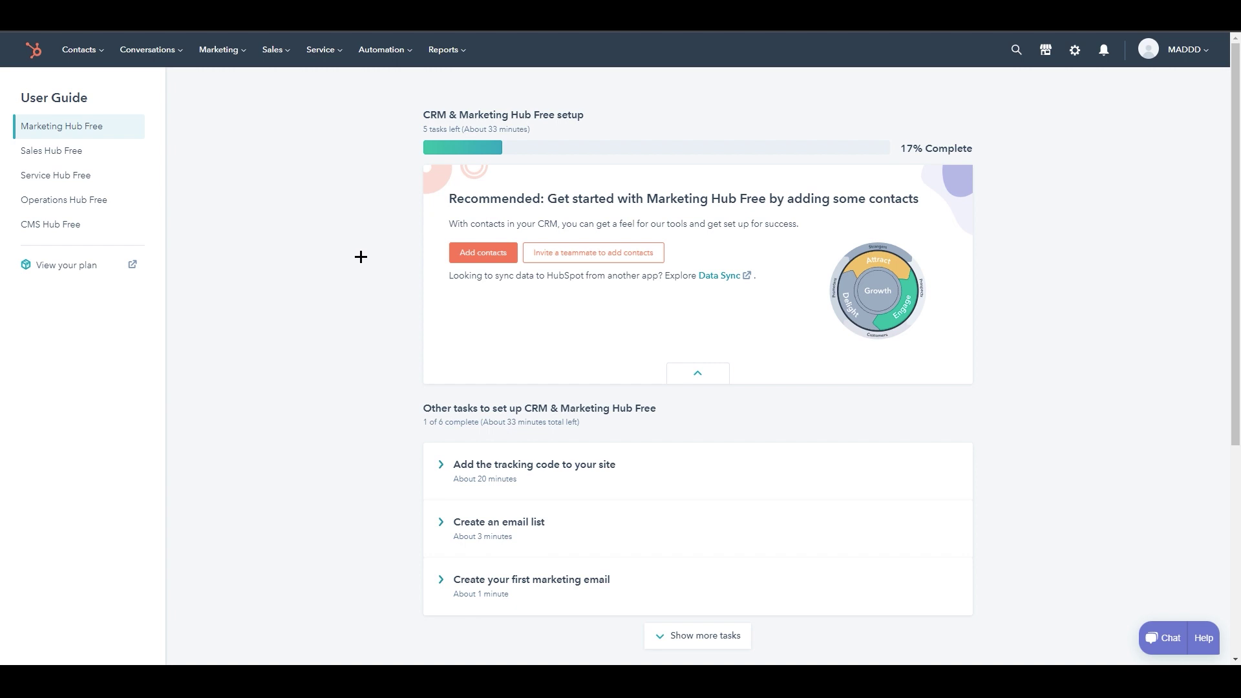
Review the CRM & Marketing Hub Free setup tasks and open the marketing landing pages area.
scroll(463, 461, down, 3)
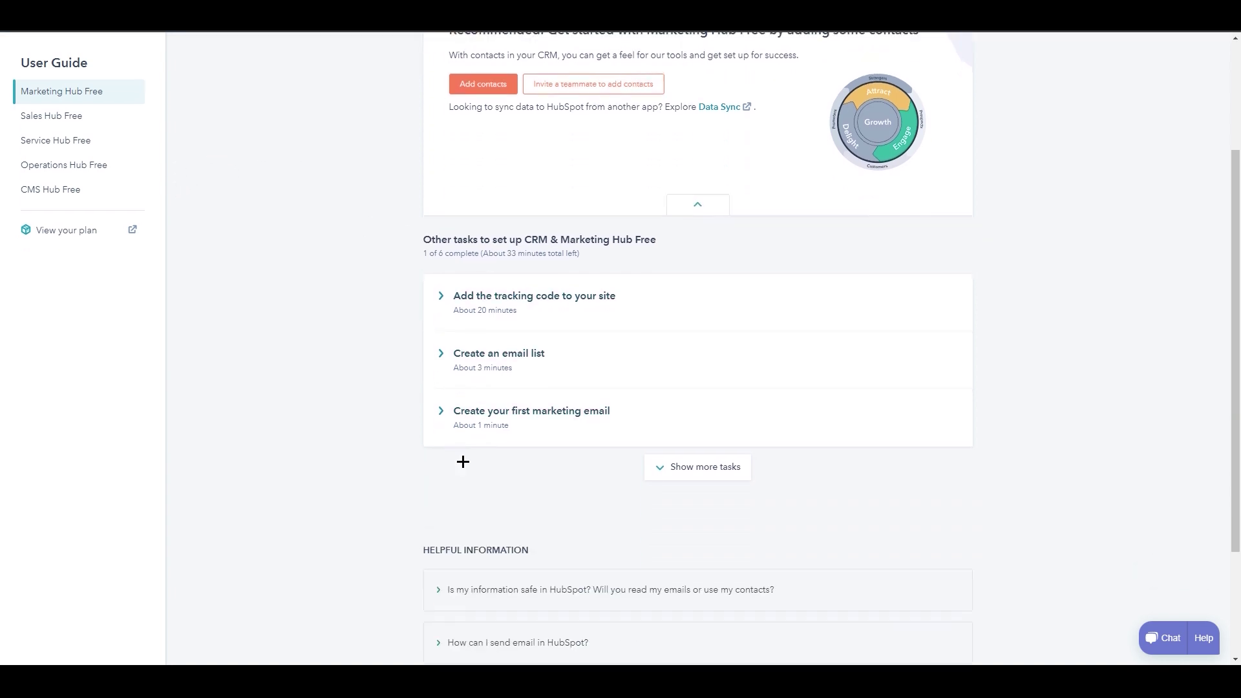
scroll(463, 461, up, 3)
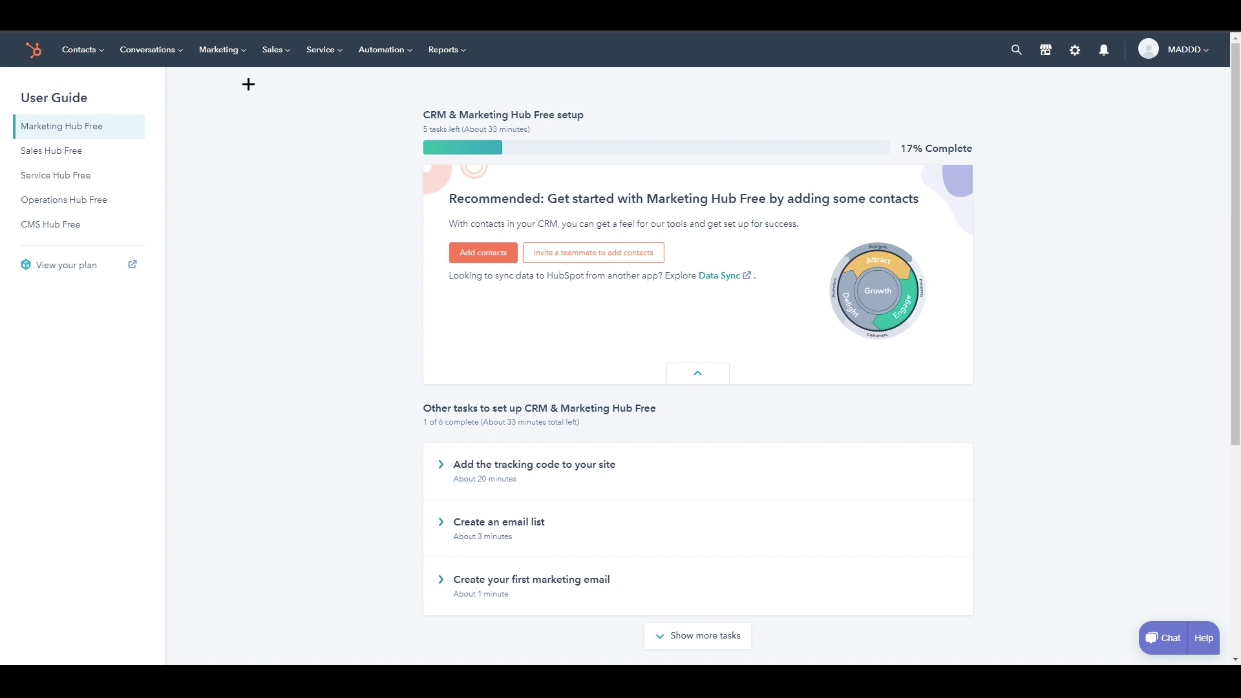
click(242, 50)
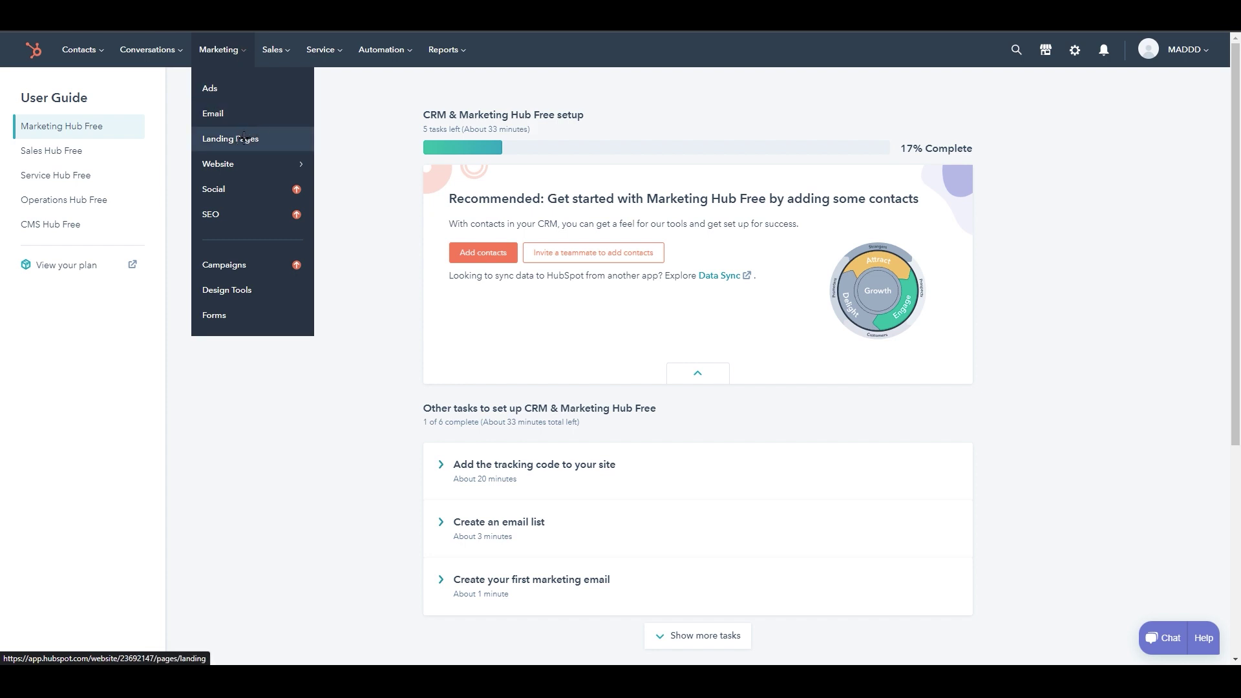
click(243, 137)
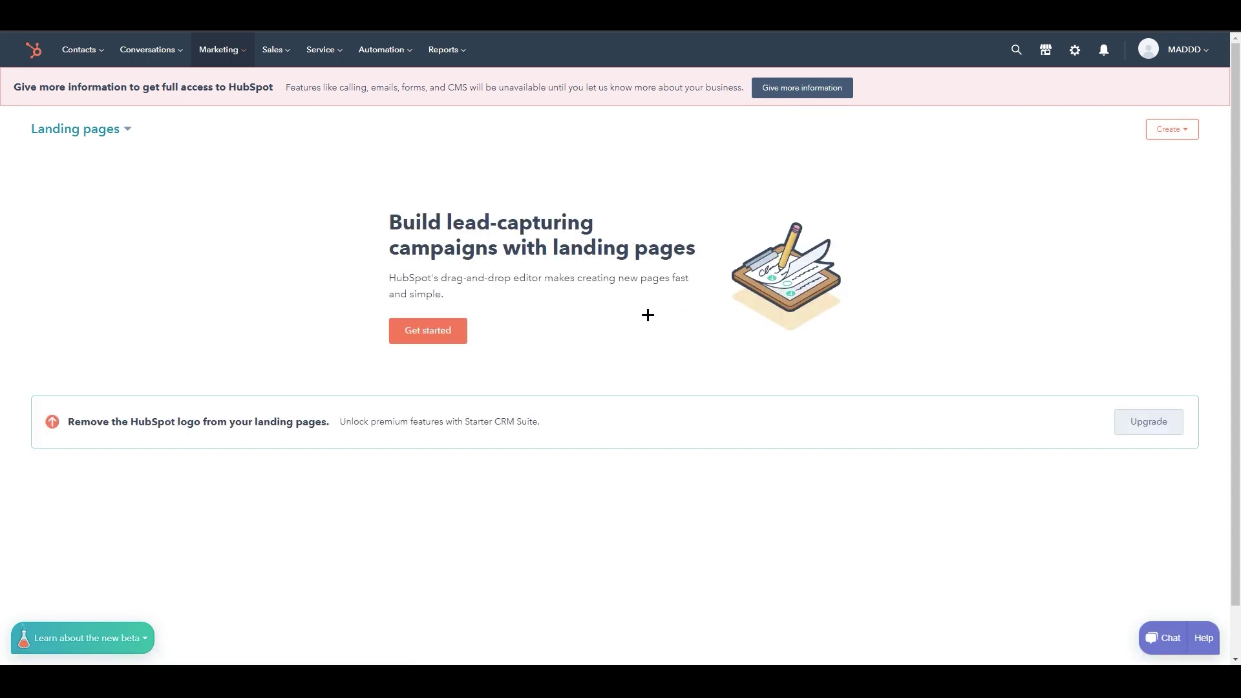
scroll(648, 315, down, 1)
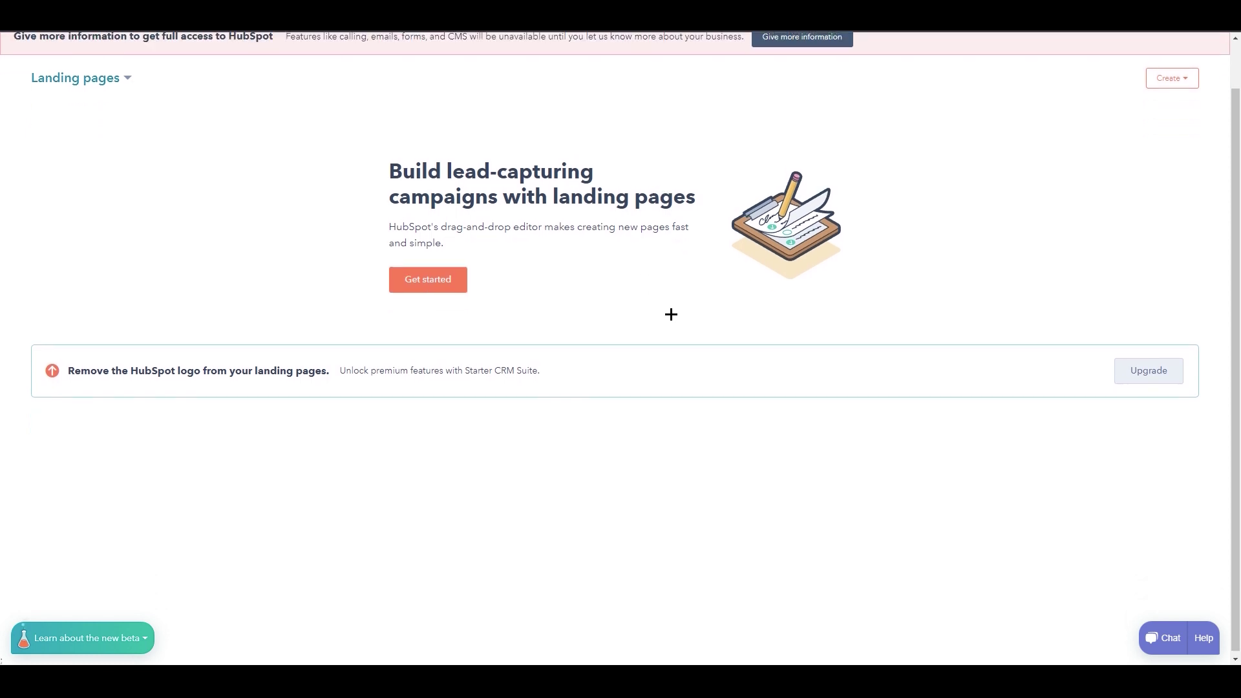
scroll(671, 314, up, 1)
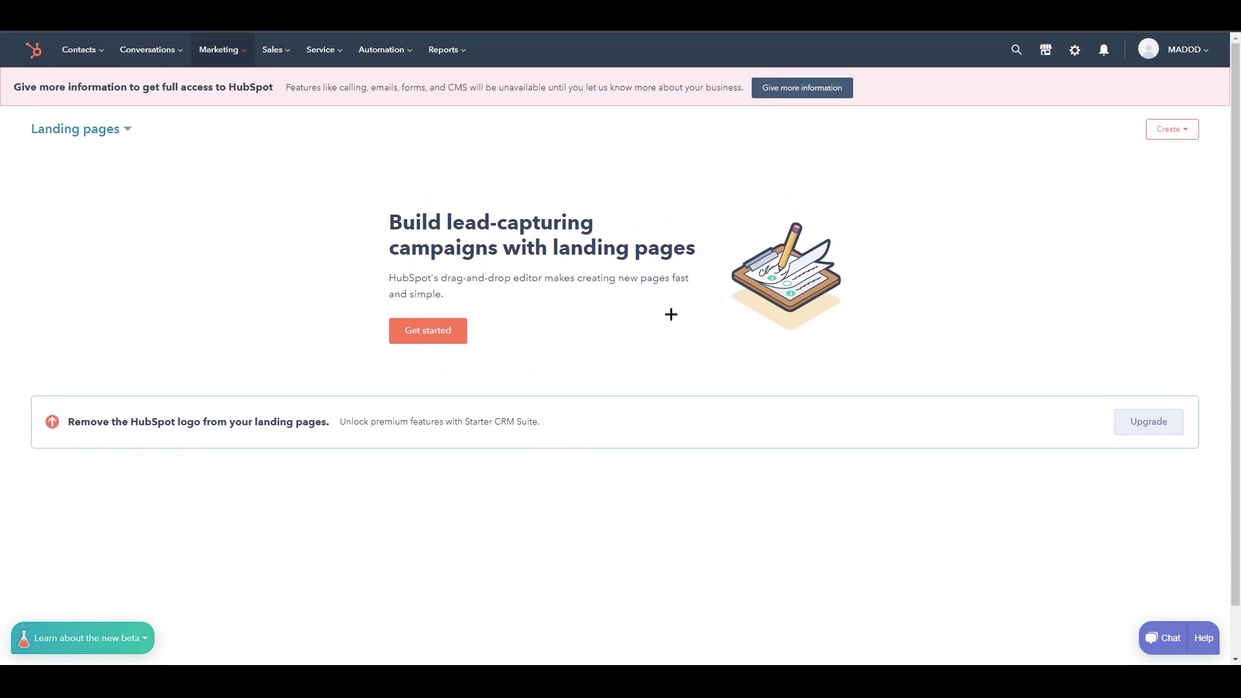
Create a new landing page named "Demo" and proceed to the template choice.
click(440, 330)
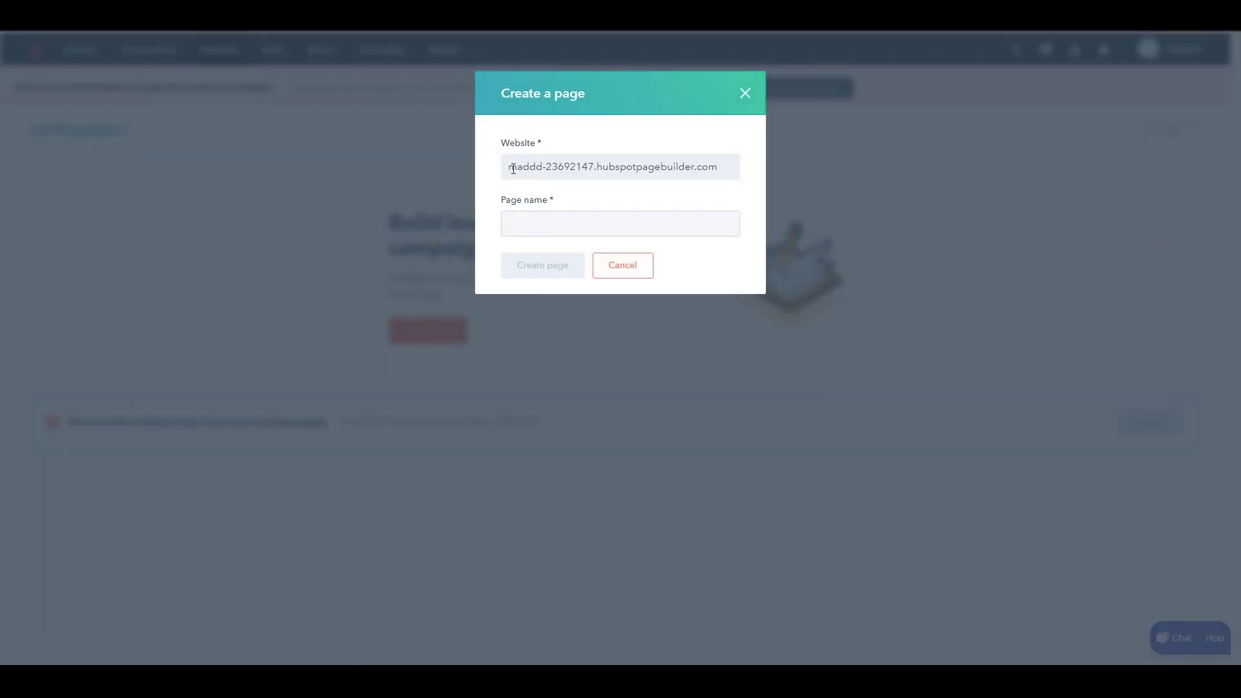
click(562, 227)
text(Demo)
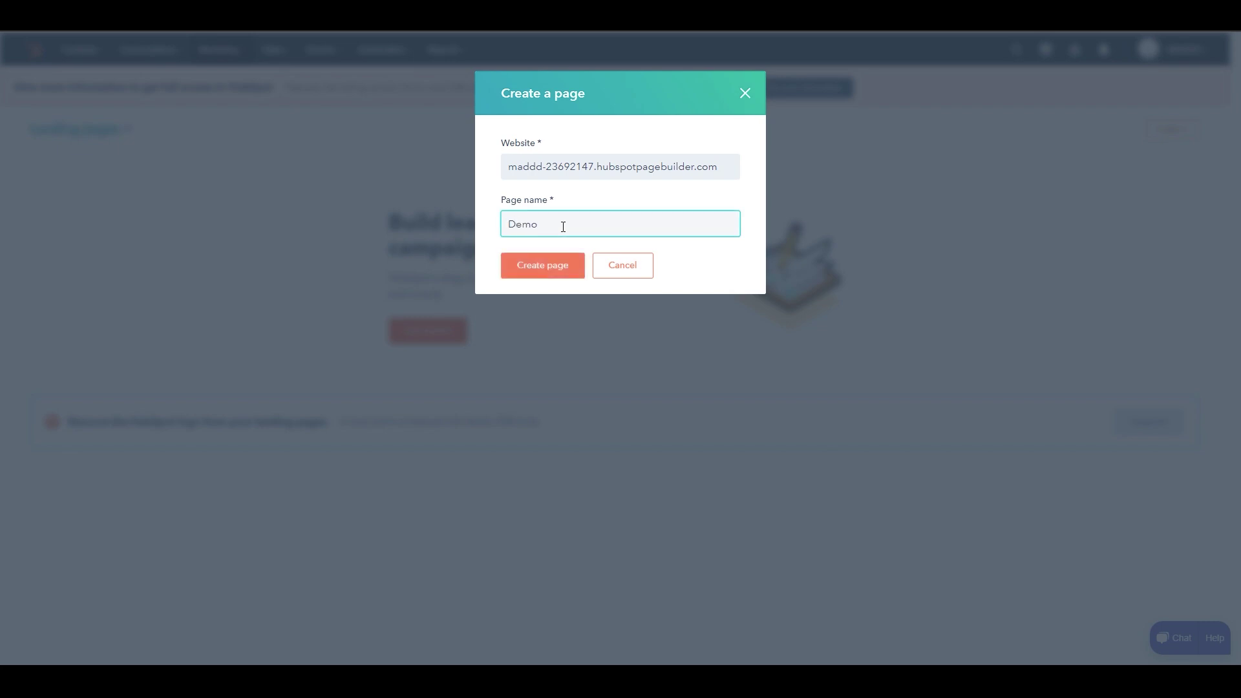
click(546, 270)
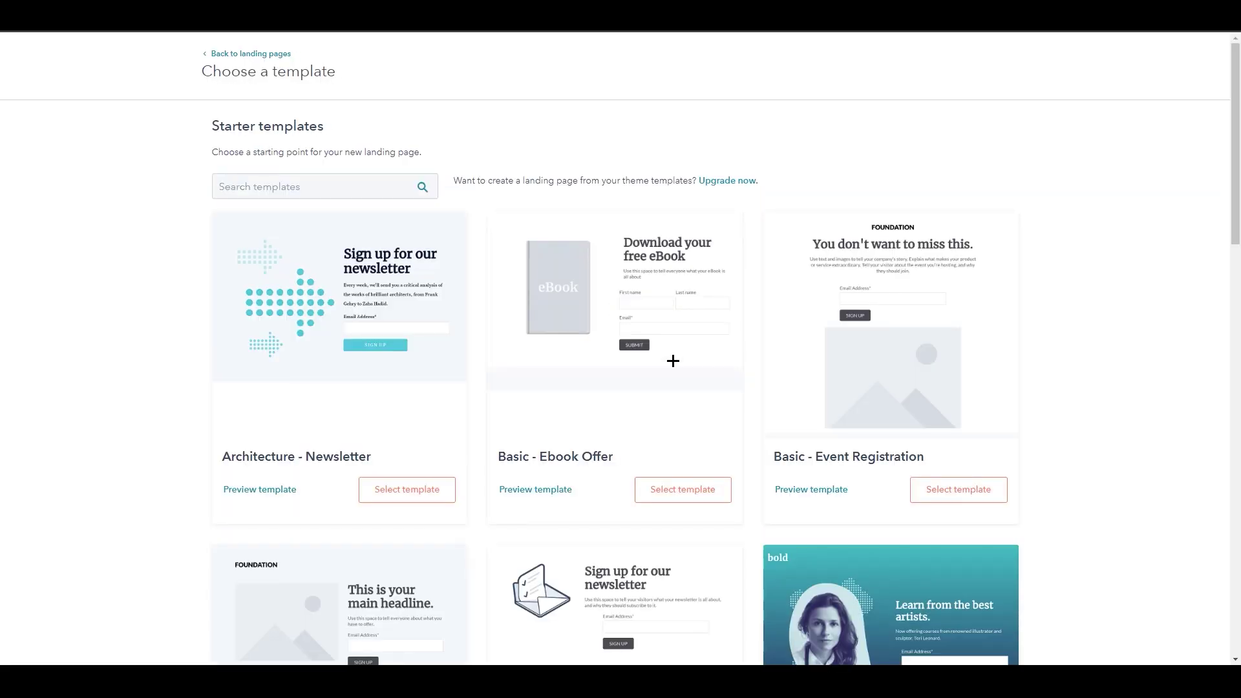
Browse the starter landing page templates through to the second page of the gallery.
drag(1236, 165, 1236, 634)
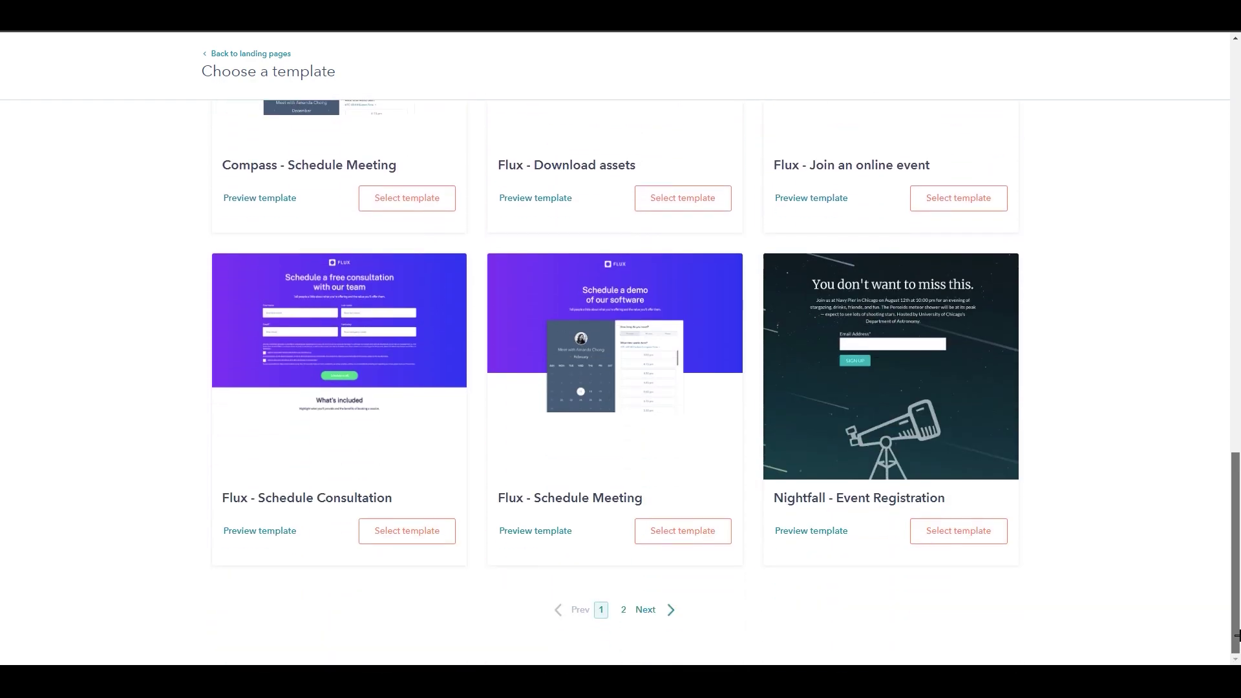
click(622, 610)
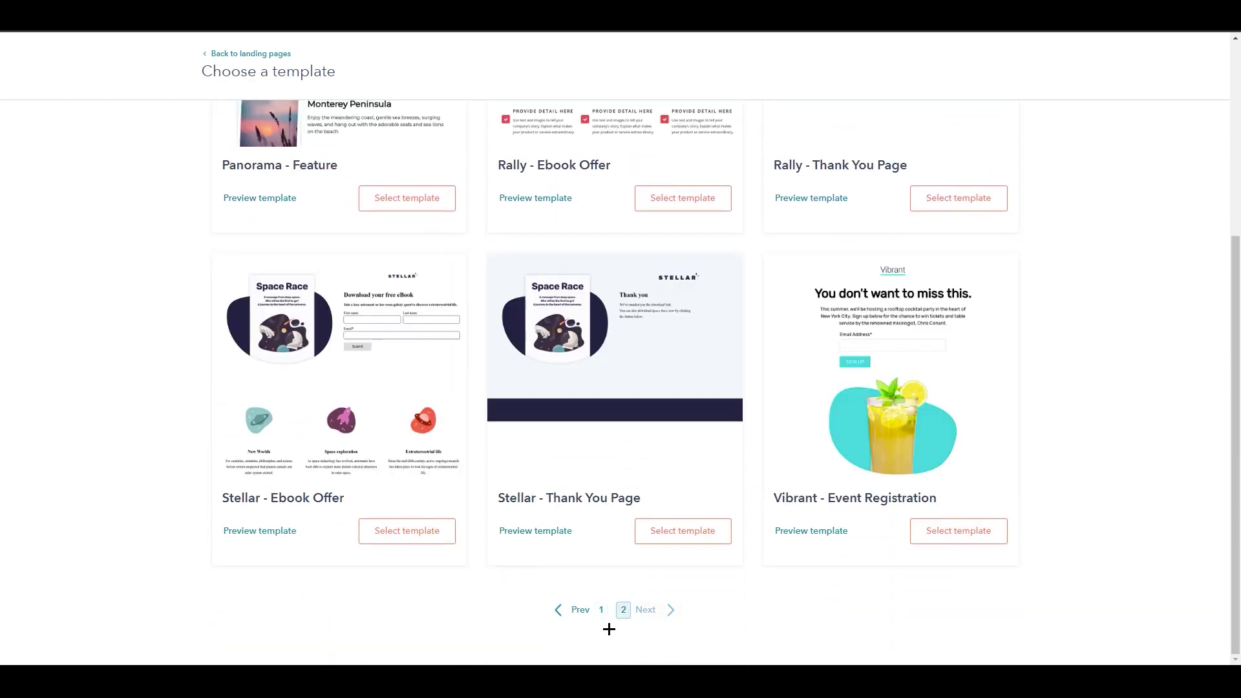
click(623, 609)
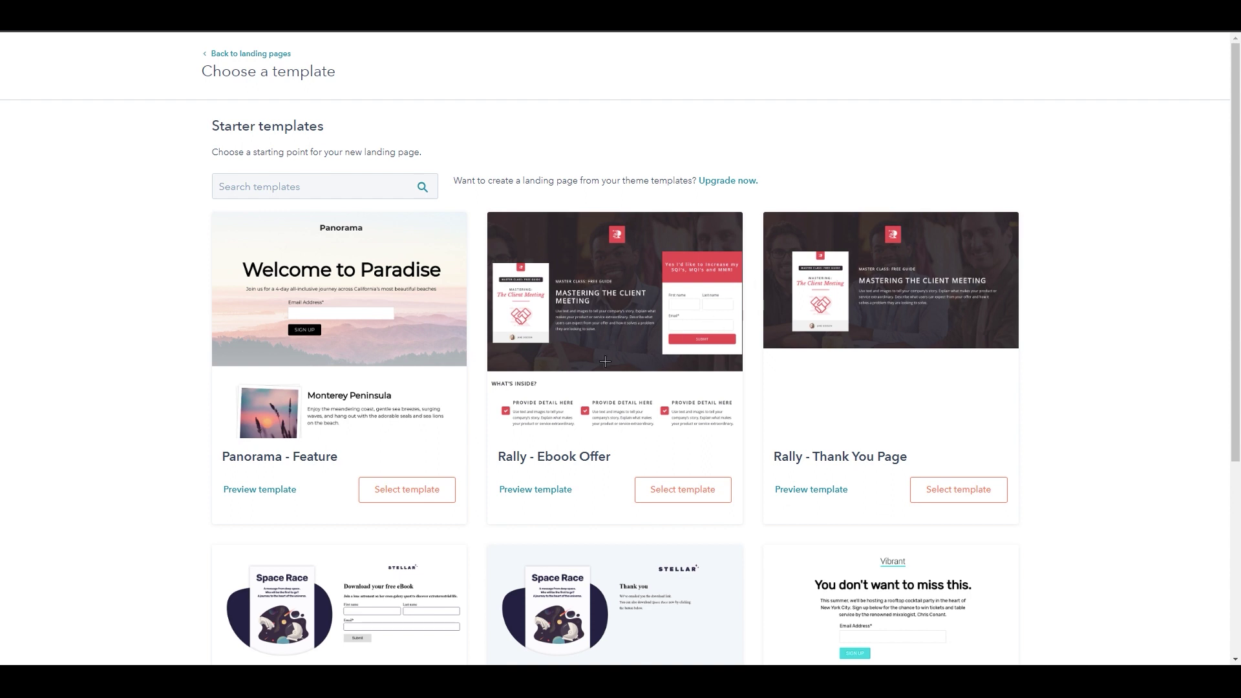
scroll(883, 490, down, 1)
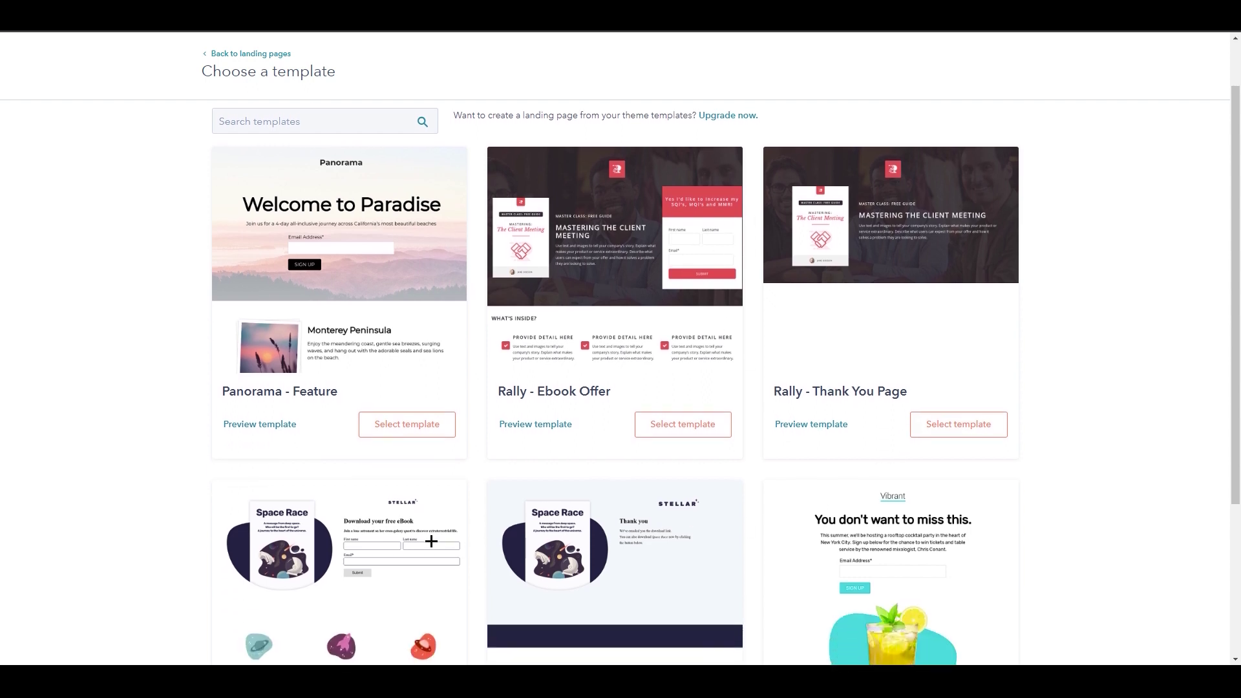
scroll(414, 523, down, 2)
scroll(404, 511, down, 2)
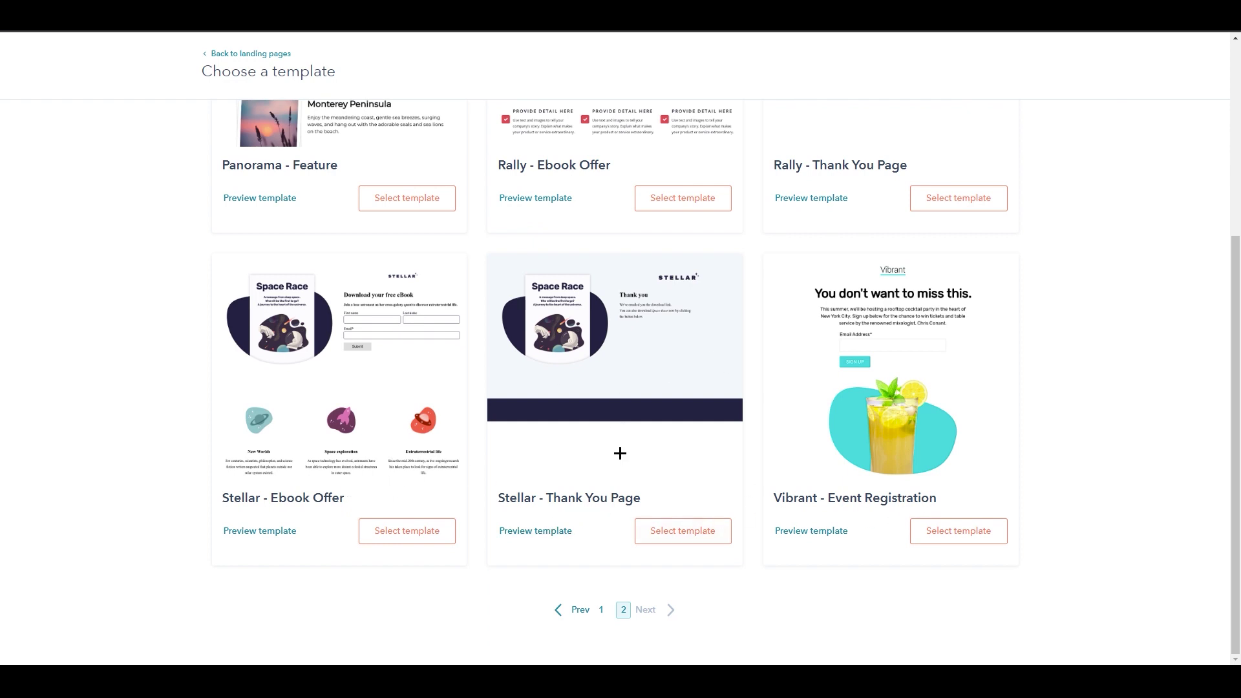
scroll(818, 501, up, 4)
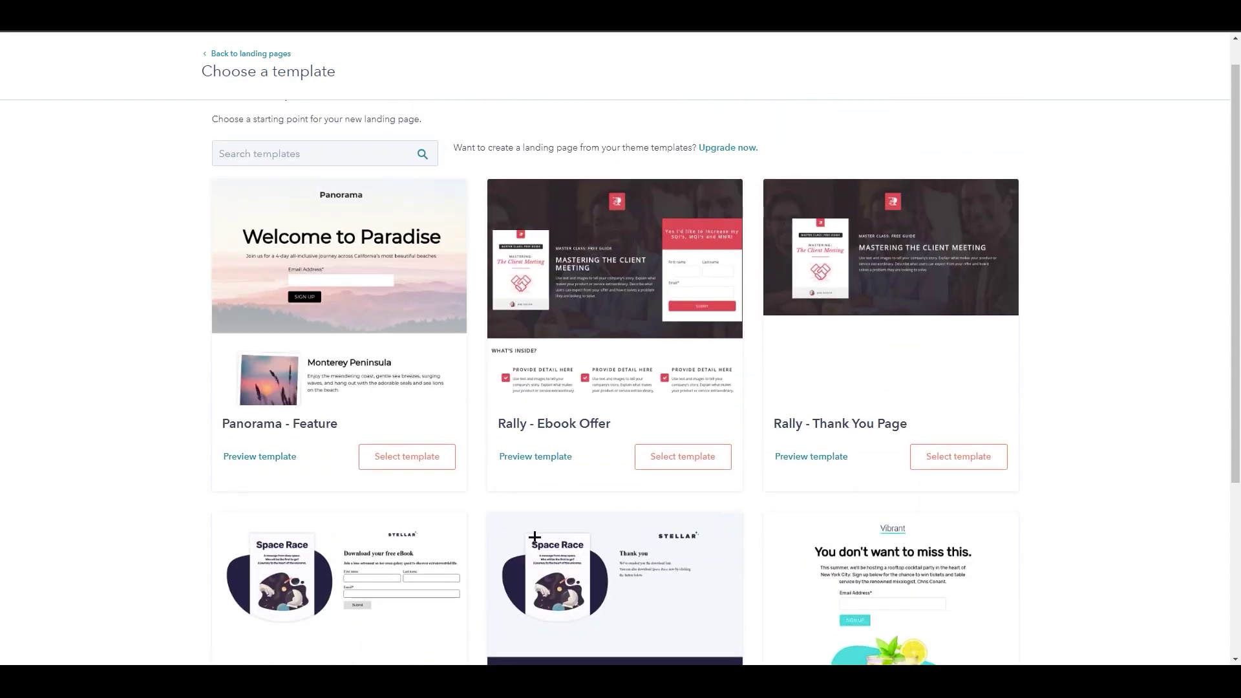
scroll(533, 538, down, 3)
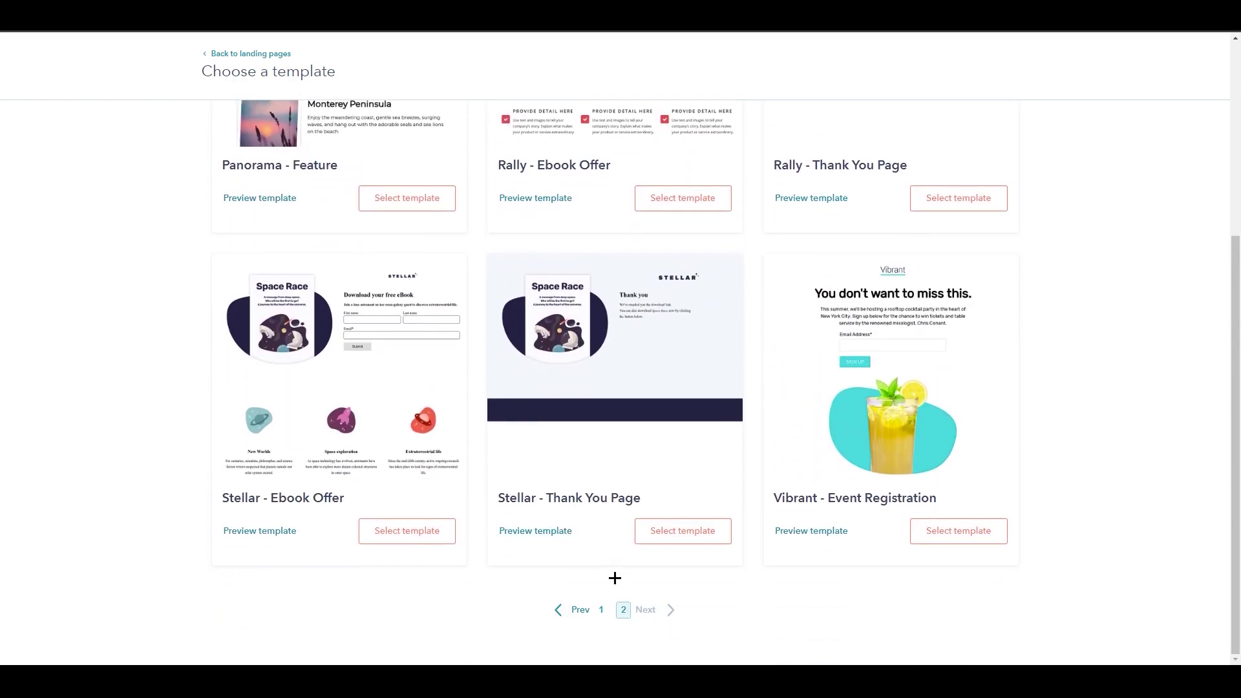
Return to the first page of starter templates and look through the Basic, Bold, Compass and Flux designs.
click(600, 609)
scroll(601, 504, down, 6)
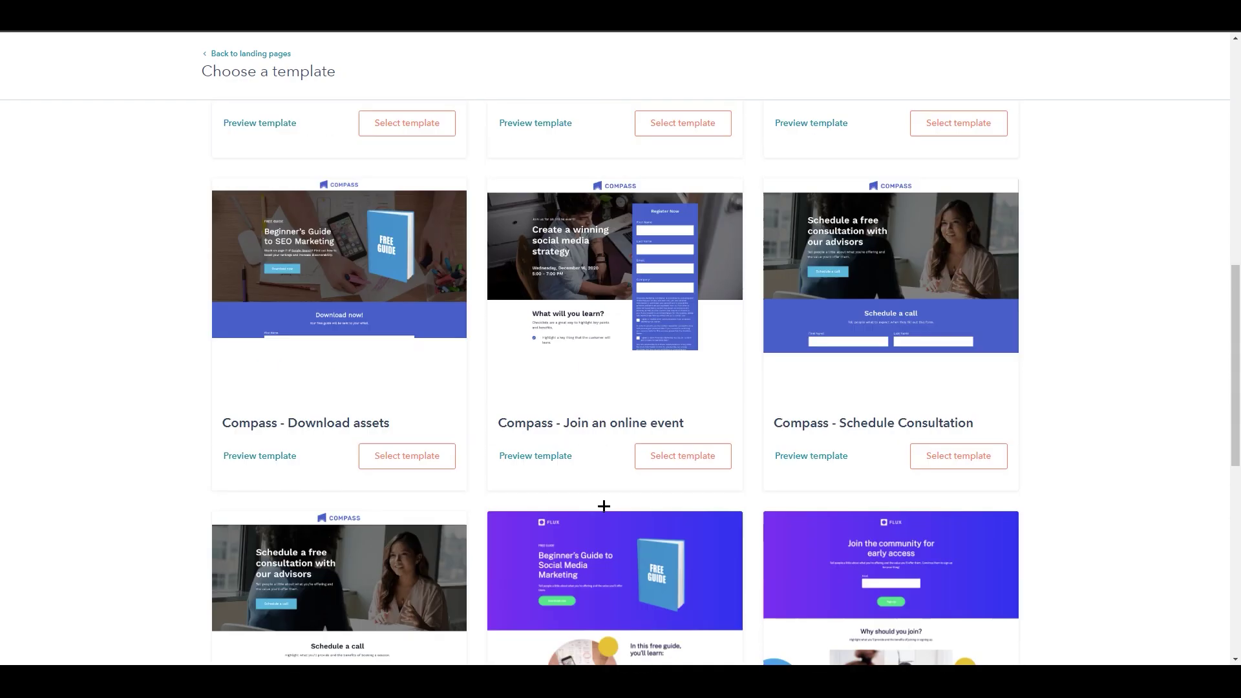
scroll(823, 502, up, 3)
scroll(1235, 361, down, 10)
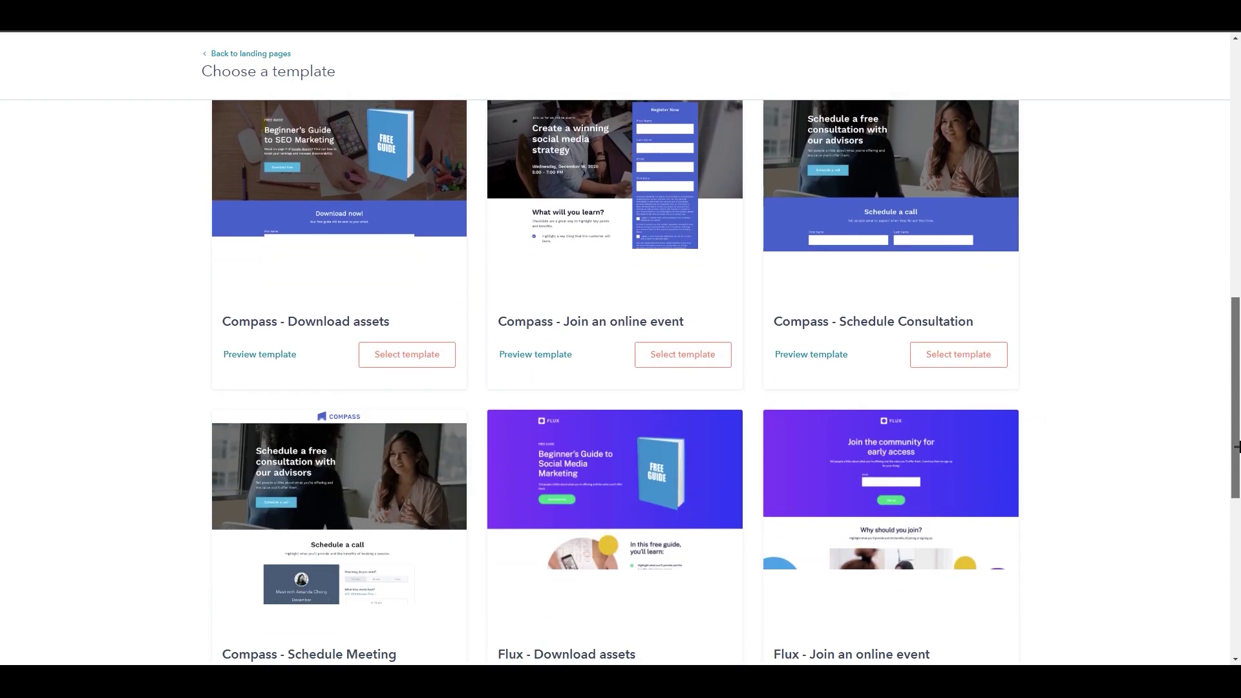
scroll(1216, 414, up, 5)
scroll(1215, 414, up, 10)
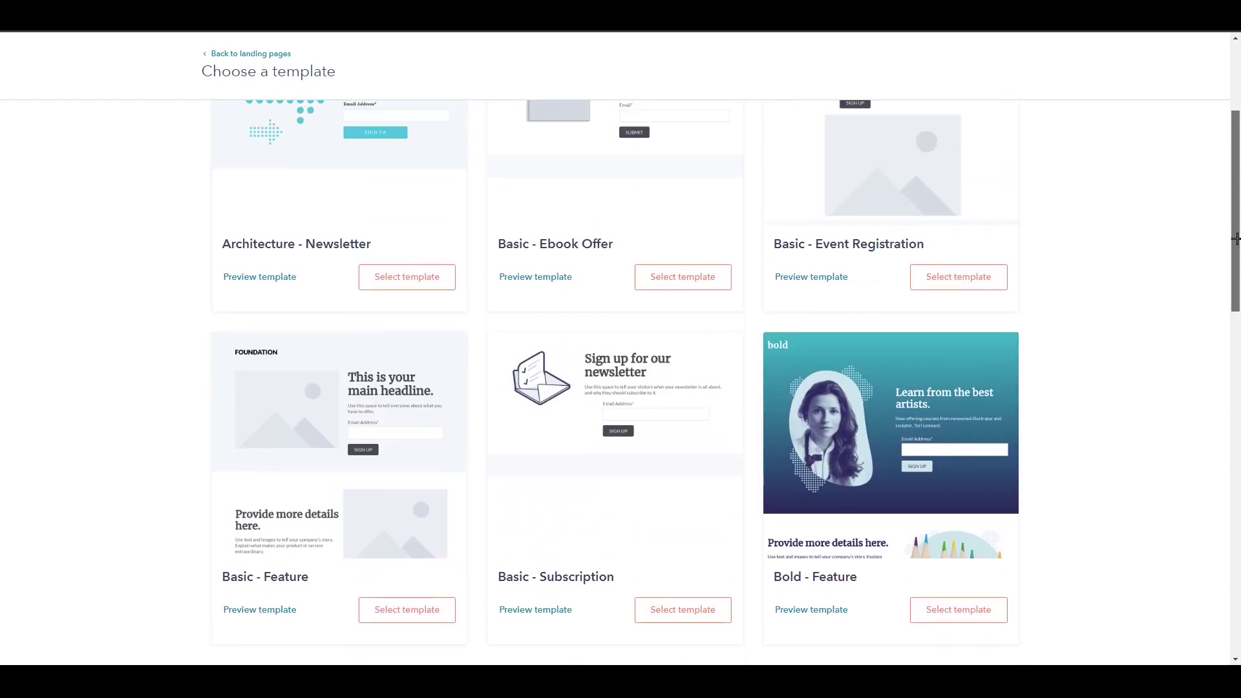
scroll(1235, 400, down, 7)
scroll(921, 425, up, 1)
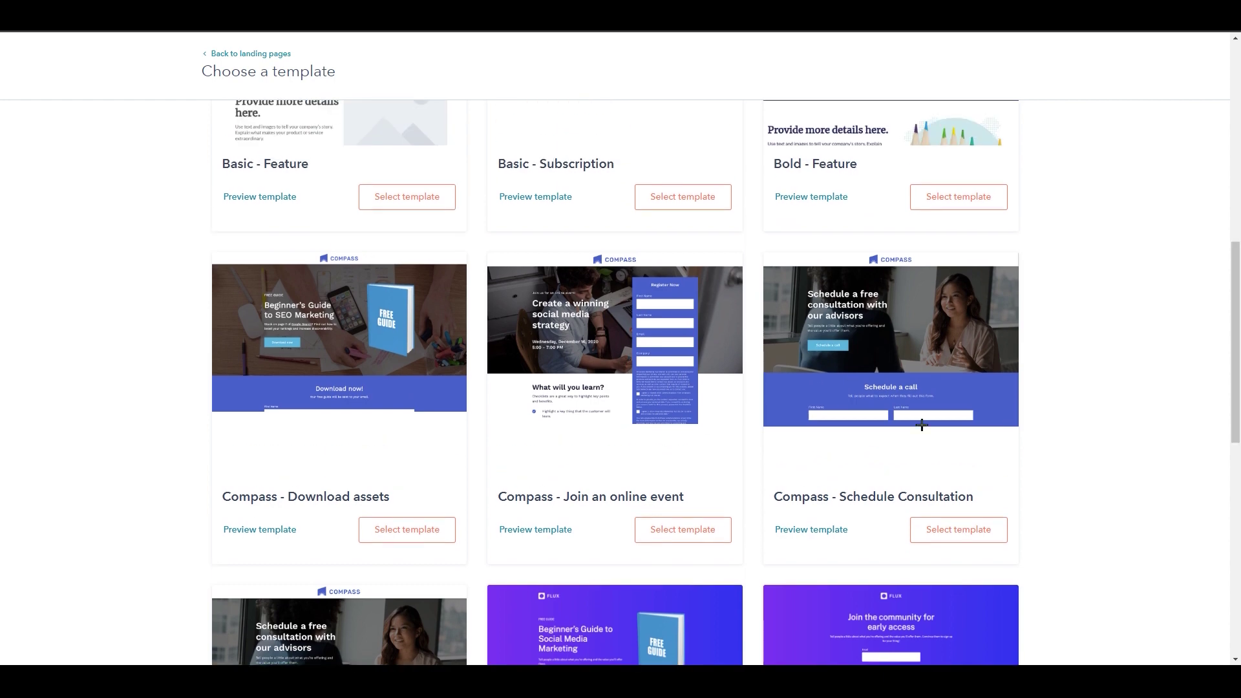
Preview the "Compass - Join an online event" template in tablet, mobile and desktop views, ending on desktop.
click(556, 530)
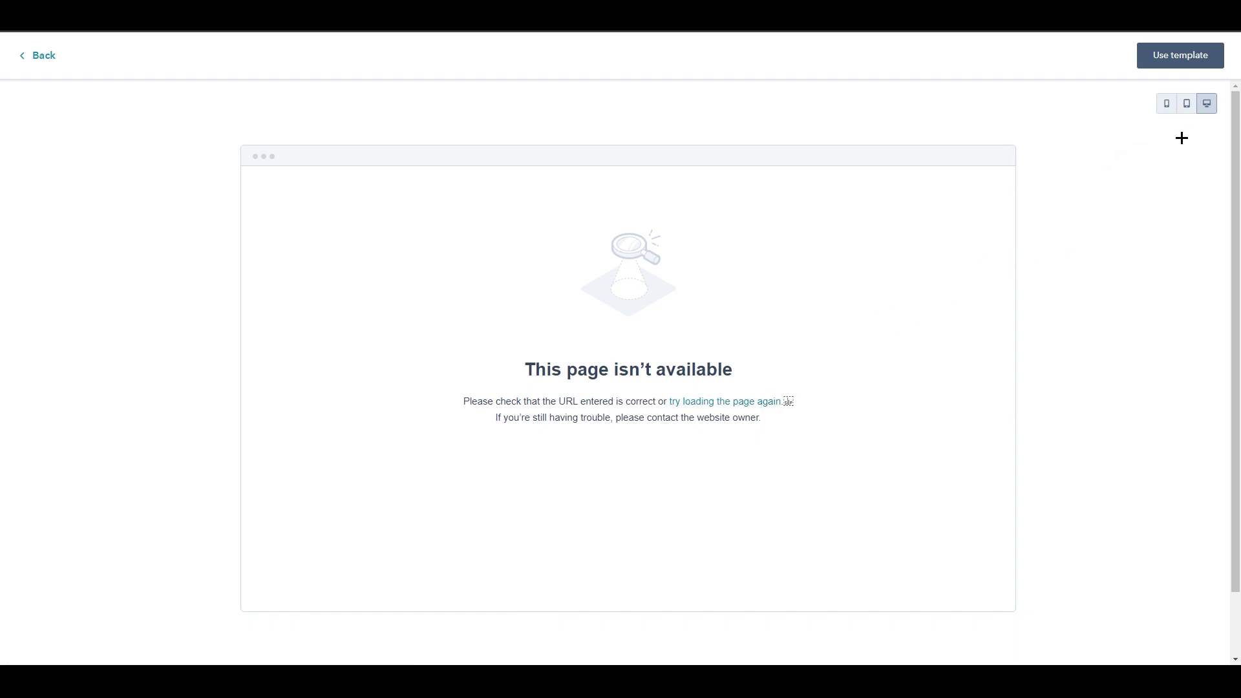
click(1187, 104)
click(1167, 105)
click(1187, 103)
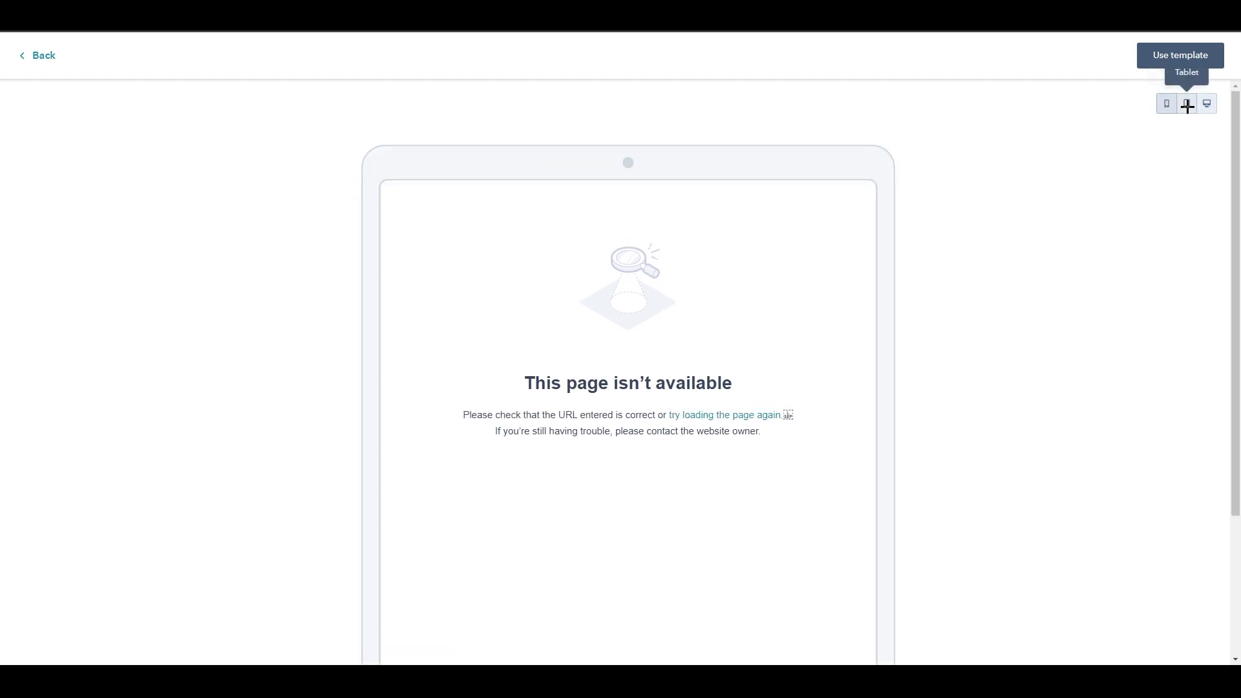
click(1166, 103)
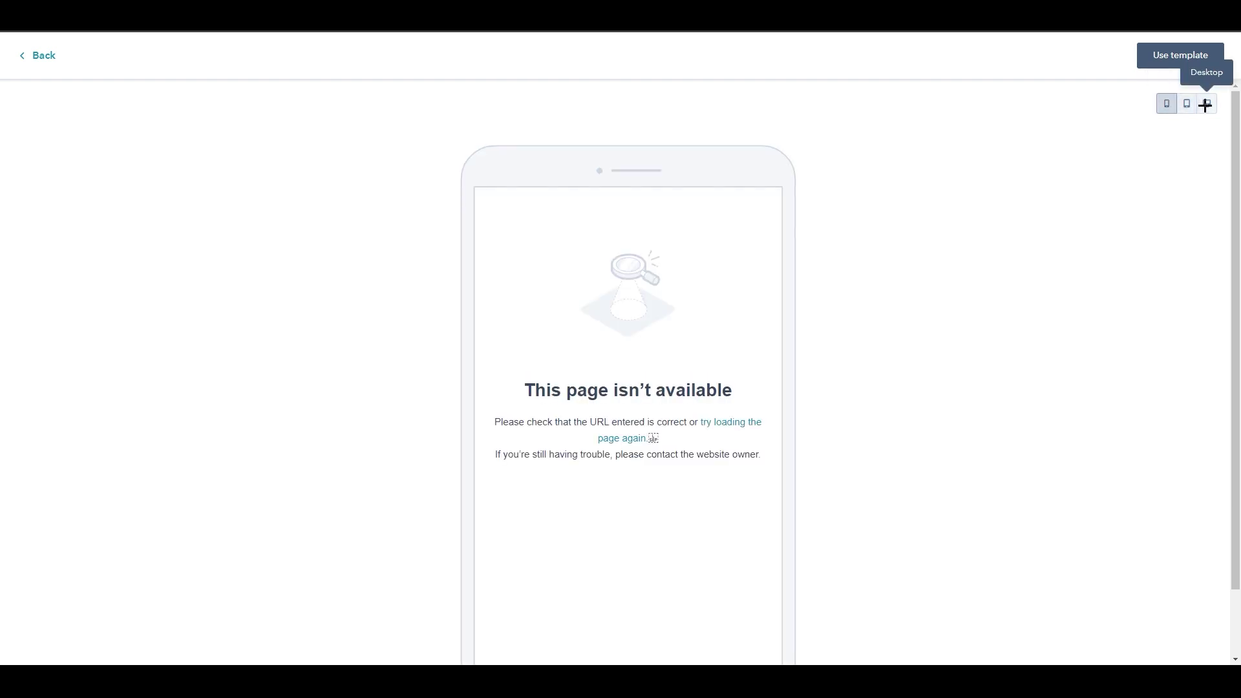
click(1205, 105)
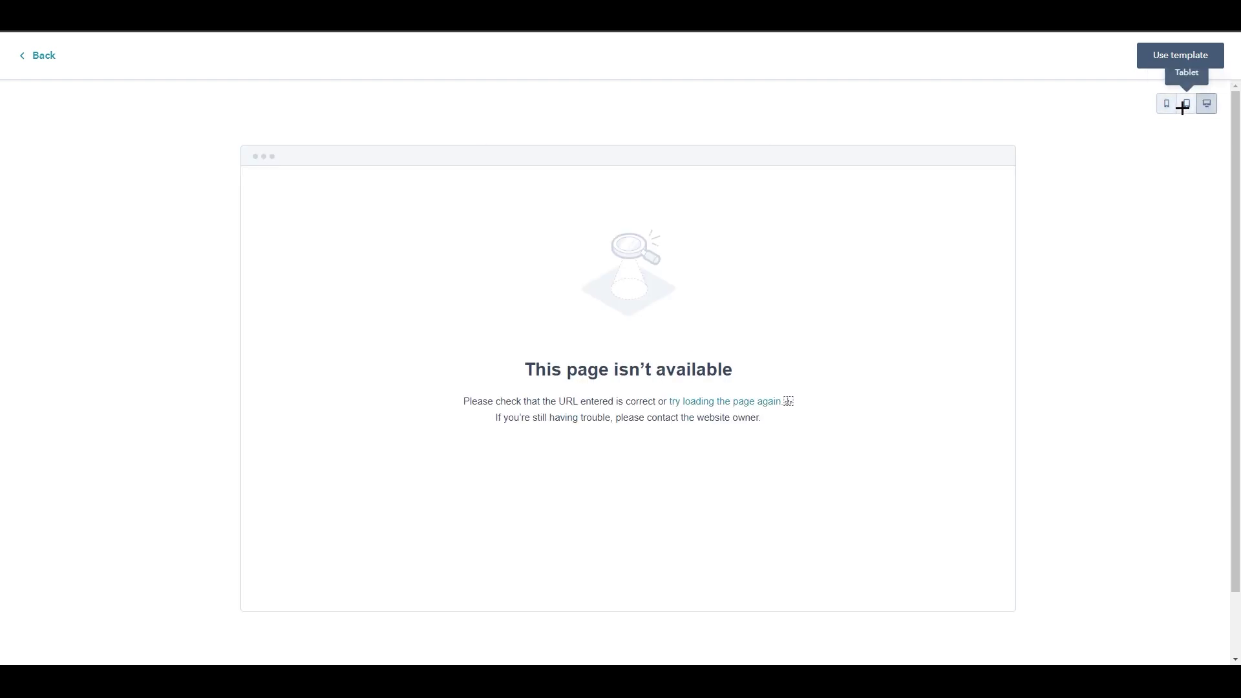
click(1185, 104)
click(1168, 104)
click(1181, 106)
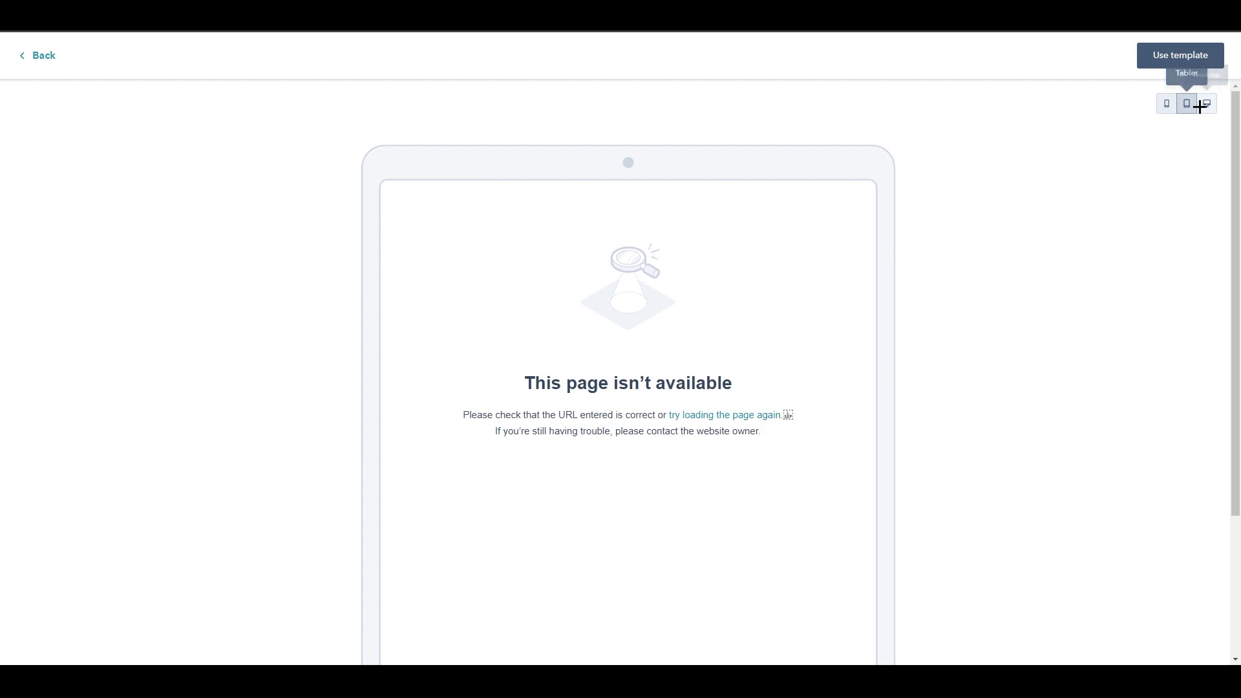
click(1204, 105)
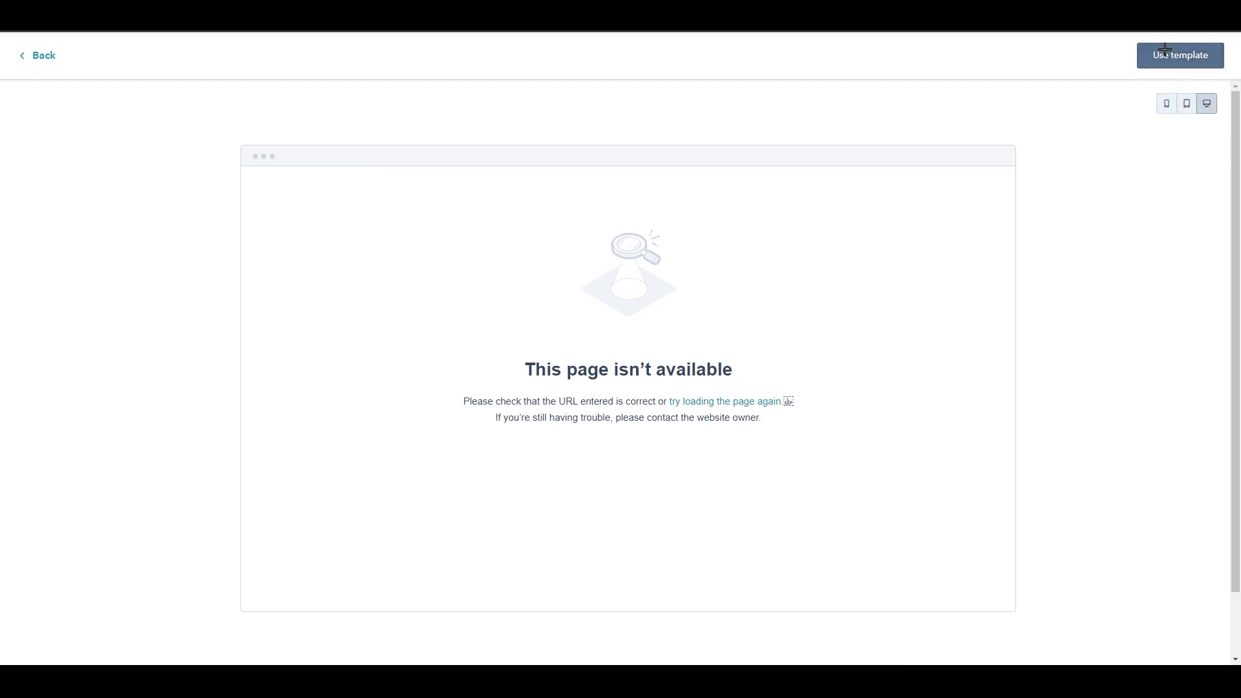
Use the "Compass - Join an online event" template for the landing page.
click(1180, 55)
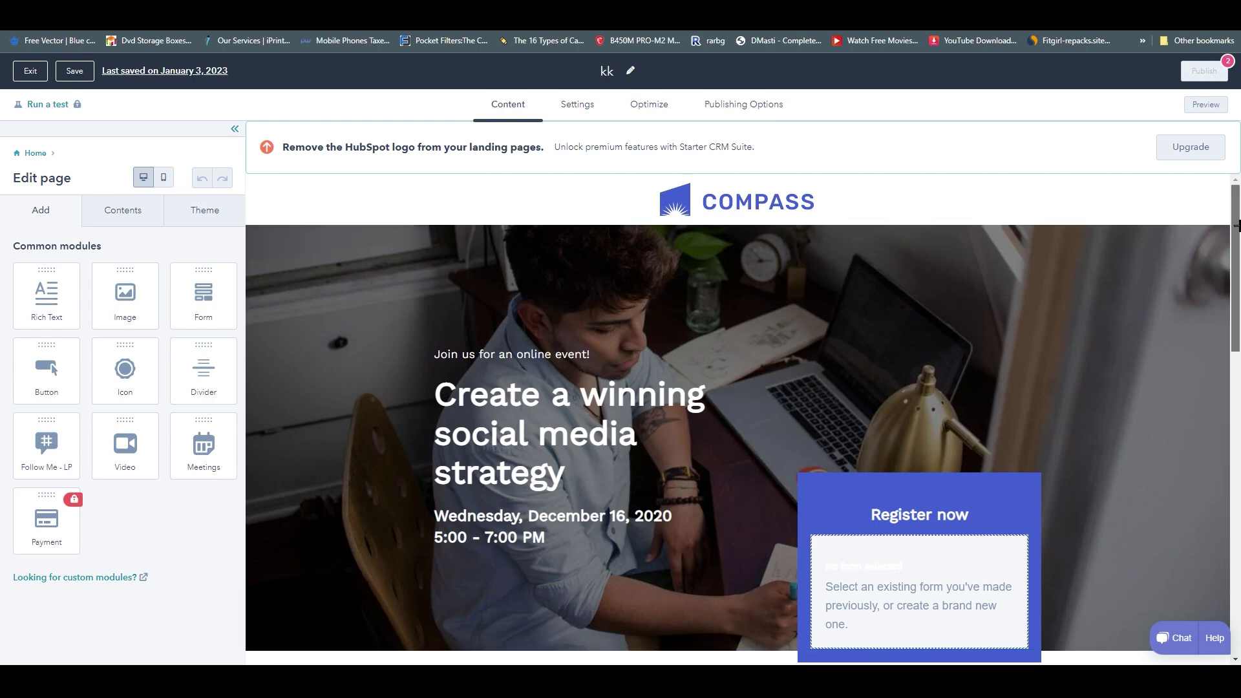
drag(1235, 237, 1236, 244)
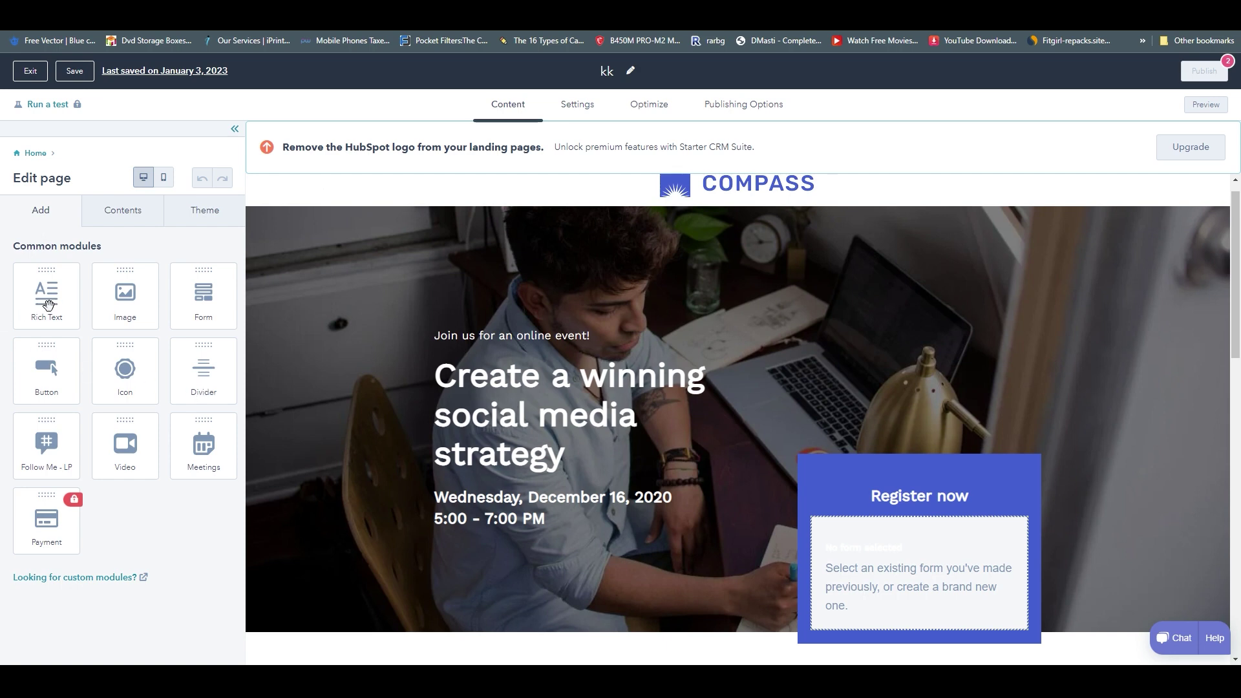
Try adding a Rich Text module above the banner's event text, undo it, and return to the module list.
drag(38, 296, 605, 303)
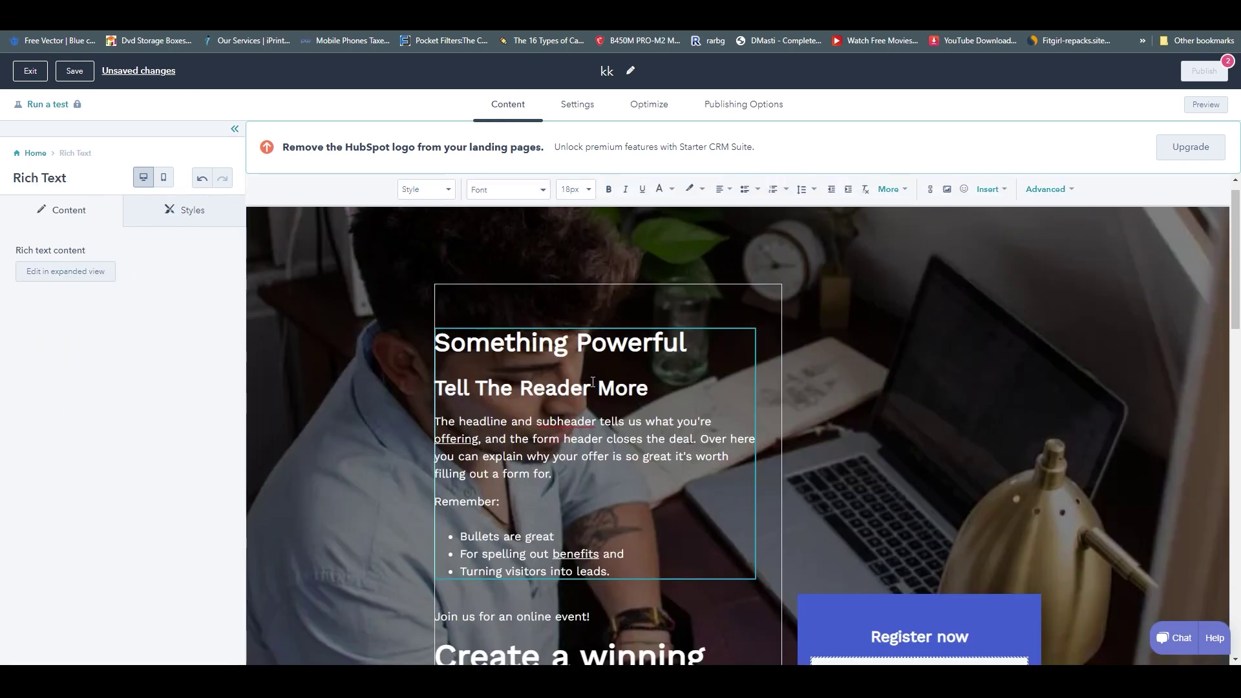
key(ctrl+z)
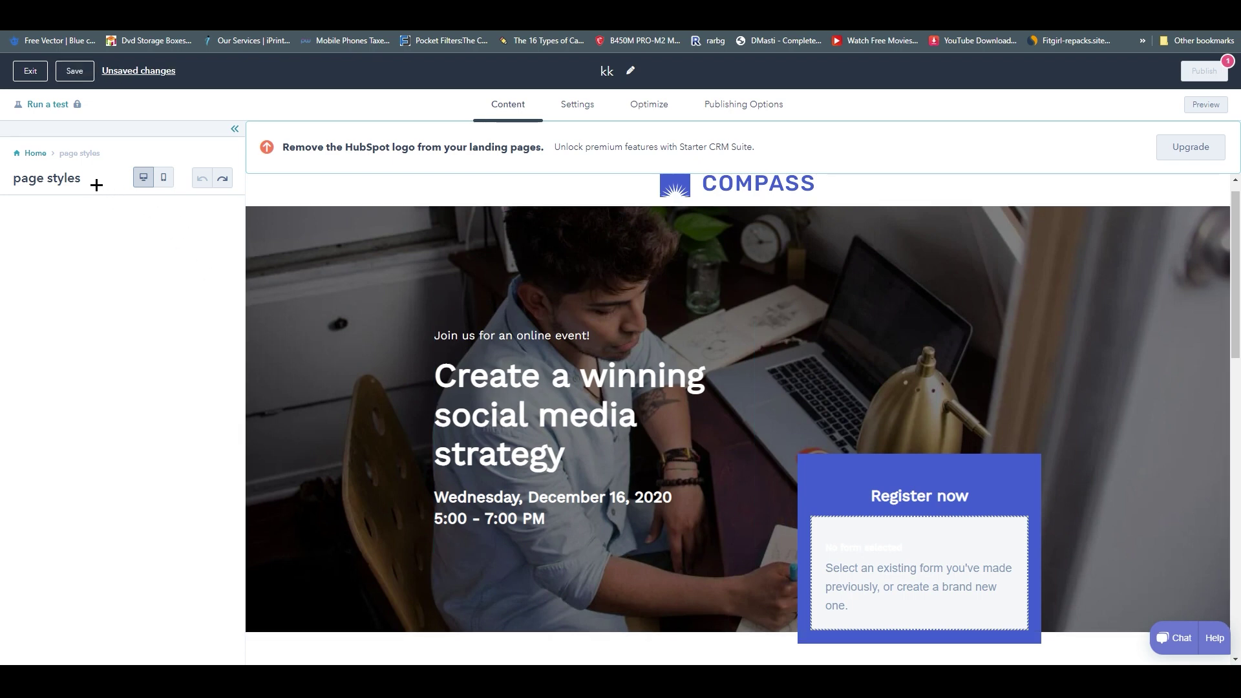
click(38, 153)
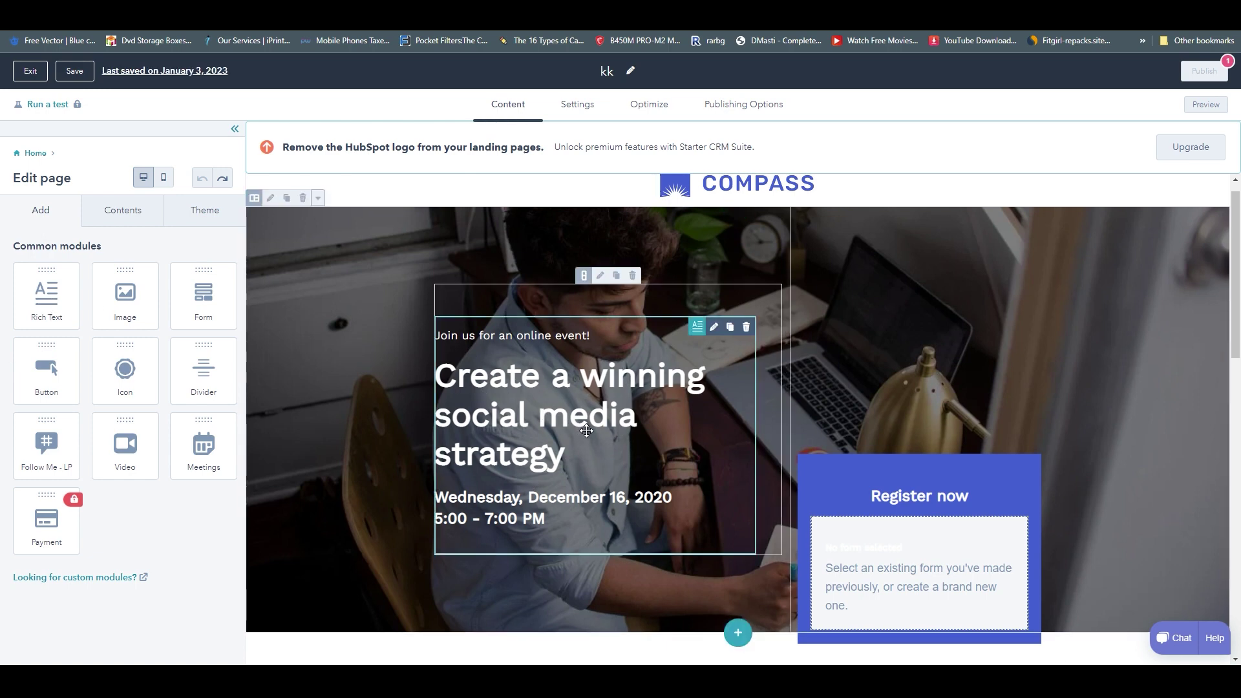
Open the banner's rich text for editing and try selecting part of its main heading.
click(520, 378)
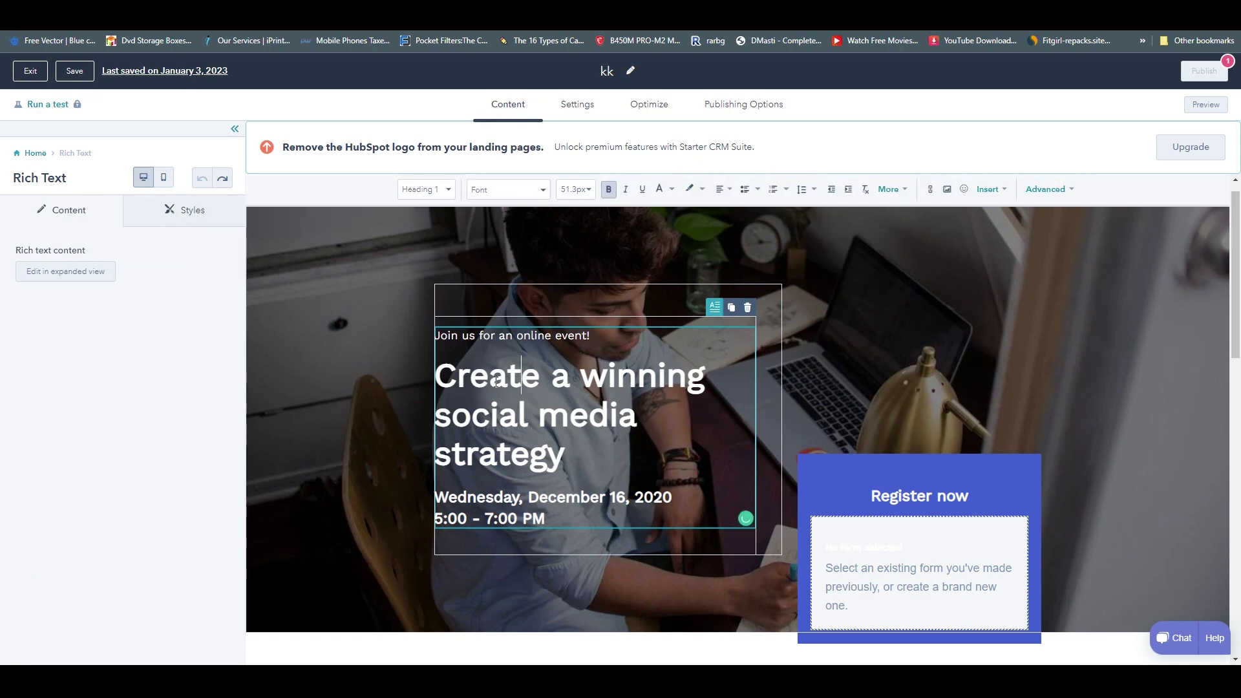
shift+click(638, 375)
click(520, 378)
drag(457, 375, 638, 374)
click(537, 415)
Look at the visibility and the alignment and spacing options of the banner text, and return to the module list.
click(175, 220)
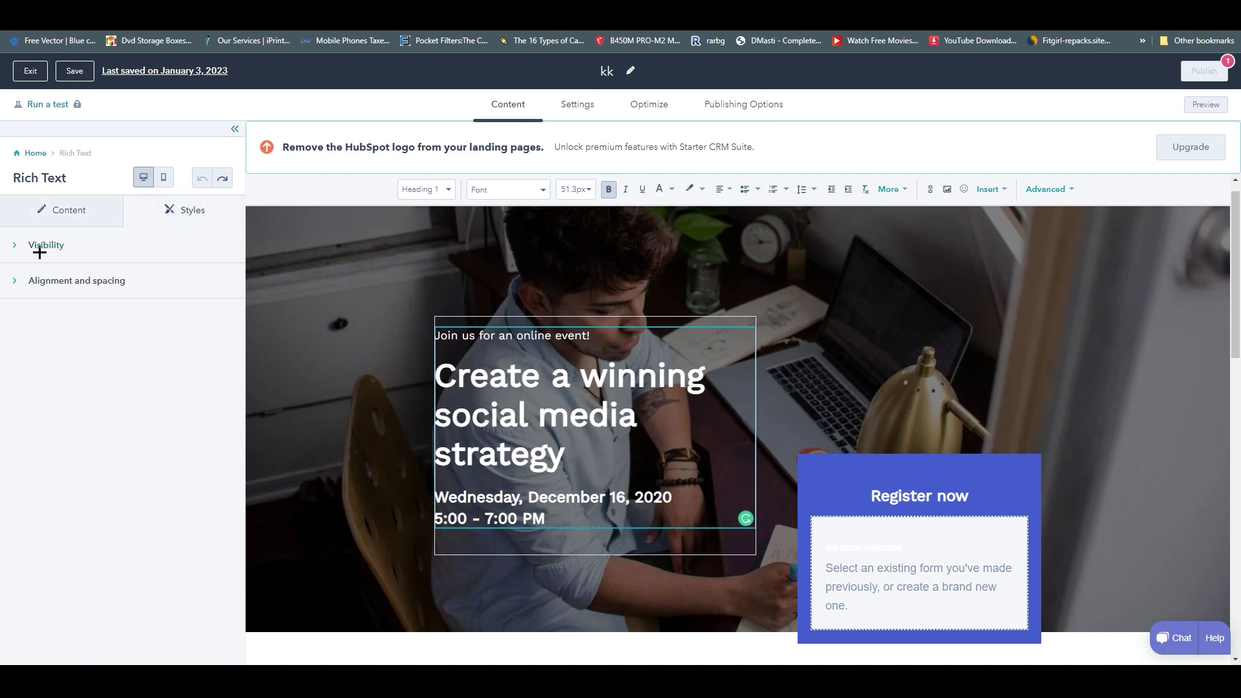
click(11, 244)
click(109, 238)
click(20, 281)
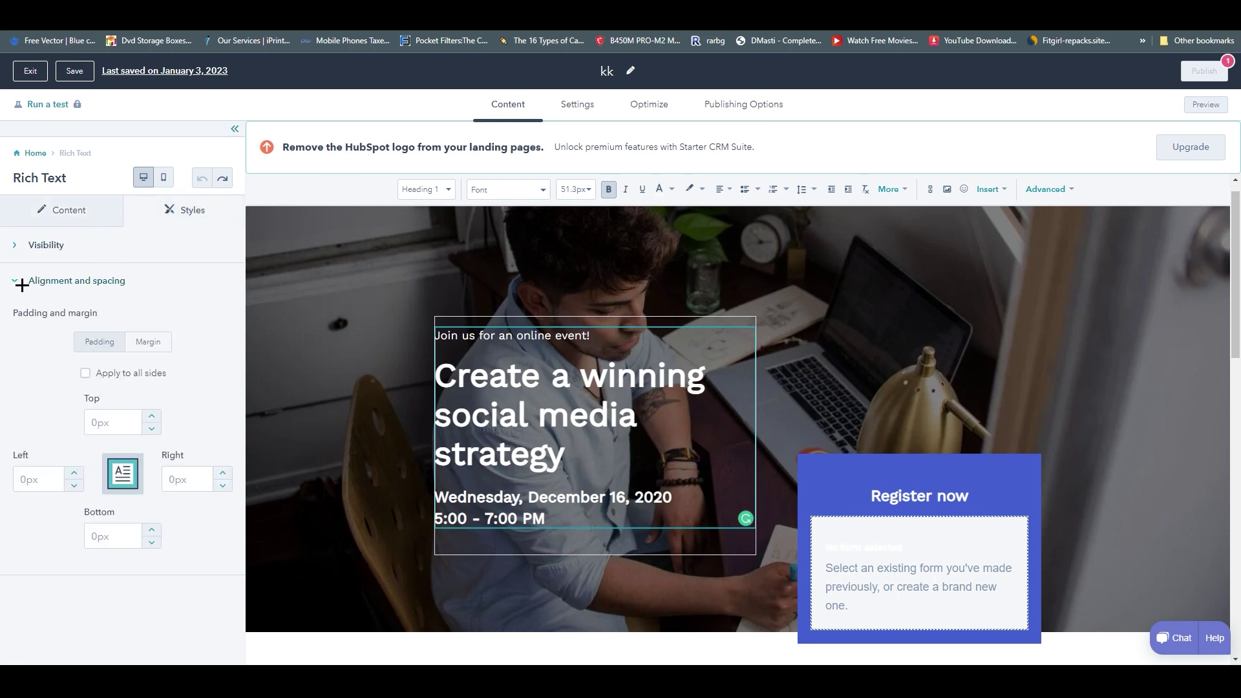
click(23, 282)
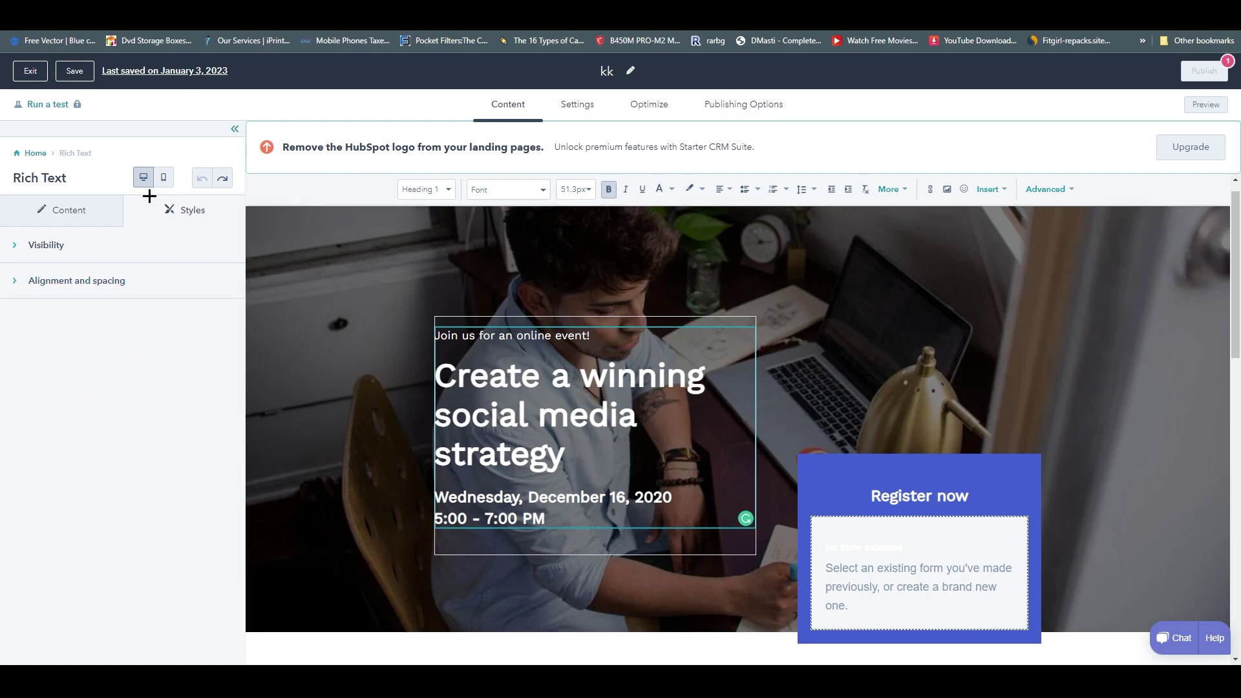
click(32, 154)
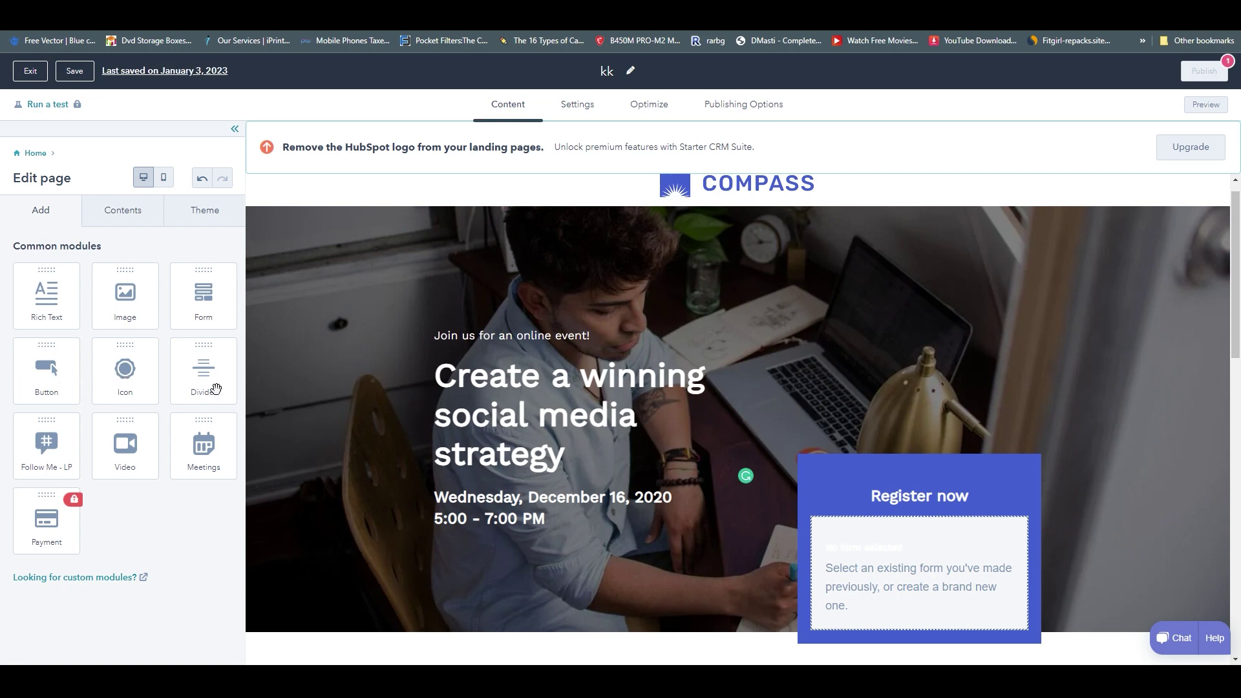
Open the settings of the banner's "Register now" form module, view the choices for its form, and close them without choosing one.
scroll(821, 405, down, 5)
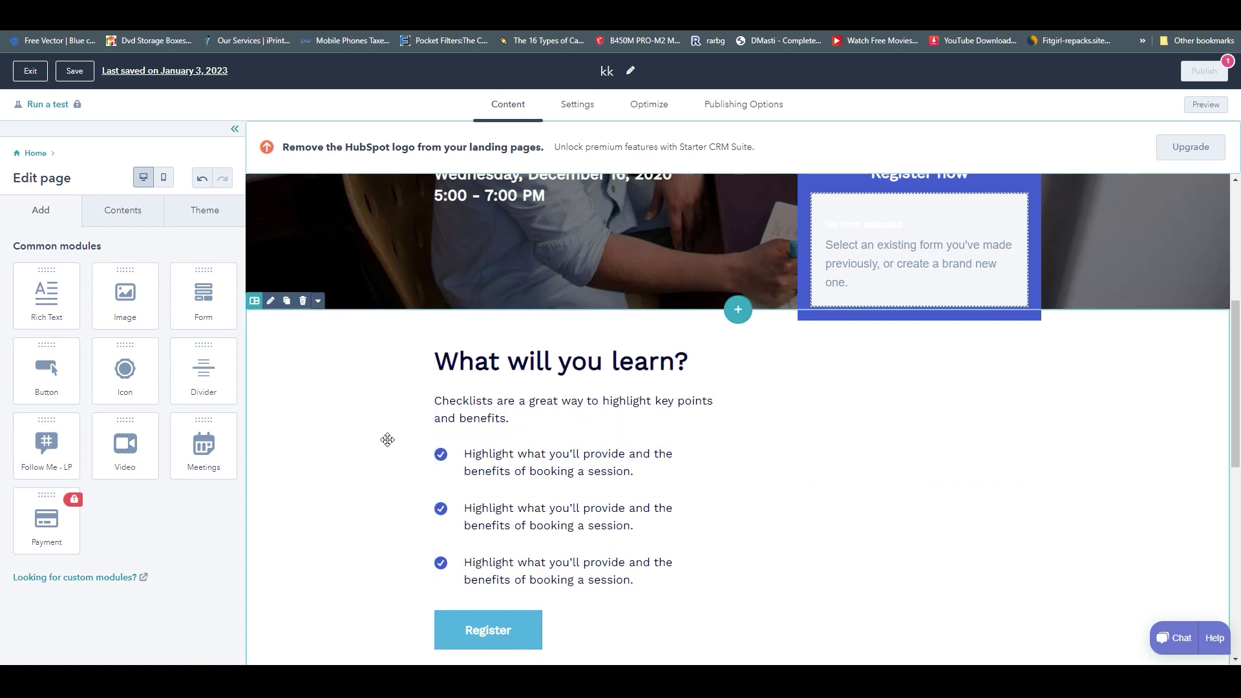
scroll(461, 434, up, 5)
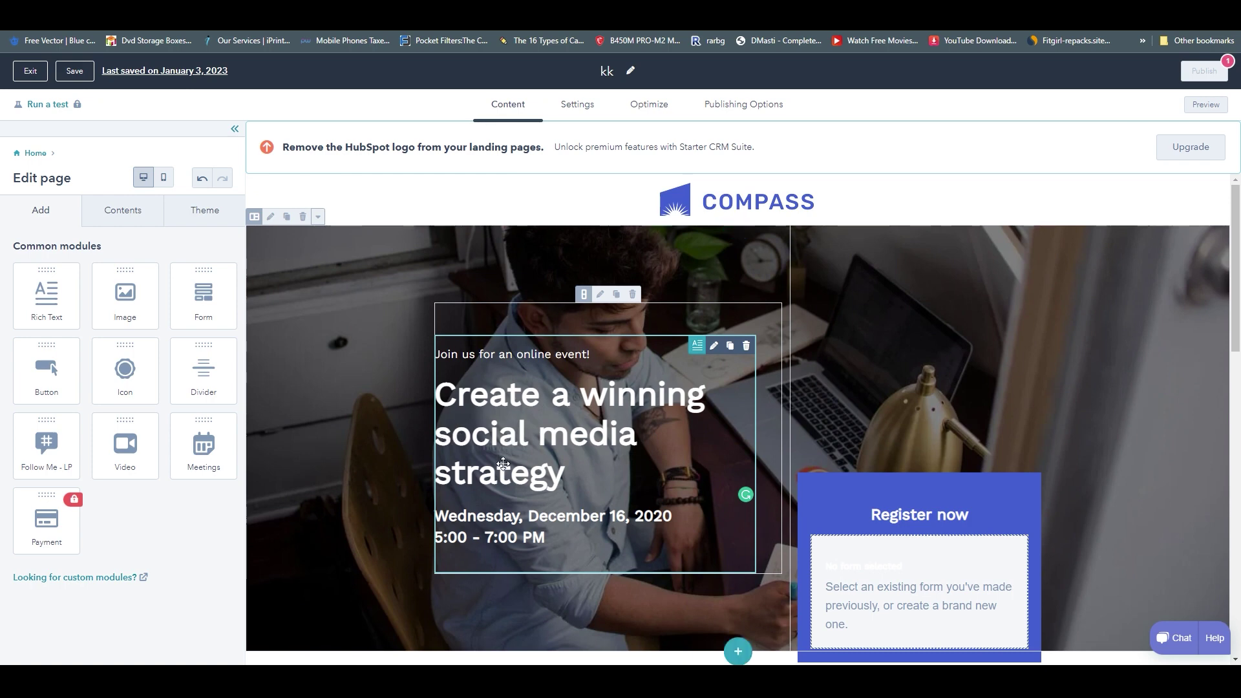
scroll(460, 435, down, 5)
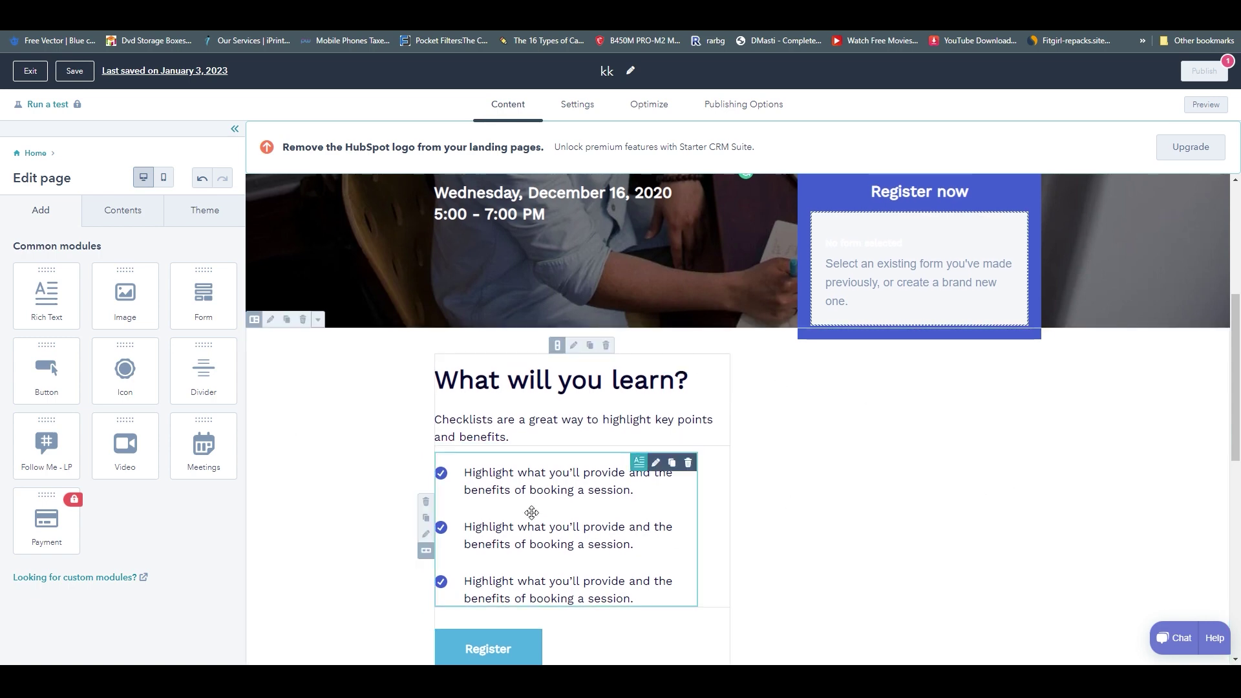
scroll(831, 203, up, 4)
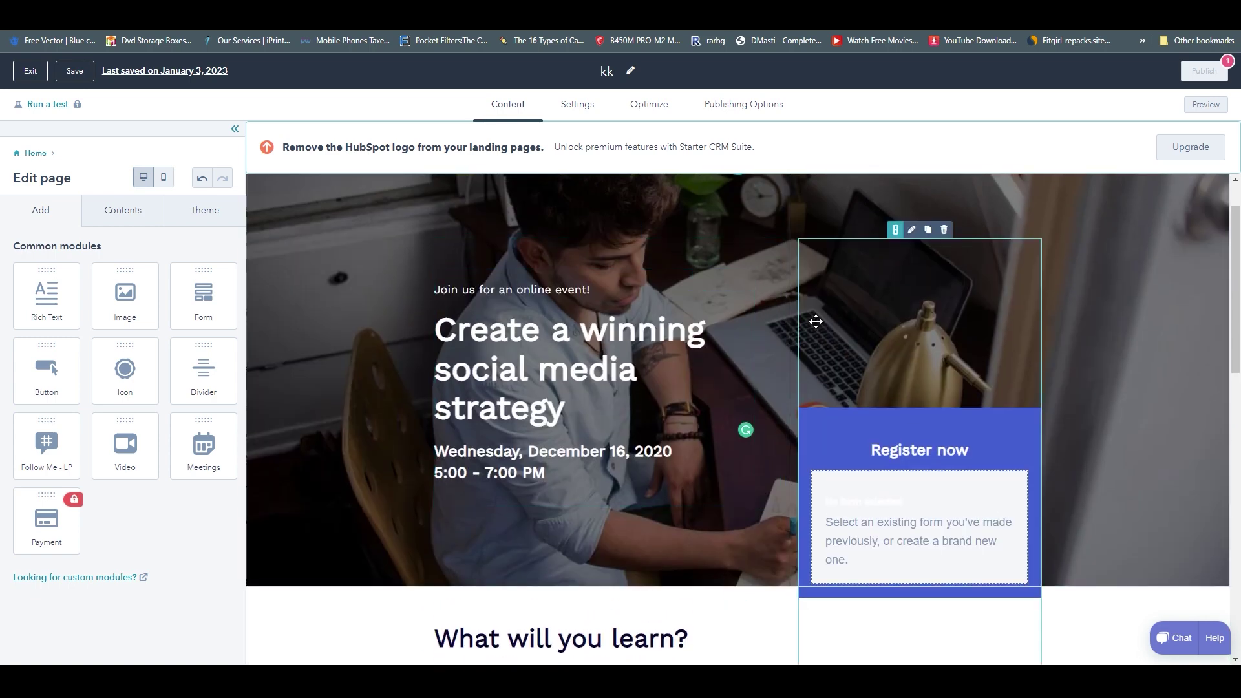
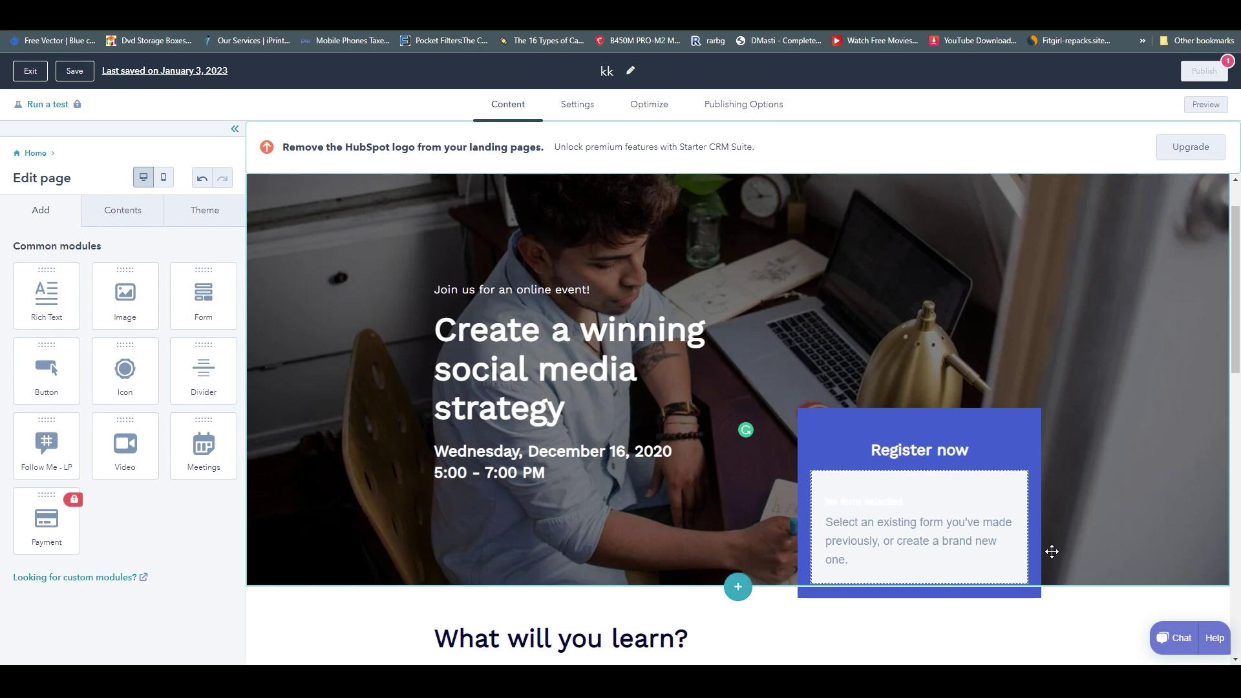
click(924, 450)
click(1137, 437)
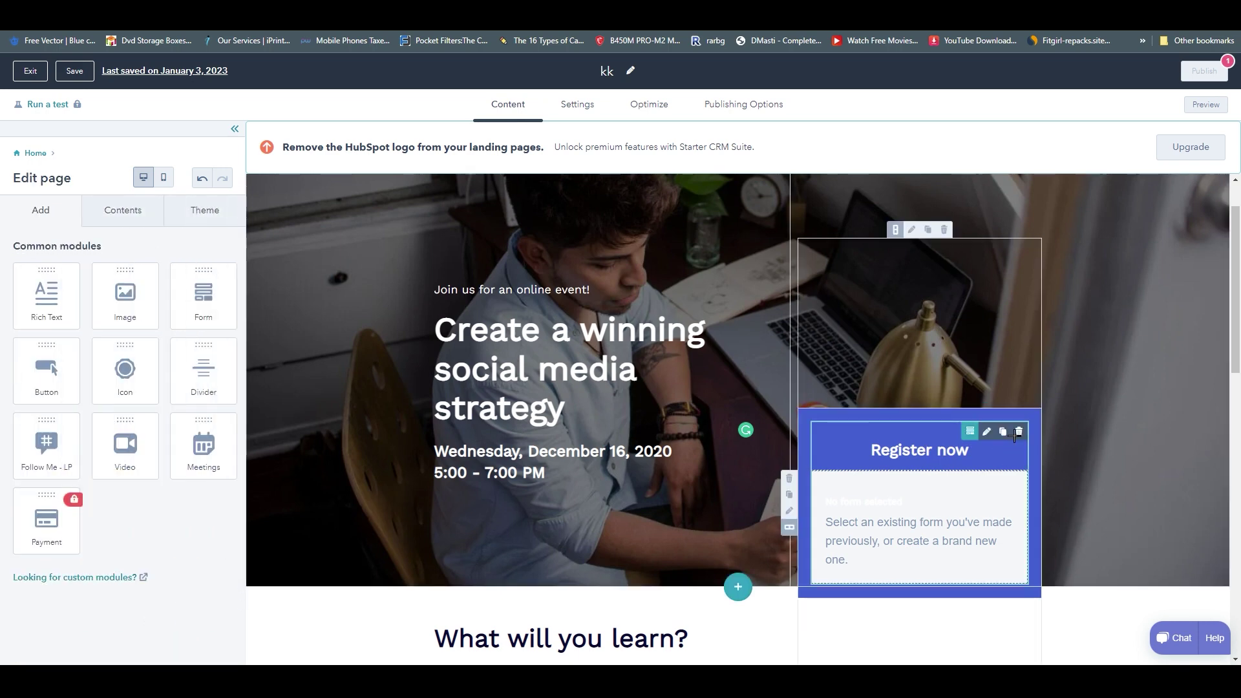
click(987, 430)
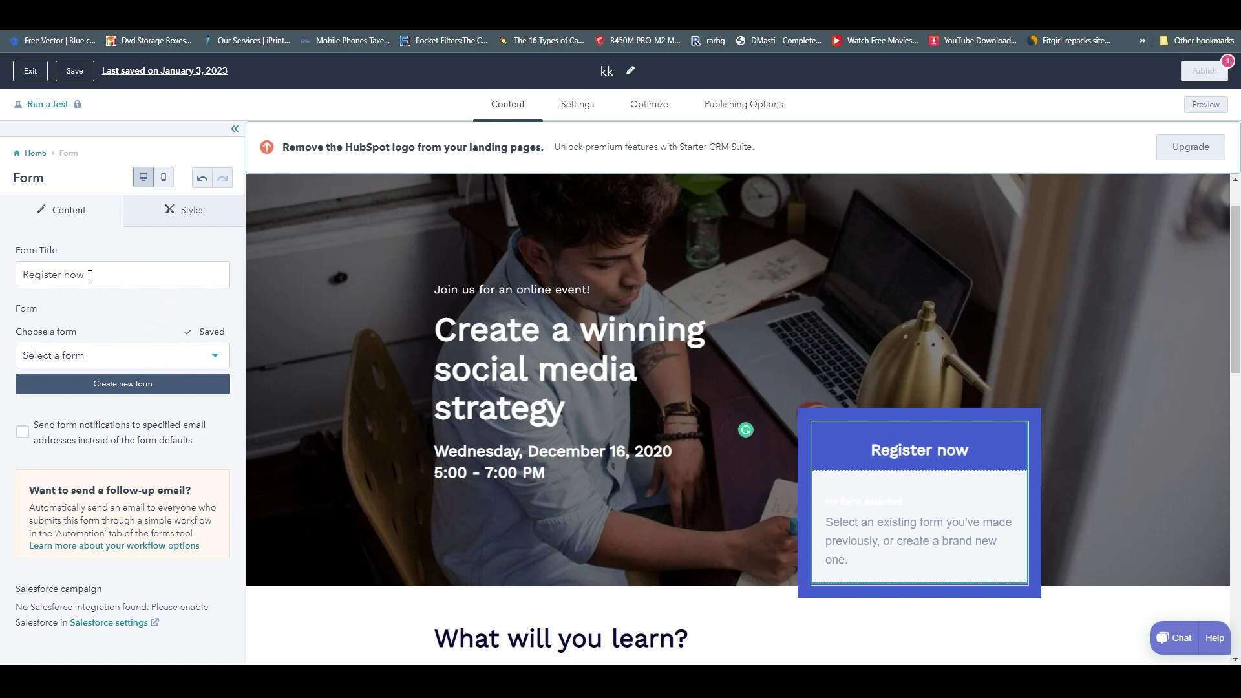
click(117, 356)
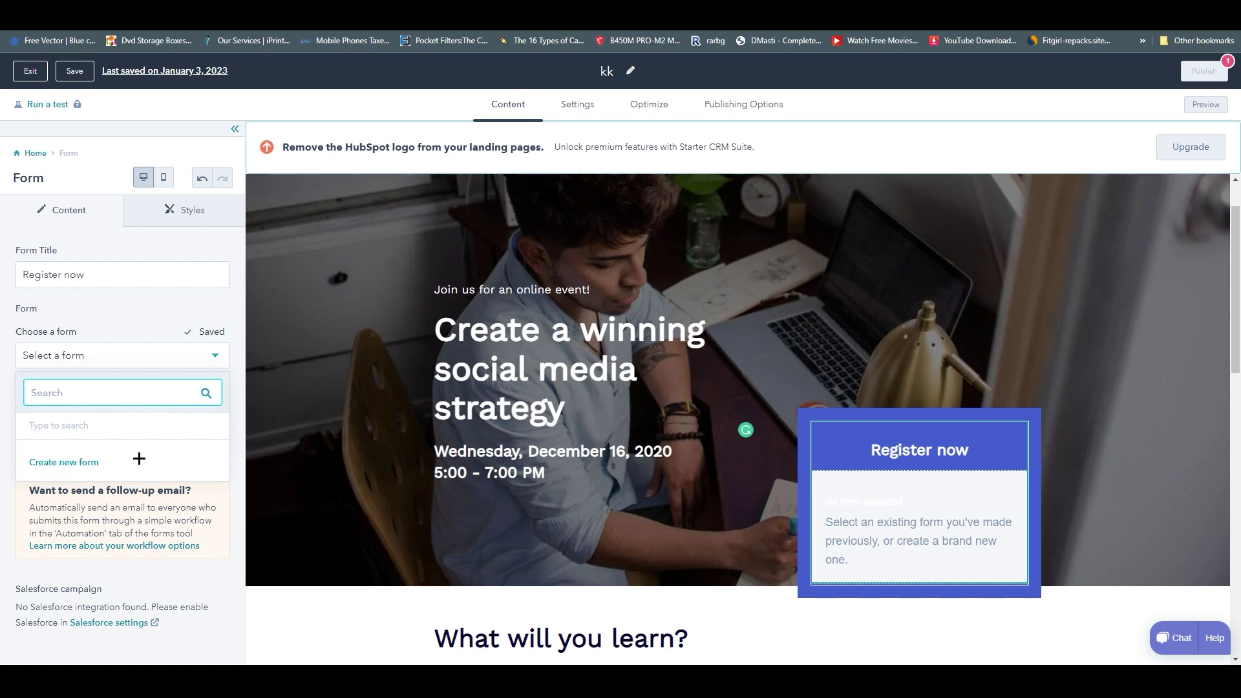
click(187, 314)
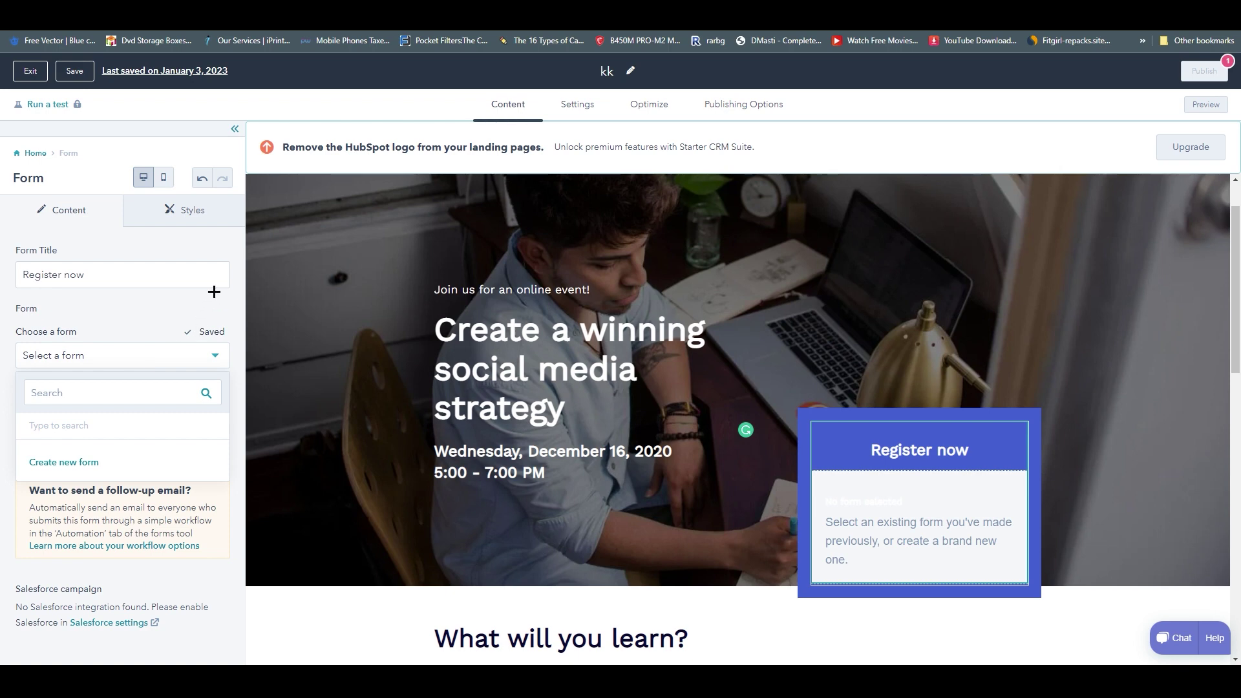
click(245, 634)
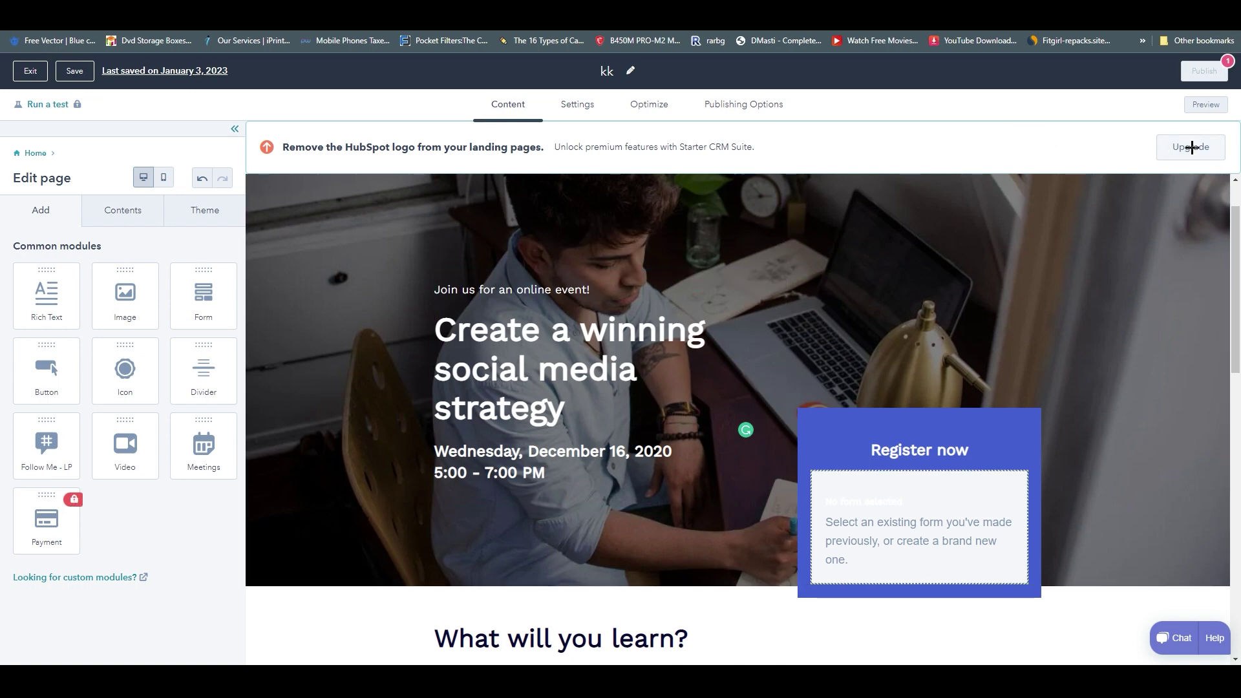
Examine the notice about removing the HubSpot logo and the HubSpot branding in the page footer, and return to the page header.
right_click(1038, 145)
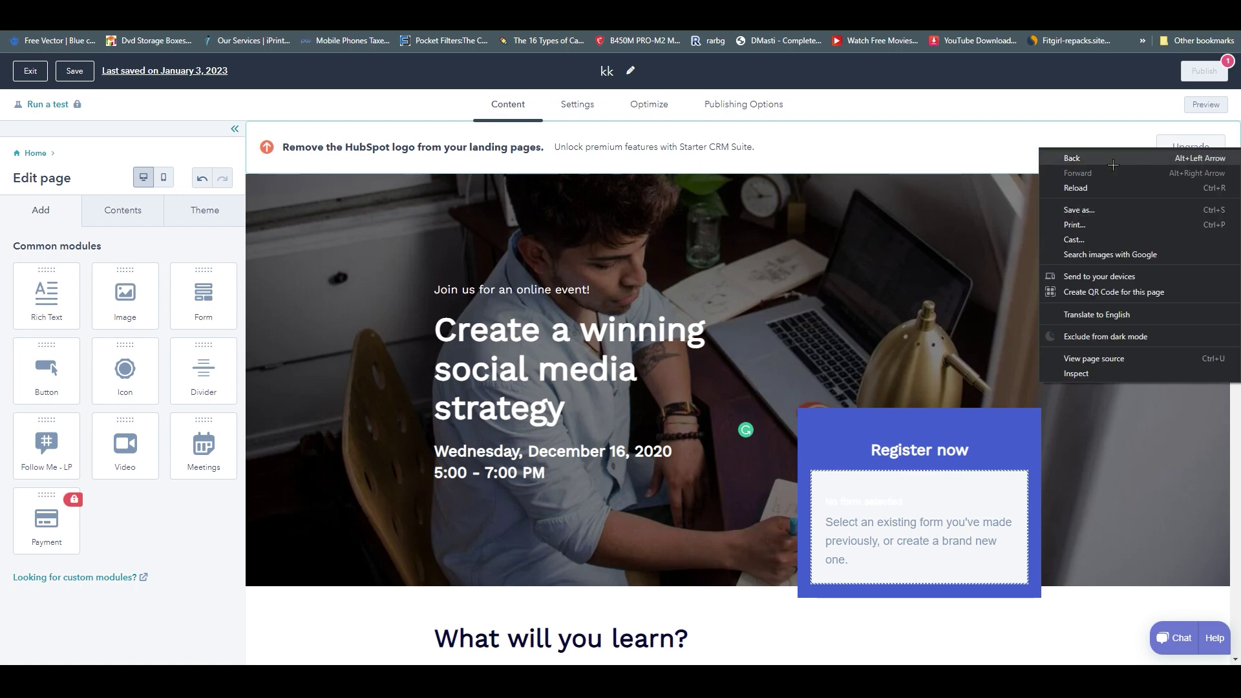
click(1050, 139)
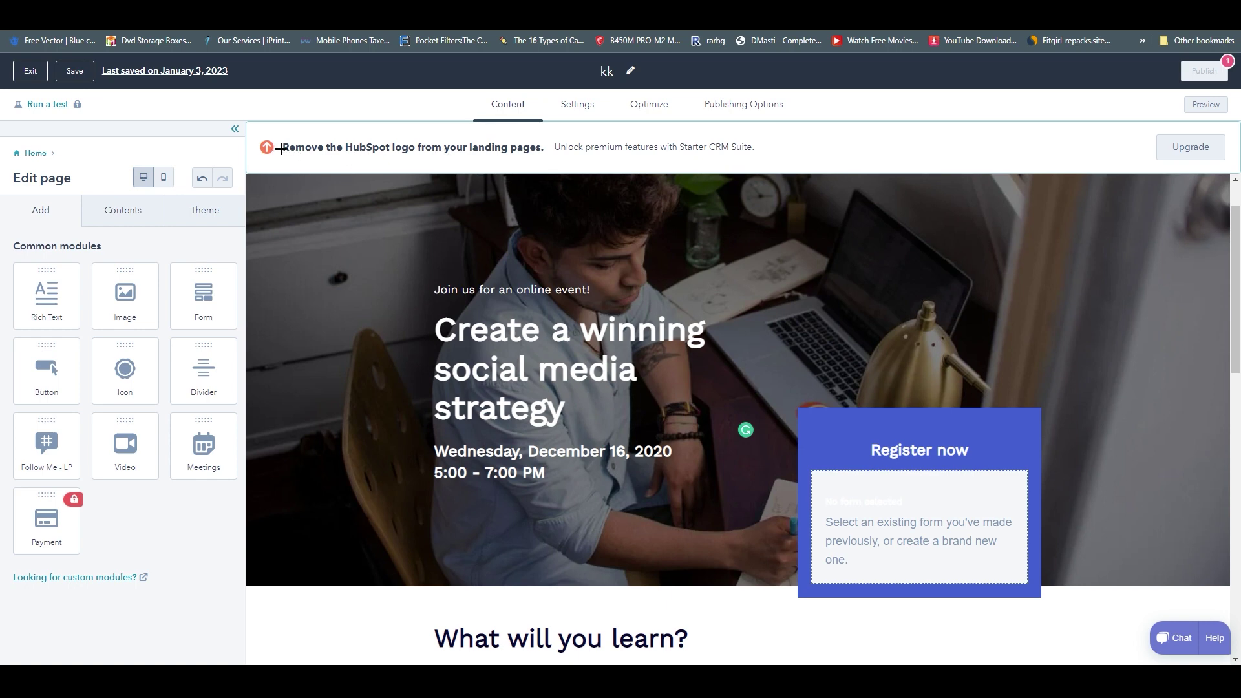
drag(281, 149, 550, 140)
scroll(1135, 343, down, 15)
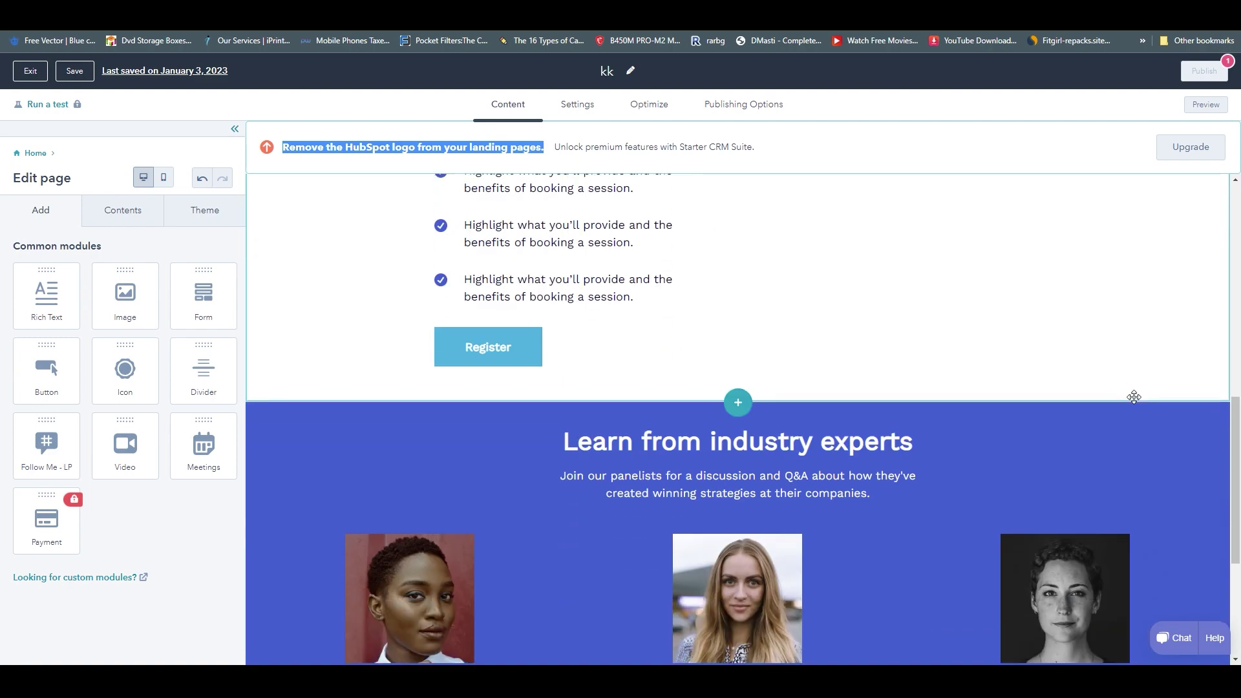
scroll(970, 457, up, 15)
scroll(962, 516, down, 14)
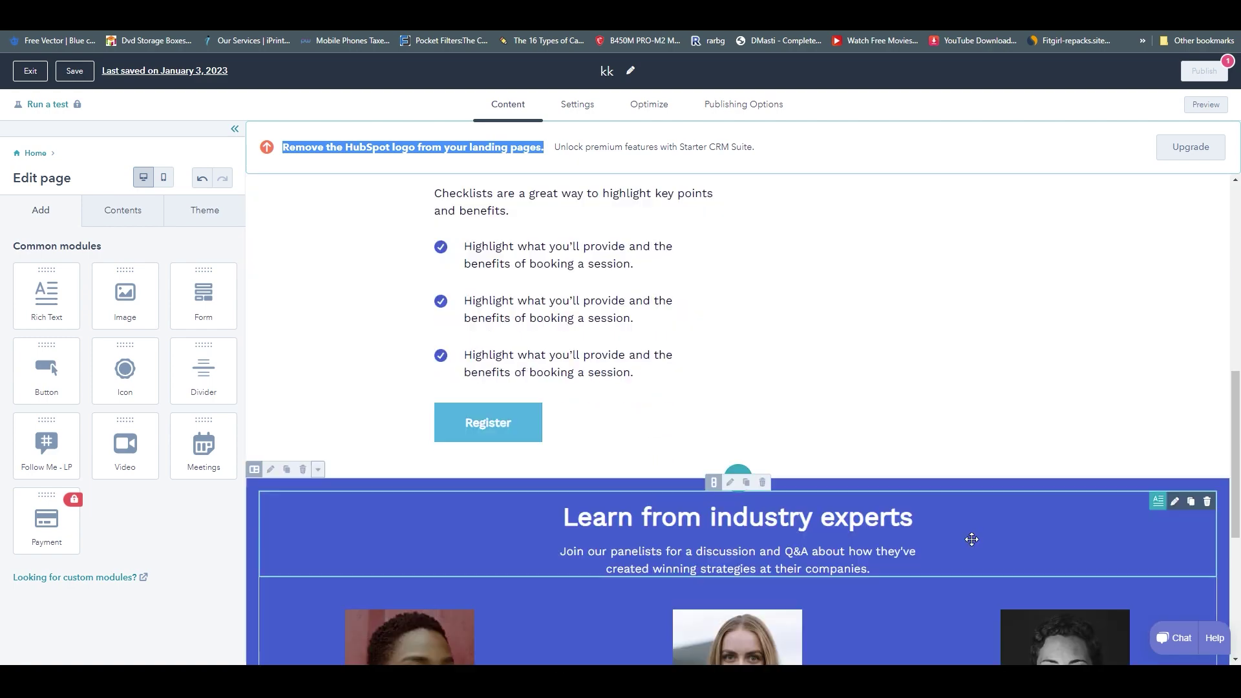
scroll(840, 633, down, 1)
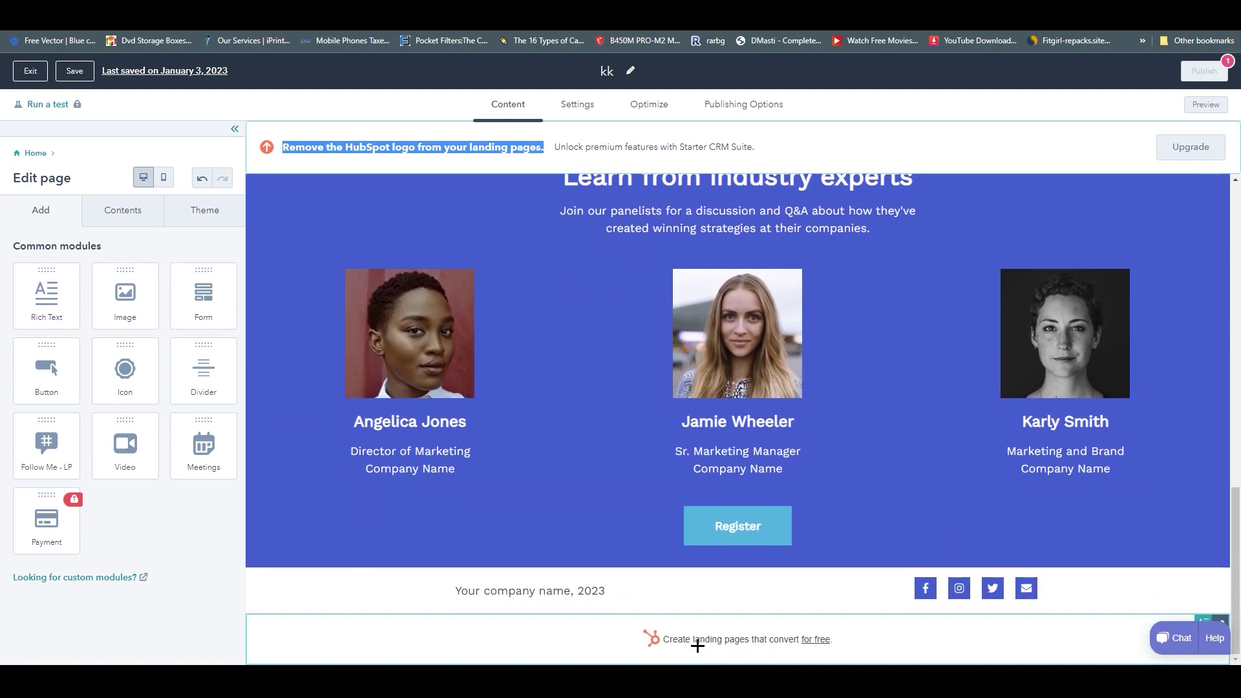
drag(1234, 553, 1068, 147)
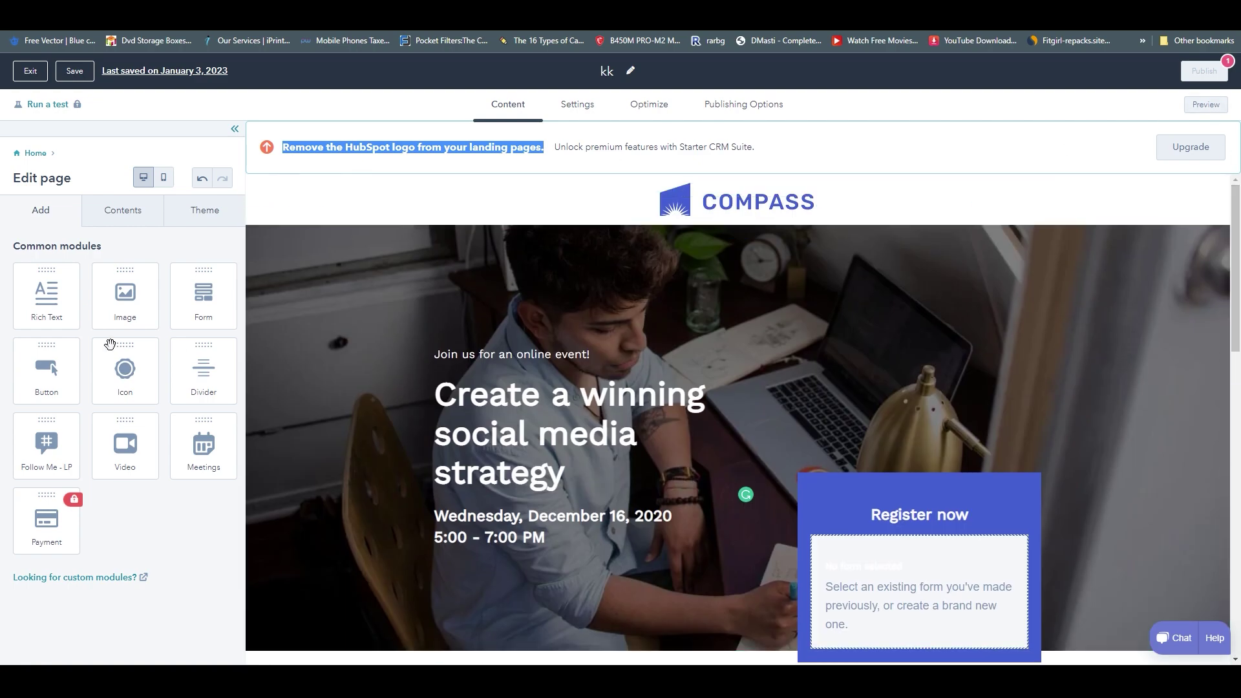
Show the page's content structure, inspect the header logo module's content and style settings, and return to the structure.
click(118, 214)
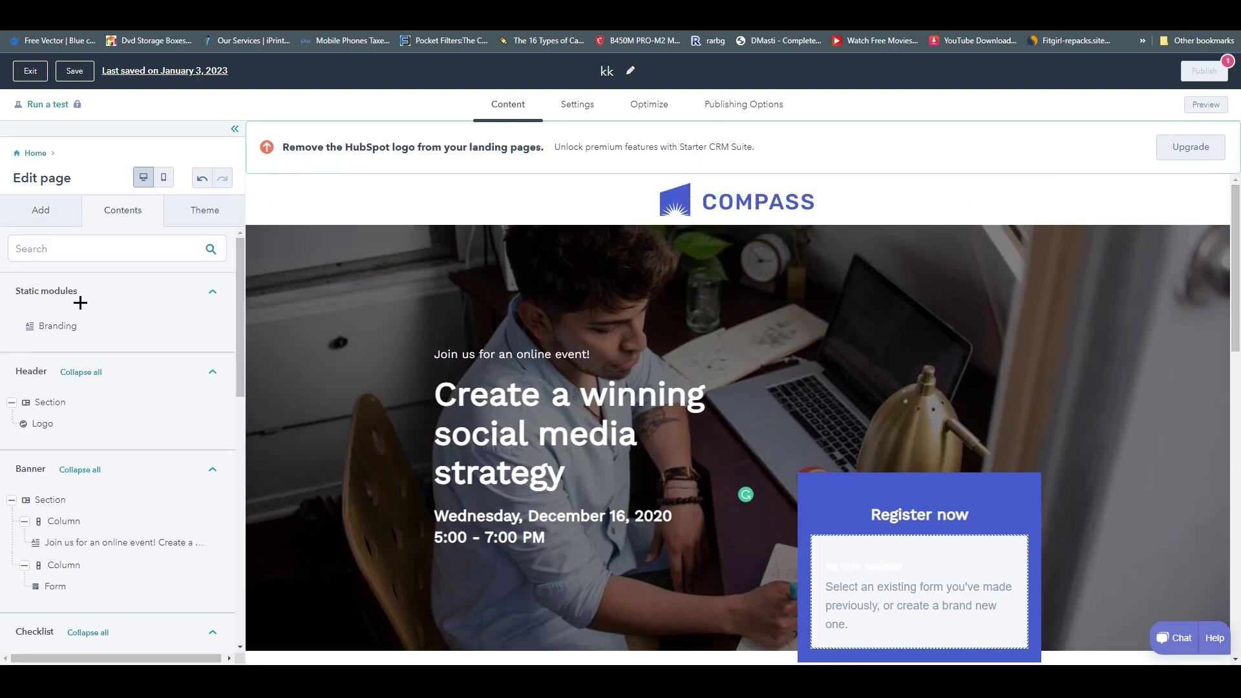
drag(236, 302, 236, 304)
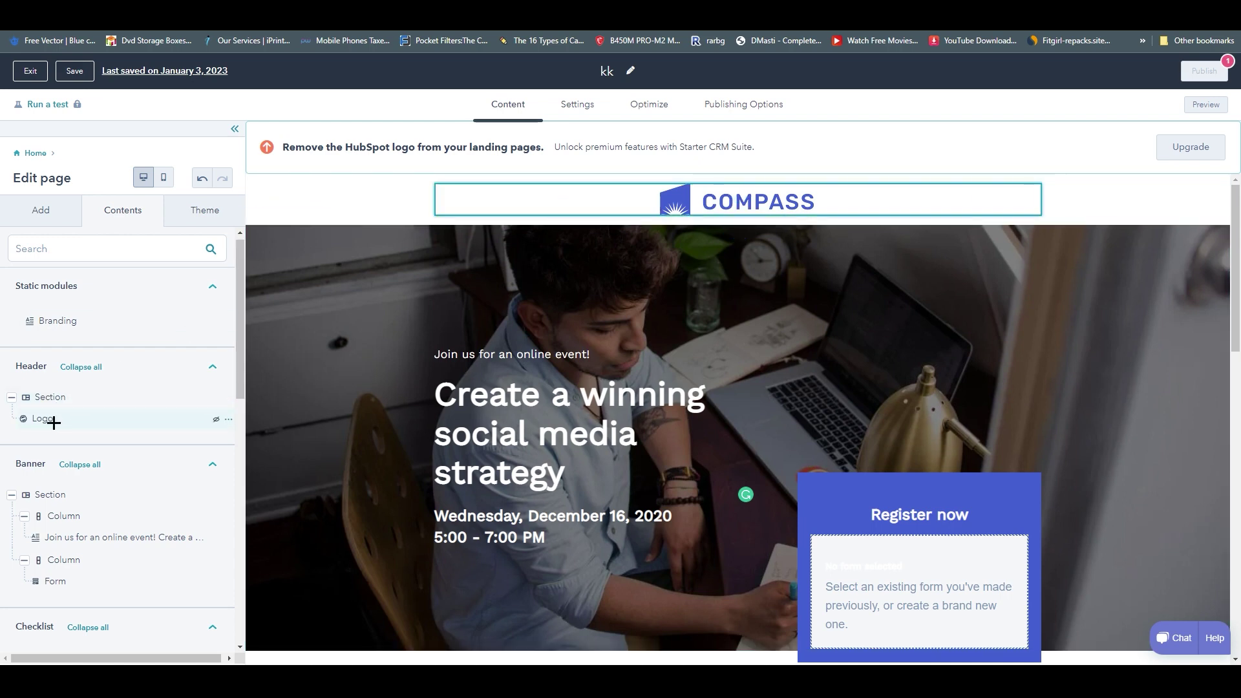
click(770, 189)
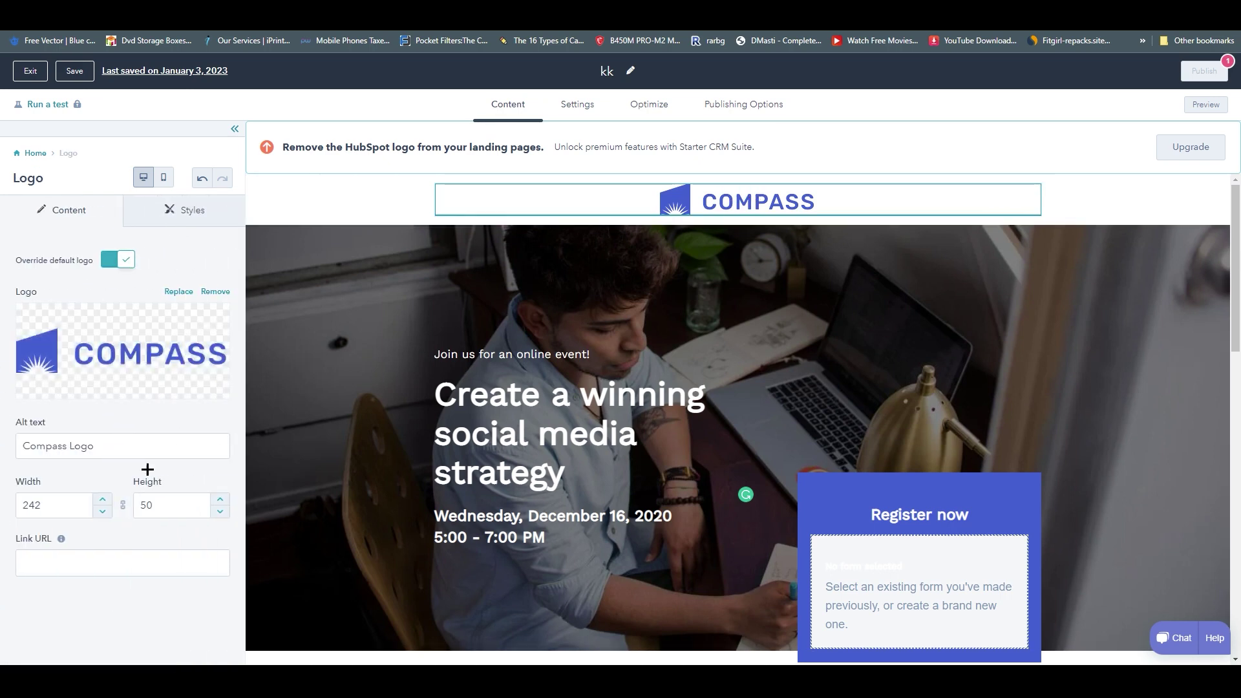
click(186, 210)
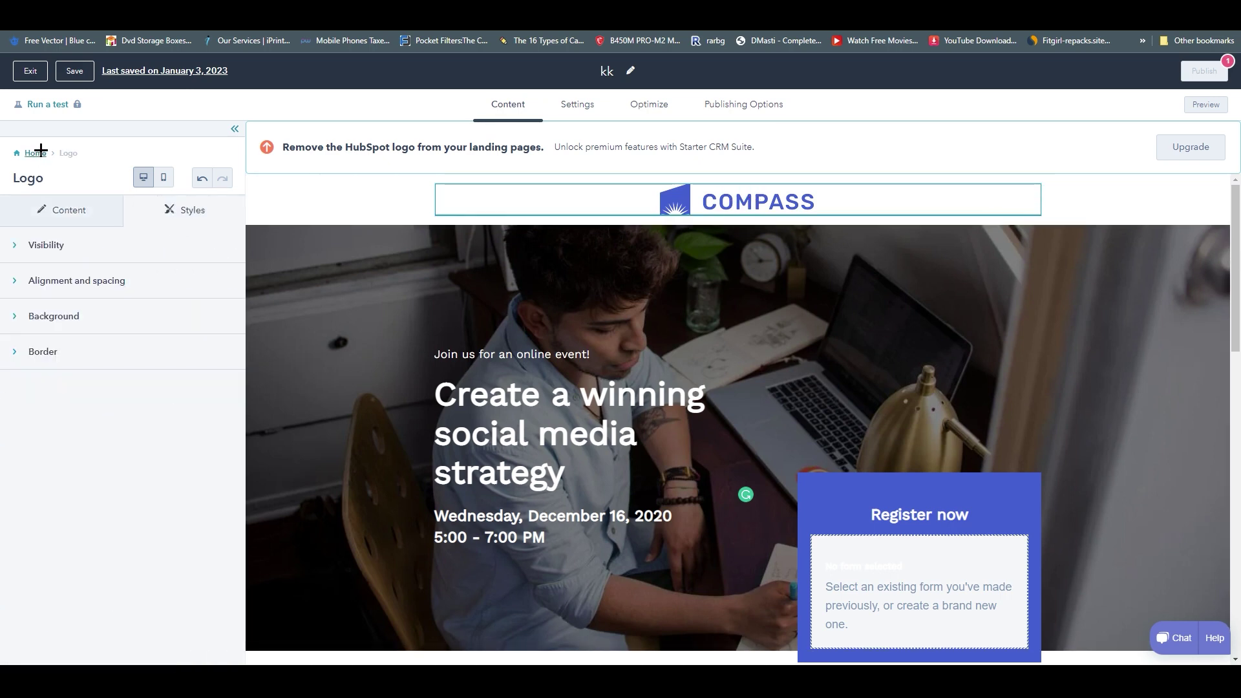
click(35, 153)
Look through the Header, Banner, Checklist and Experts sections in the page's content structure.
scroll(188, 420, down, 2)
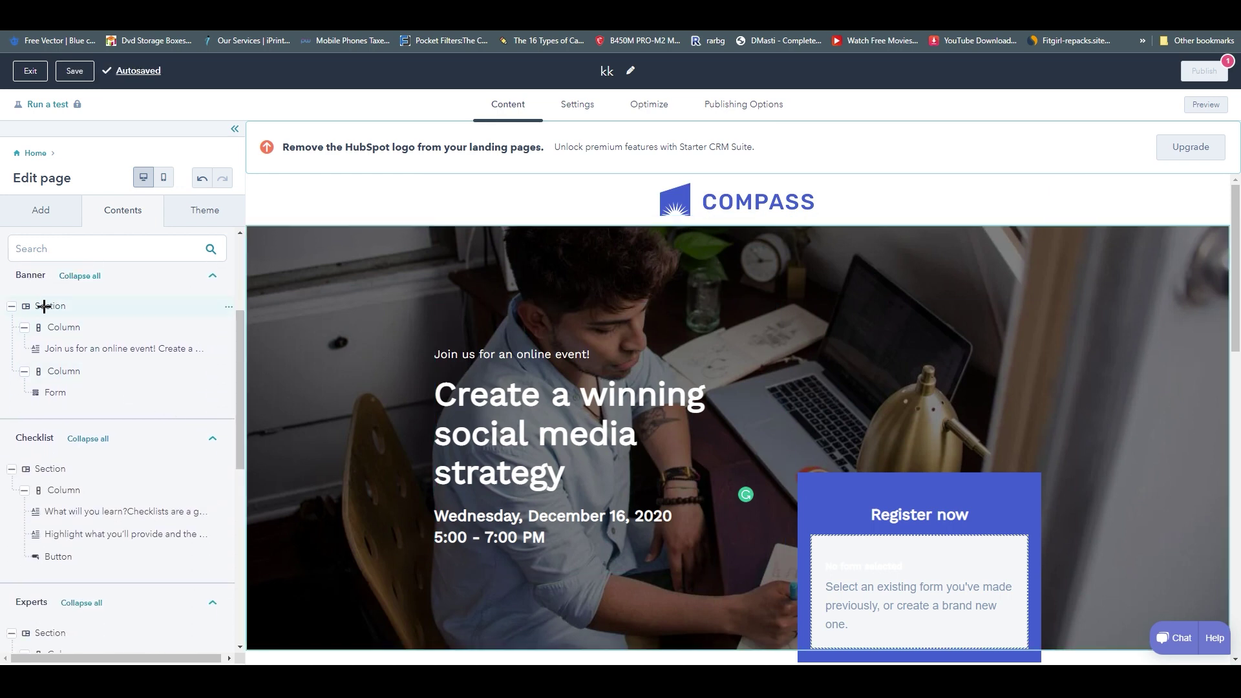
scroll(67, 310, up, 3)
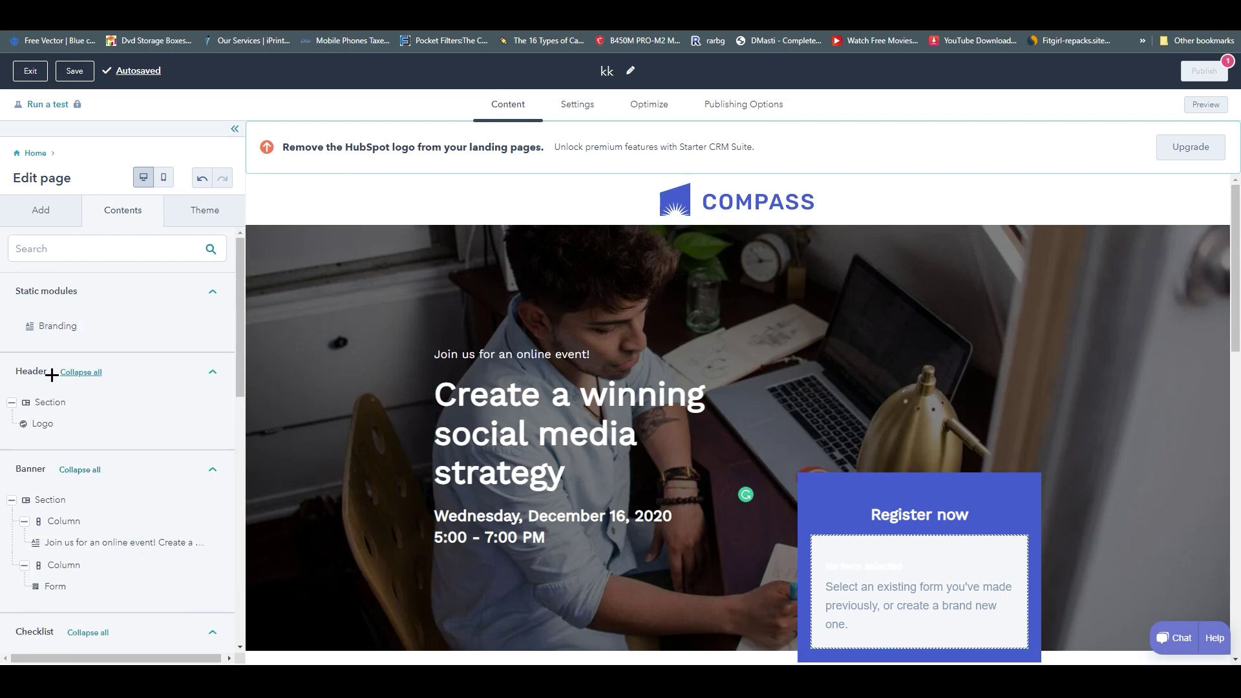
scroll(51, 374, down, 3)
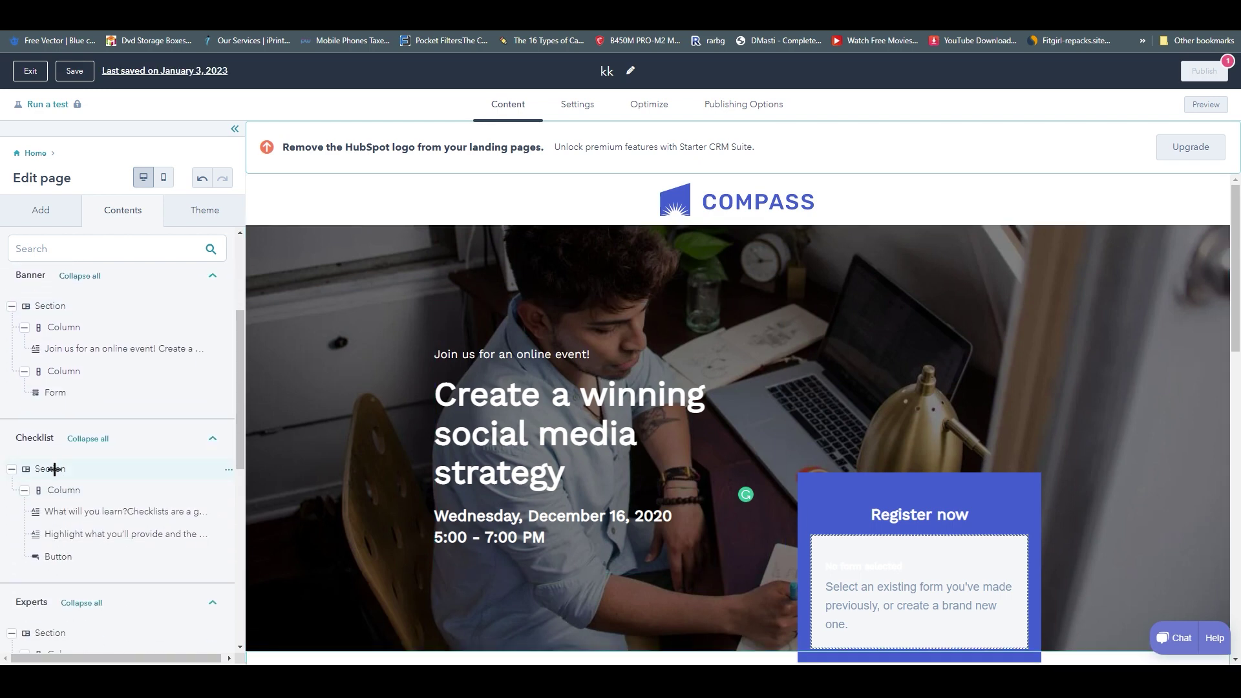
scroll(52, 485, down, 3)
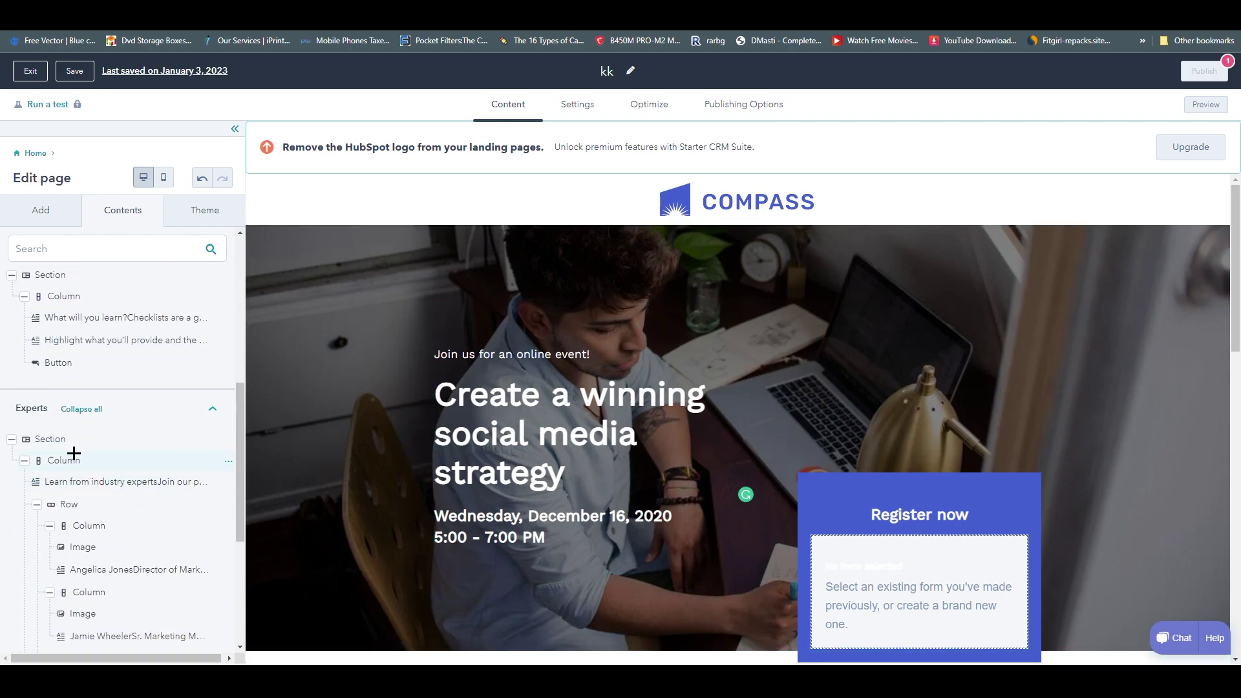
scroll(61, 449, up, 2)
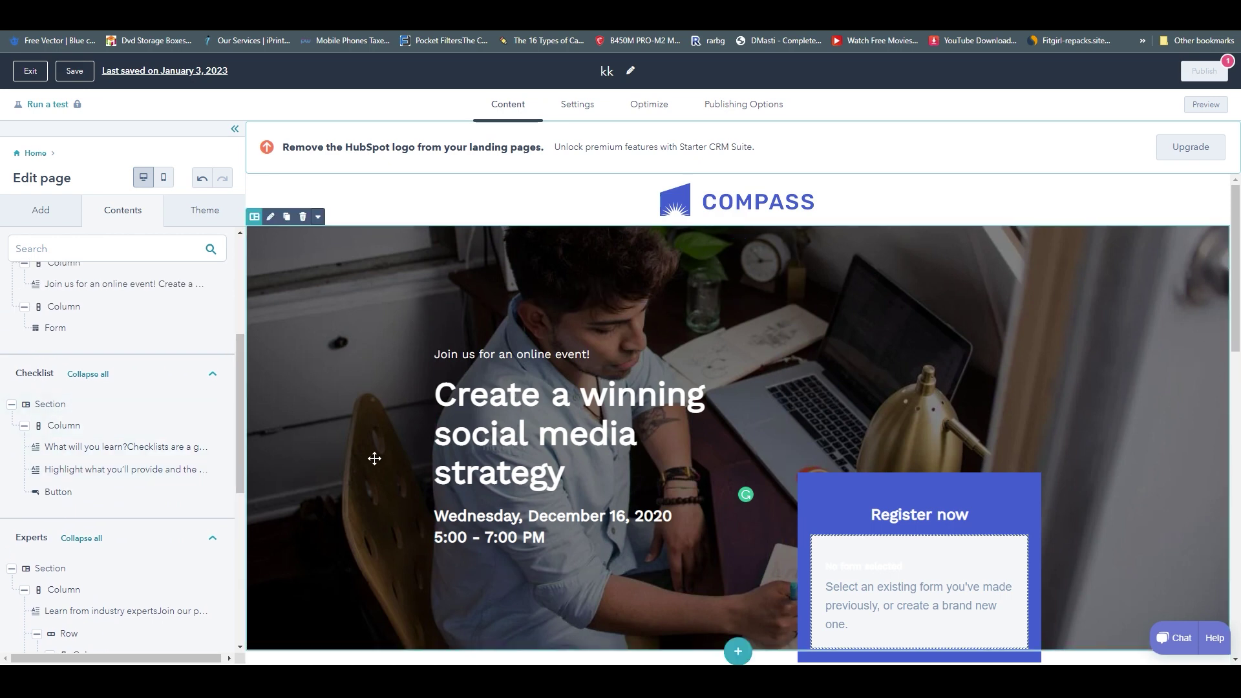
Select the "What will you learn?" section to view its alignment, spacing and background settings, and return to the page's content structure.
scroll(666, 537, down, 2)
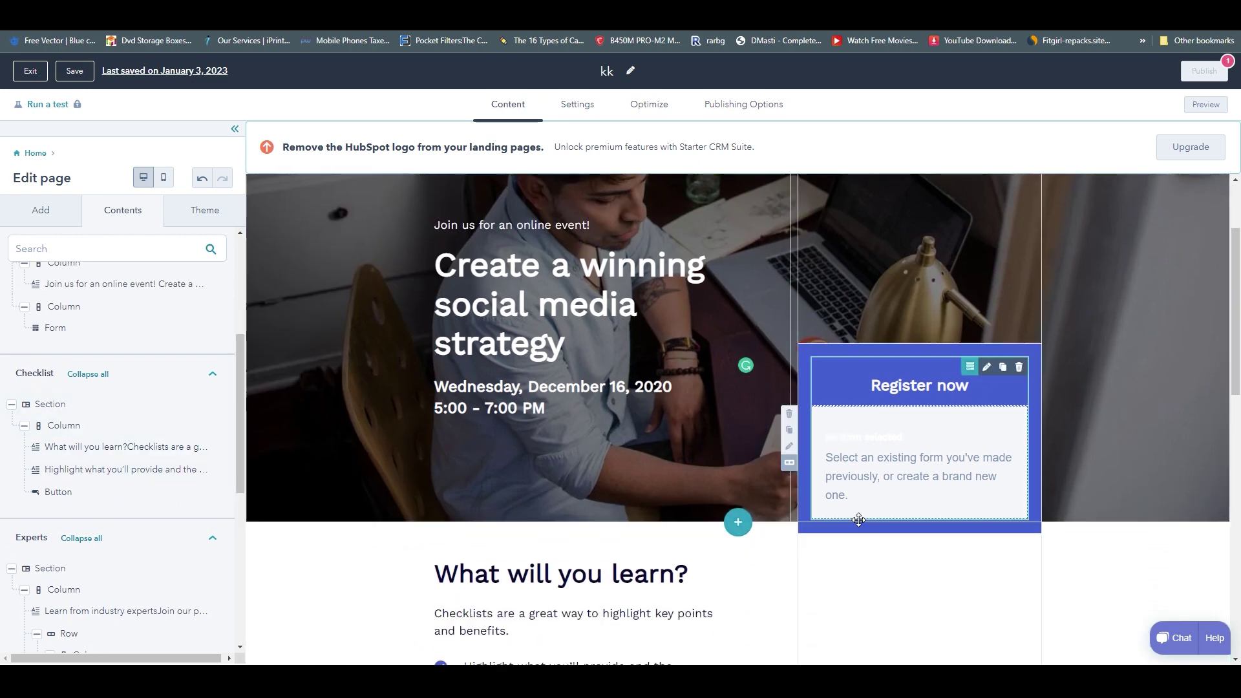
scroll(666, 538, down, 5)
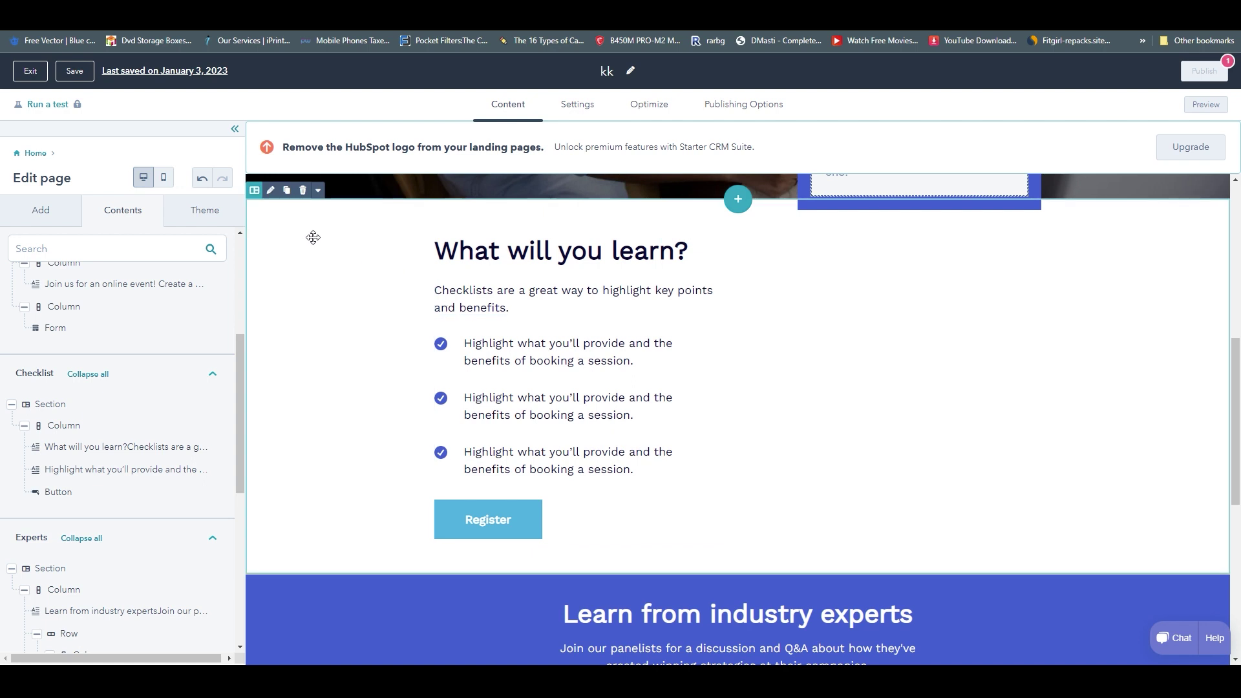
click(279, 211)
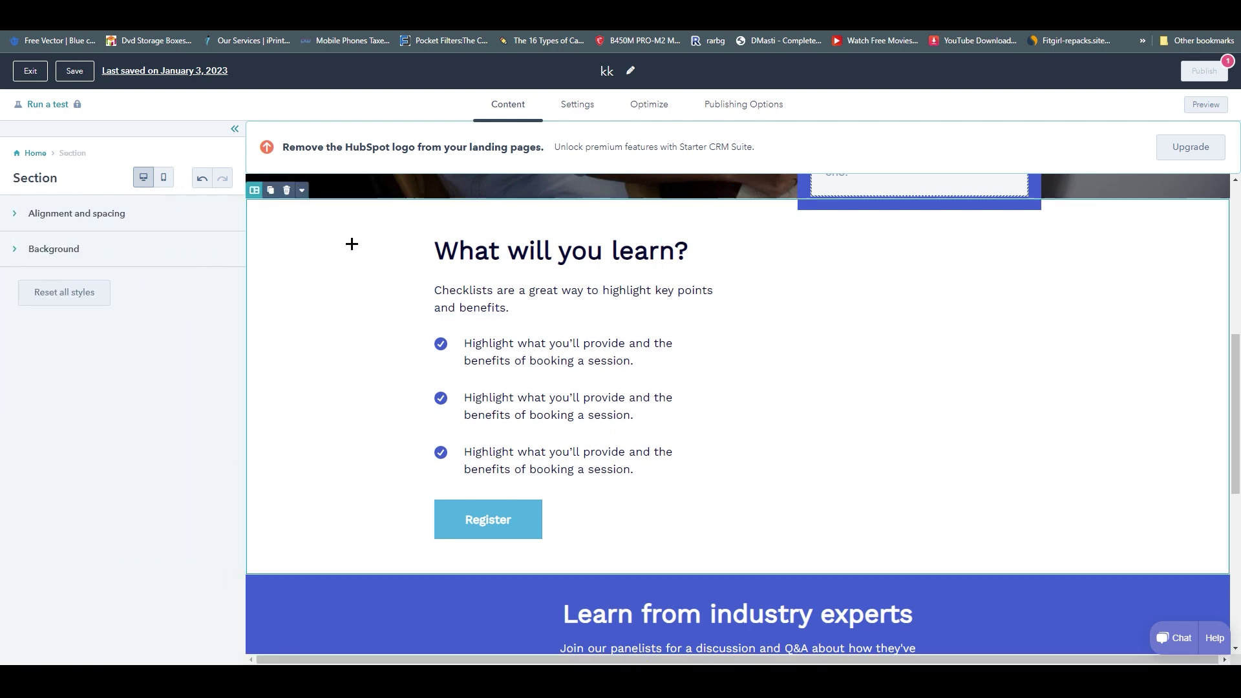
scroll(645, 545, down, 1)
scroll(410, 472, up, 7)
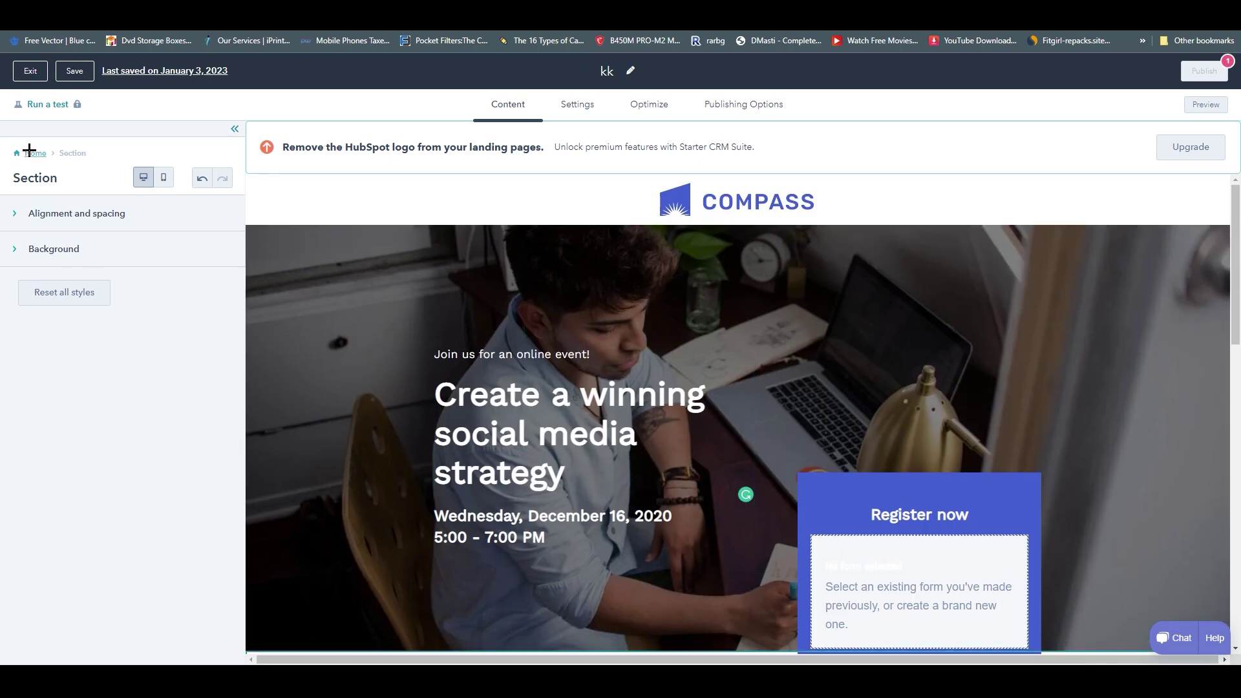
click(32, 153)
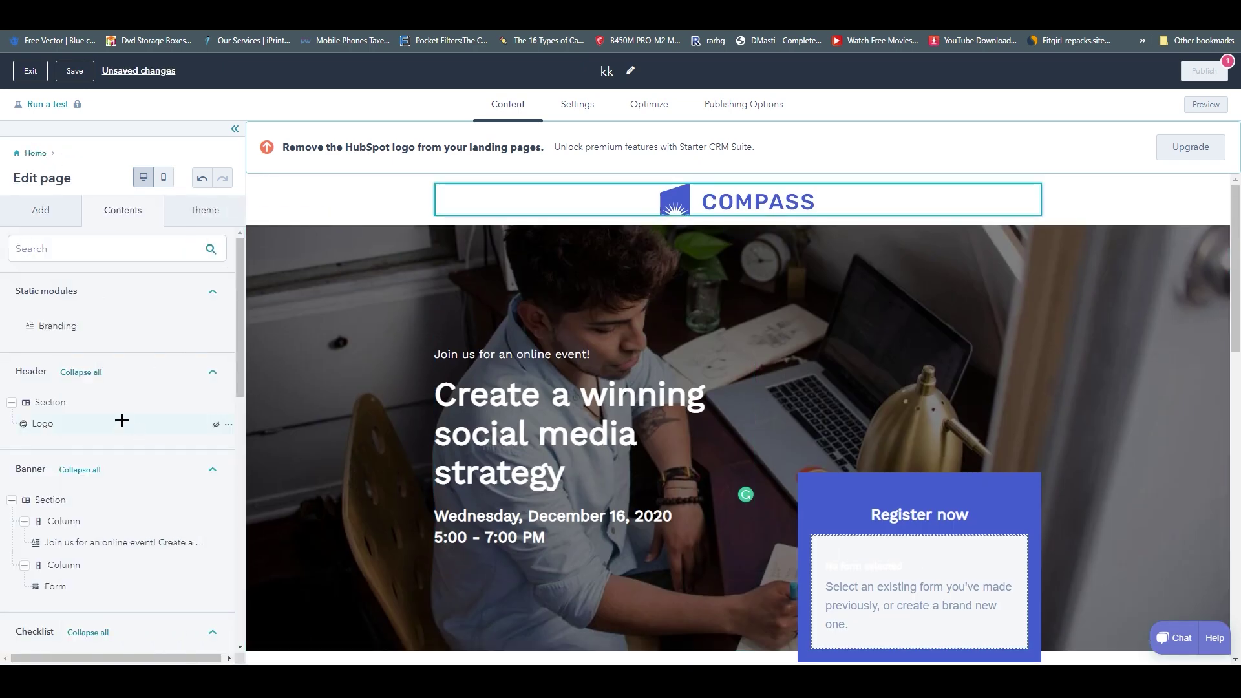
Compare the Banner and Checklist entries in the content structure with the matching sections on the page.
scroll(102, 421, down, 1)
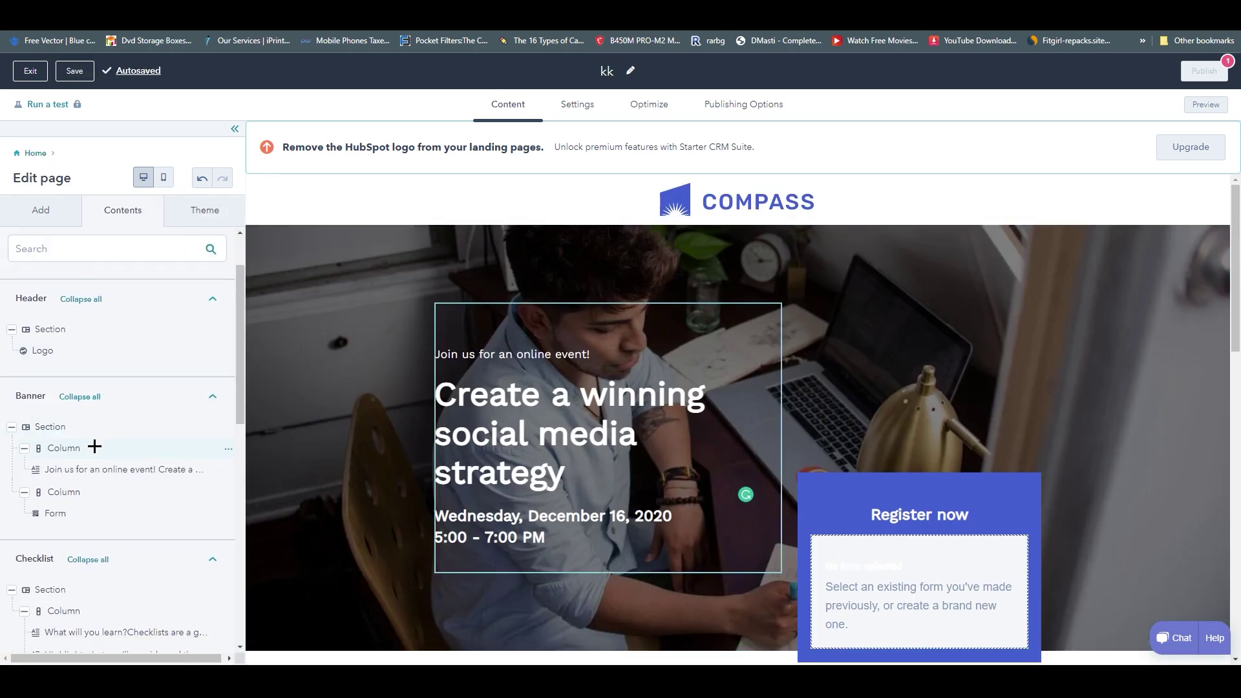
scroll(97, 443, down, 2)
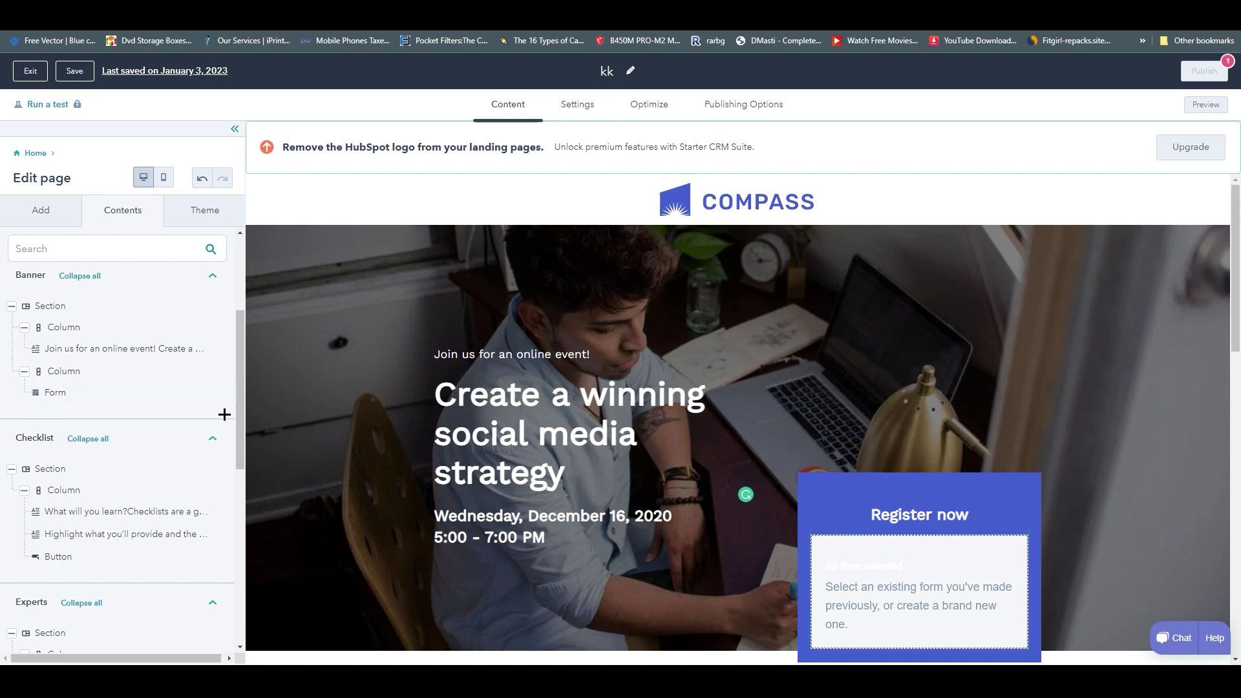
scroll(415, 416, down, 2)
drag(938, 380, 898, 362)
scroll(472, 518, down, 1)
scroll(472, 519, down, 2)
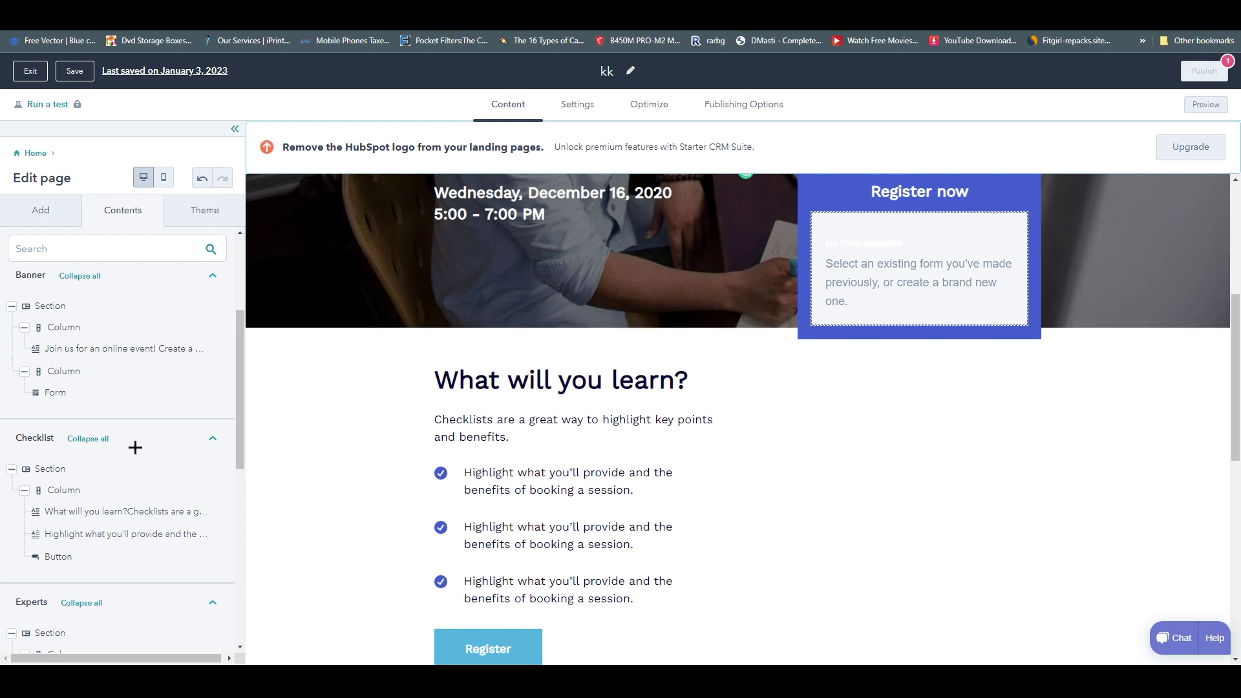
scroll(145, 462, down, 3)
scroll(166, 485, up, 5)
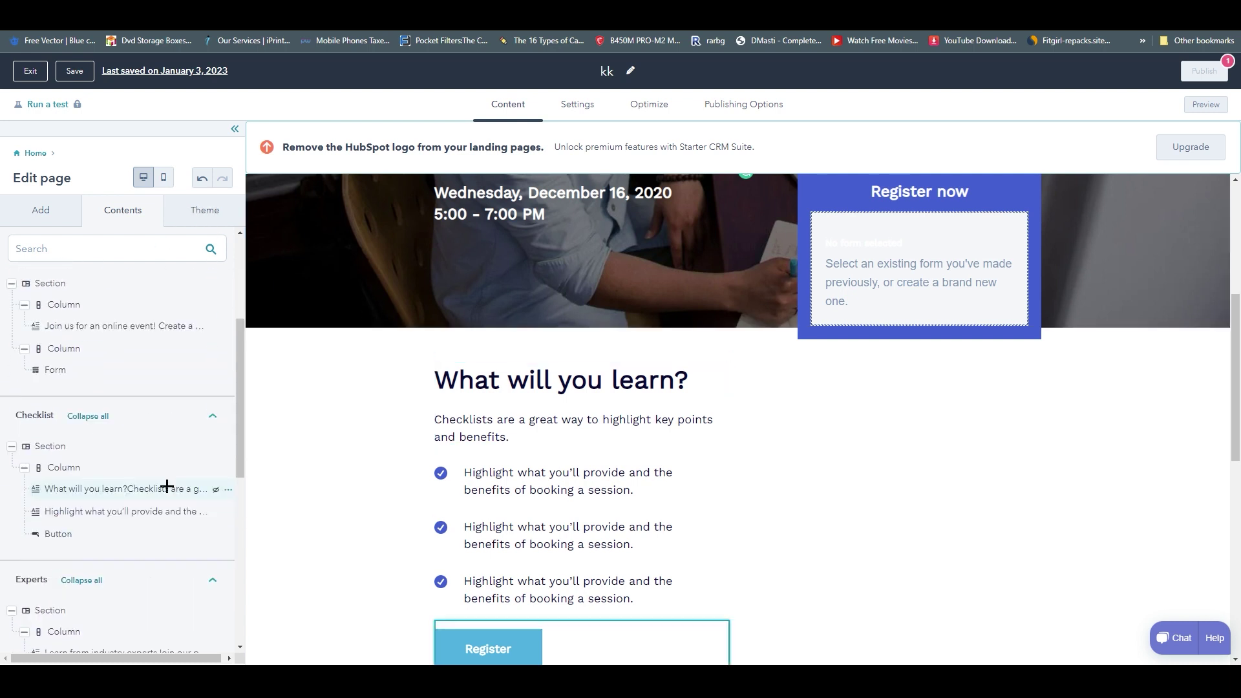
Set the theme's primary color to the light green B6D7A8.
click(194, 215)
click(212, 245)
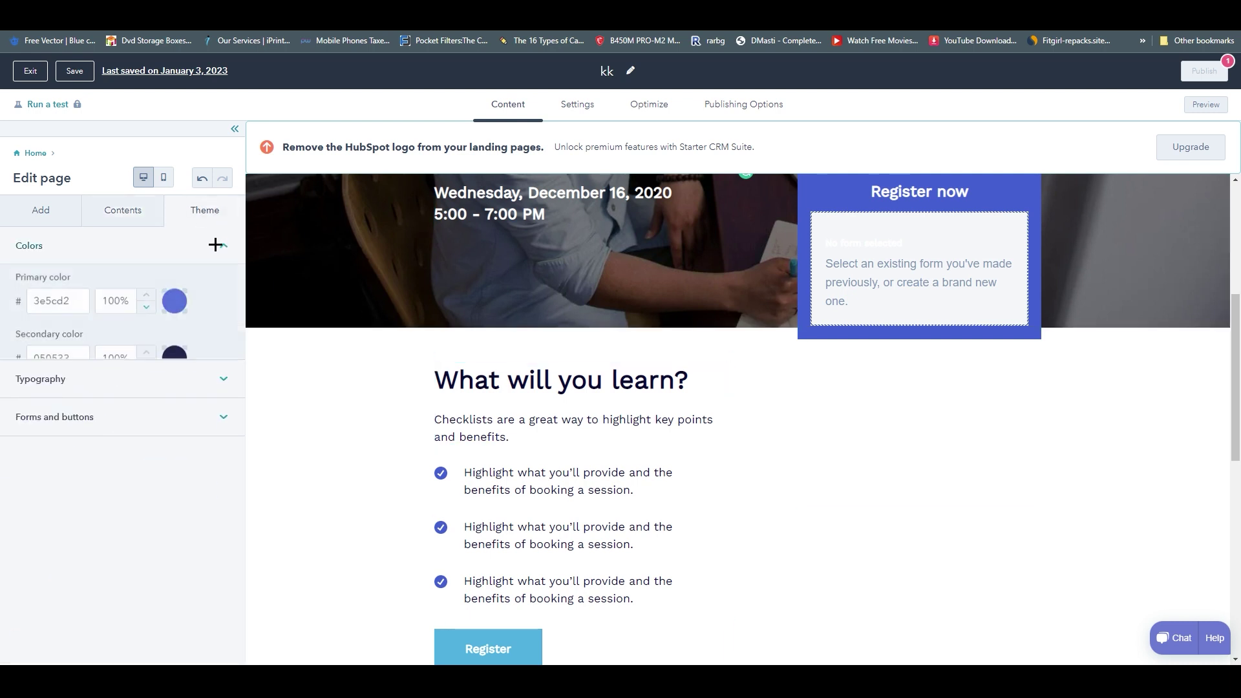
click(172, 302)
click(255, 317)
click(292, 284)
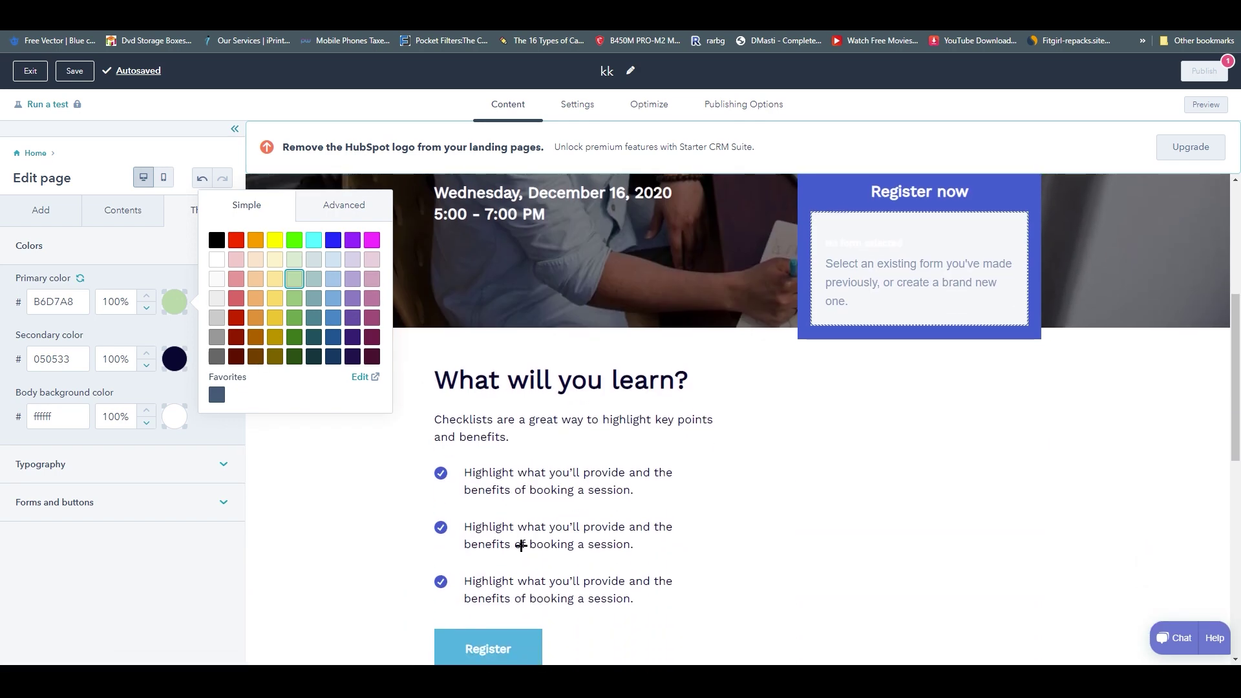
click(301, 472)
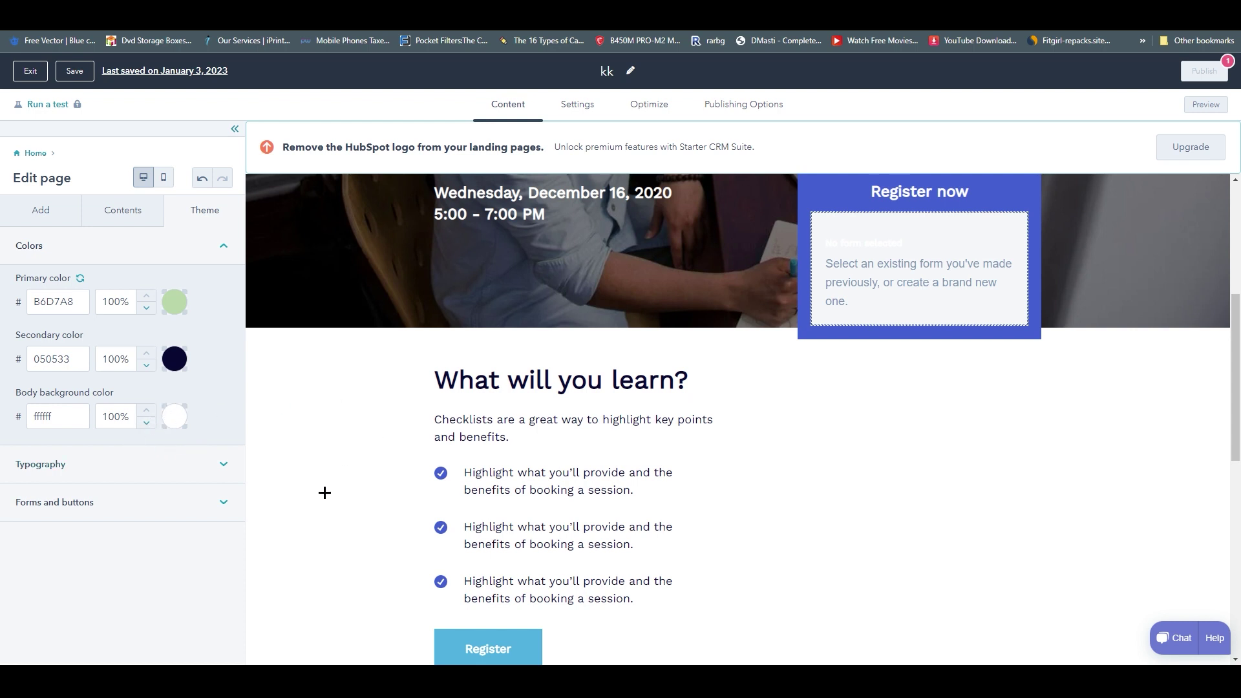
Examine the theme's Typography and Forms and buttons settings, and return to the common modules.
click(193, 468)
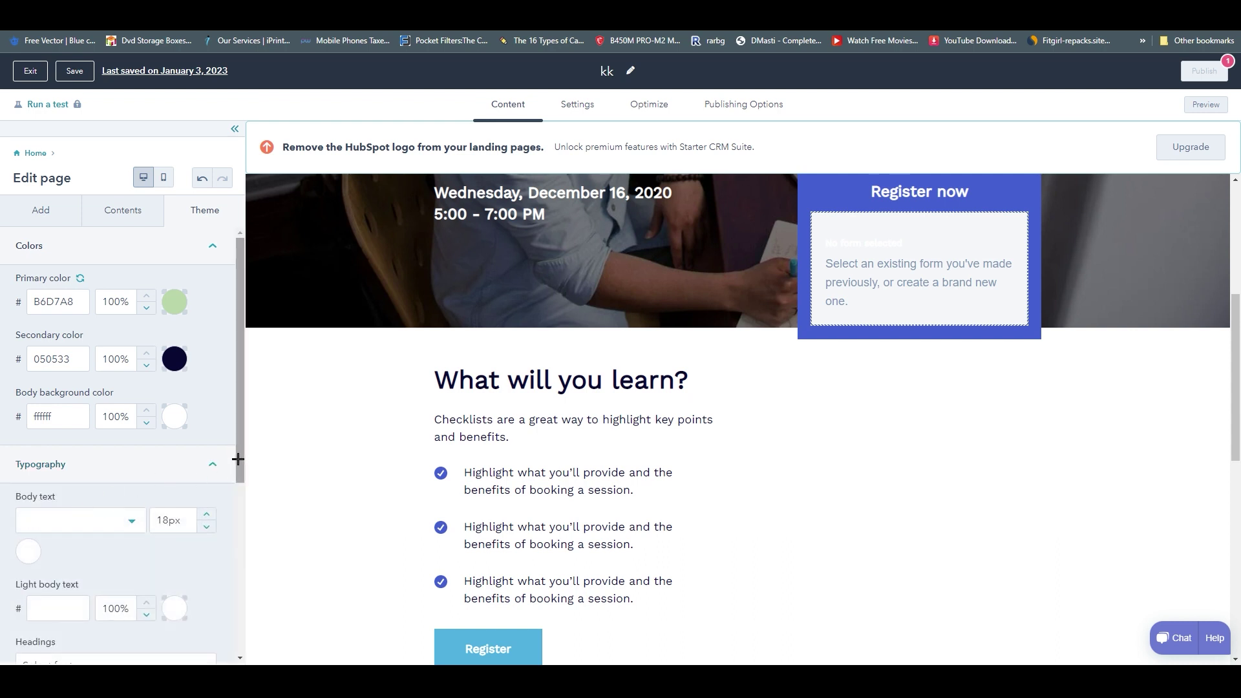
scroll(233, 549, down, 5)
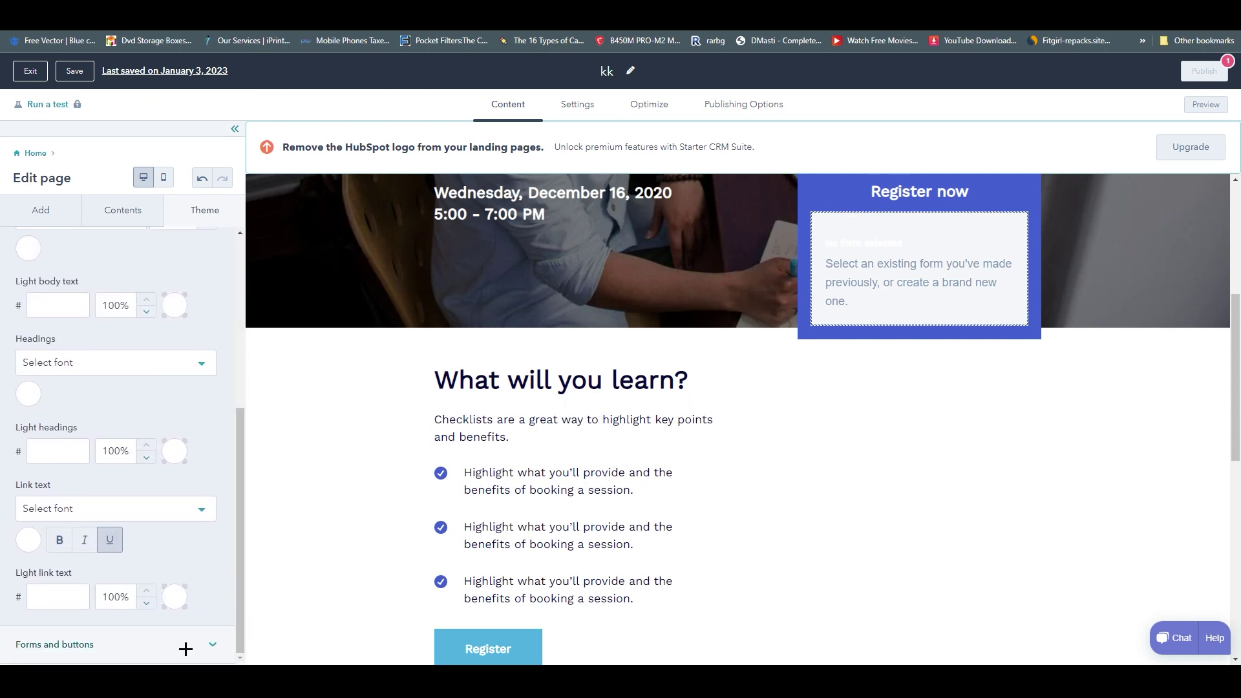
scroll(240, 607, down, 2)
scroll(240, 607, down, 2)
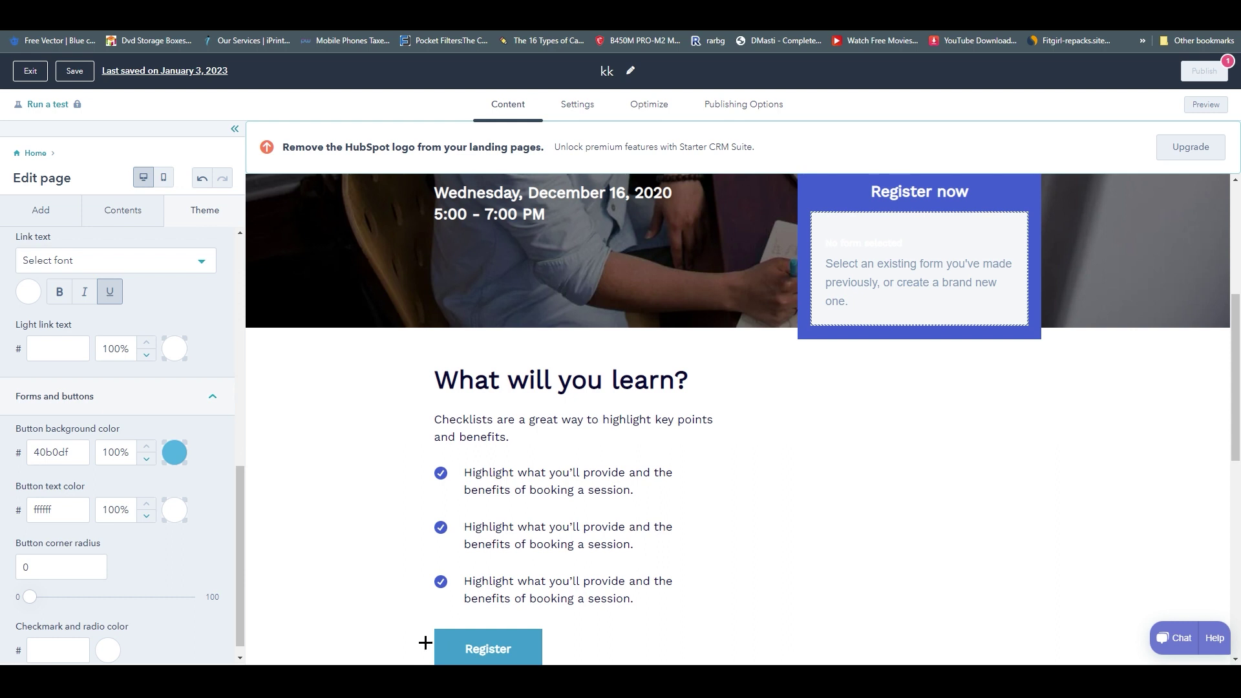
scroll(184, 534, down, 1)
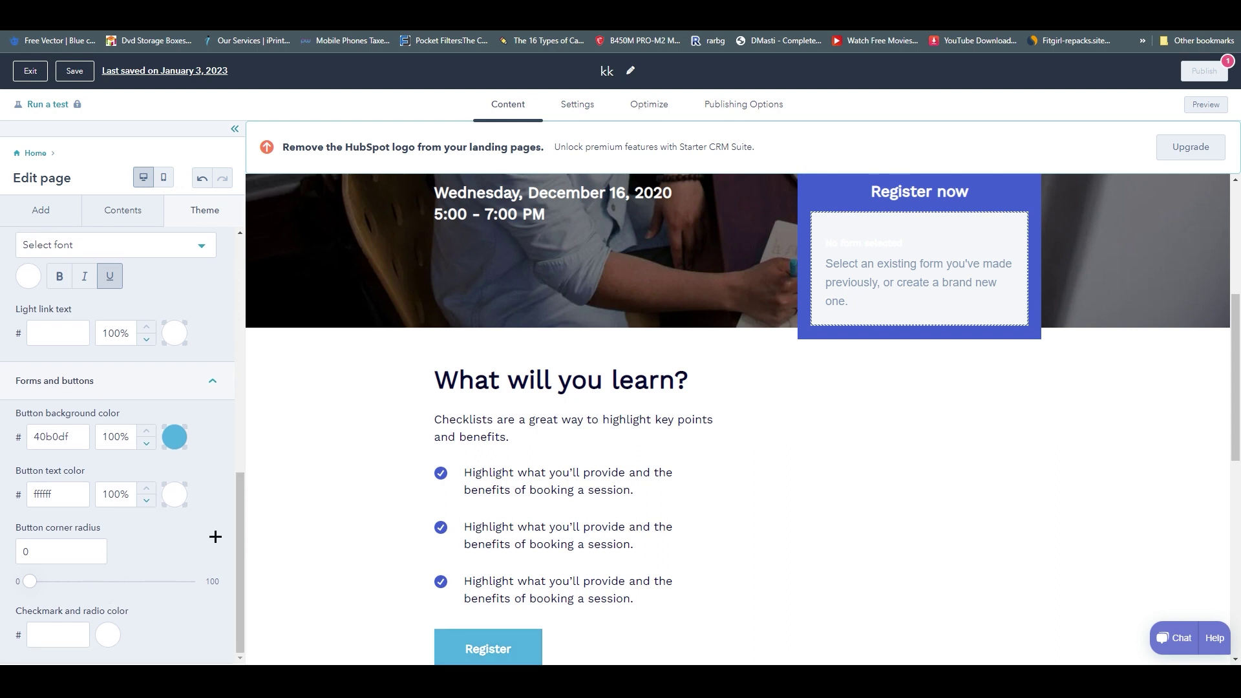
right_click(213, 499)
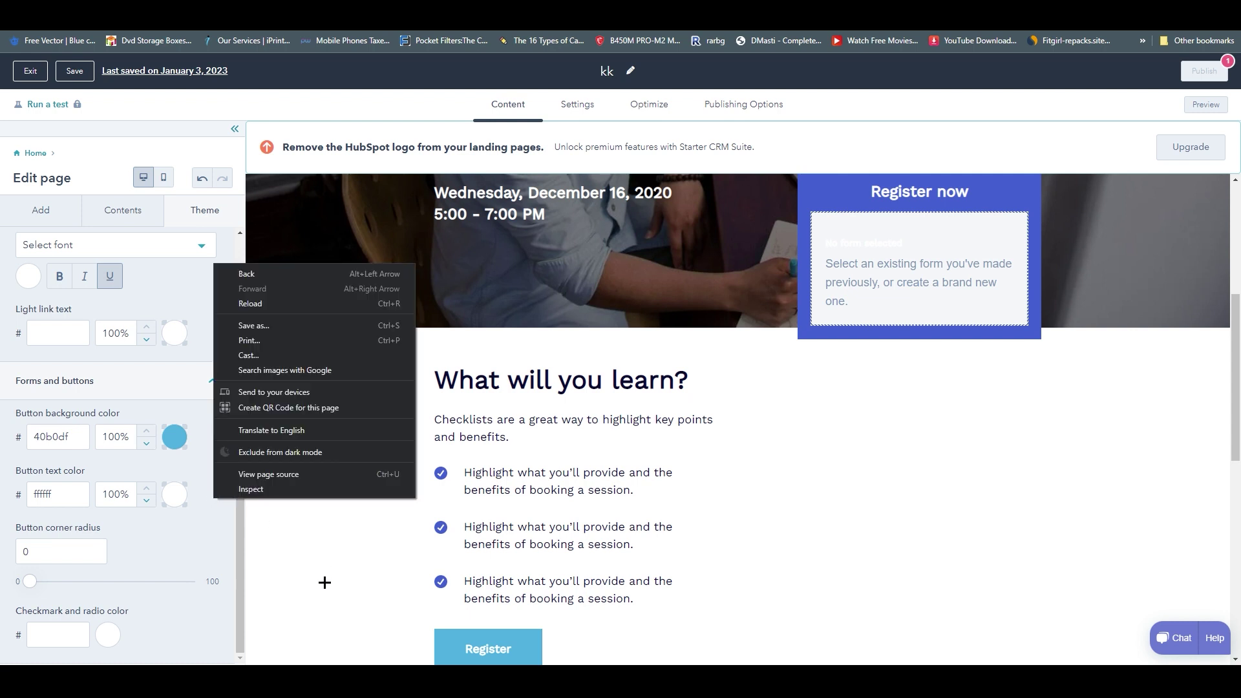
click(336, 585)
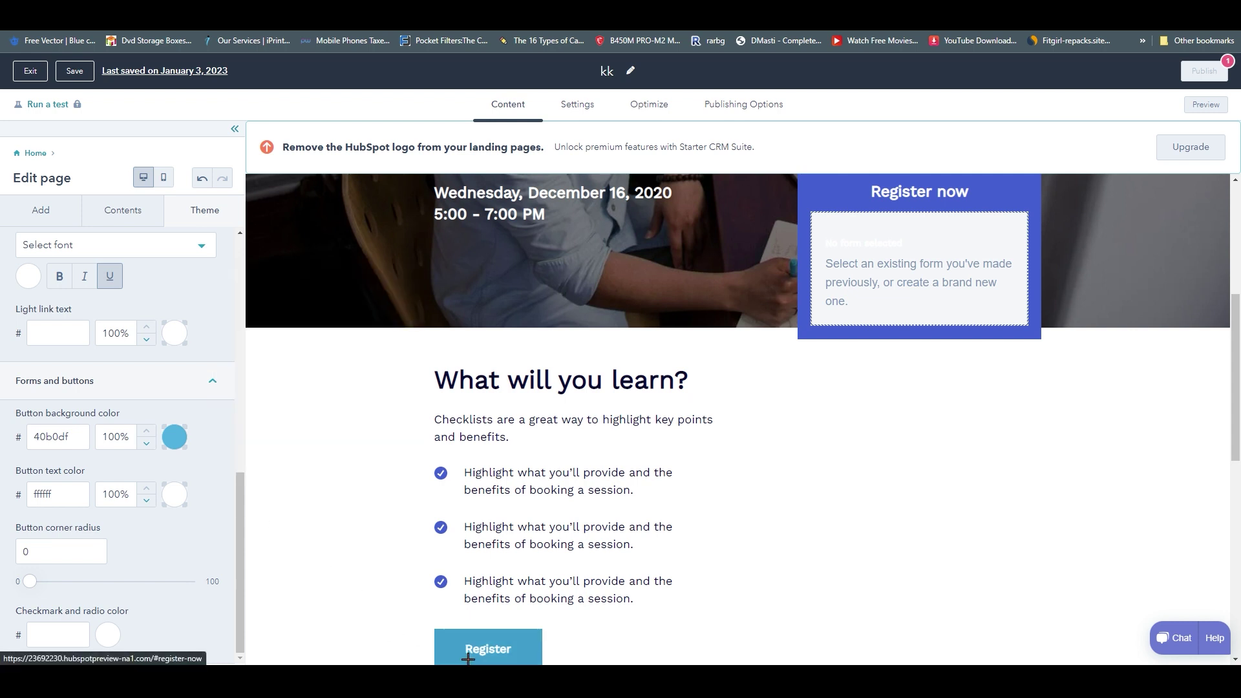
scroll(91, 498, up, 8)
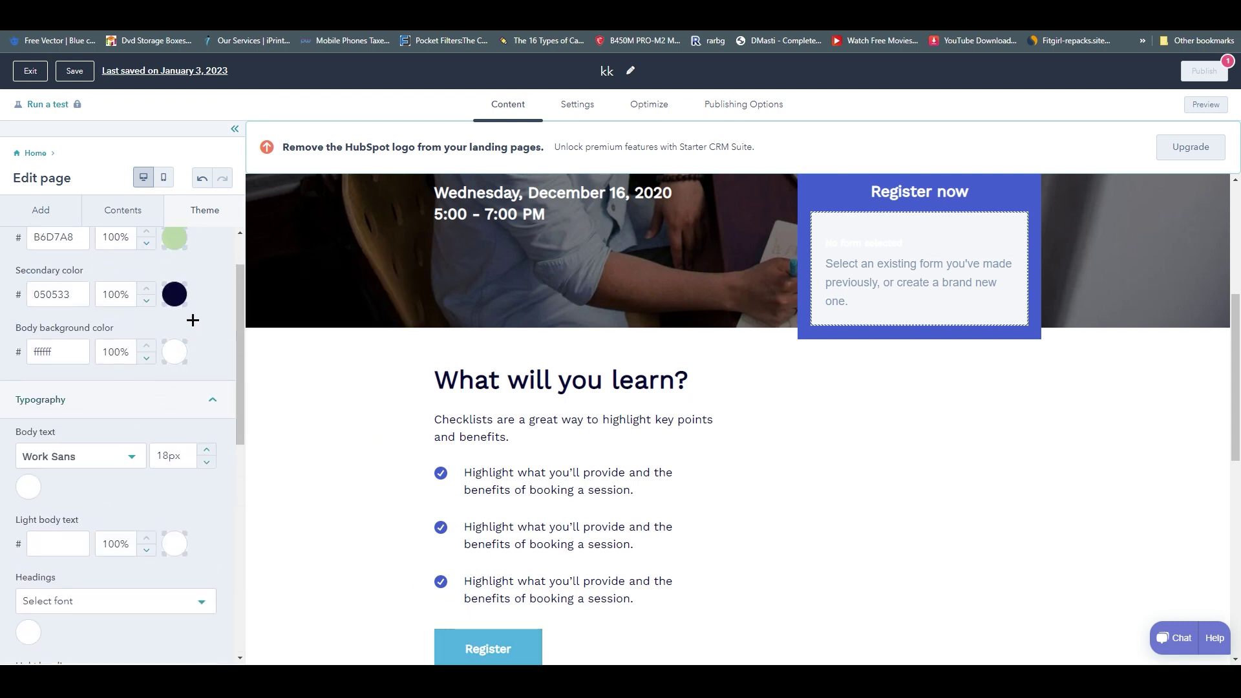
click(61, 221)
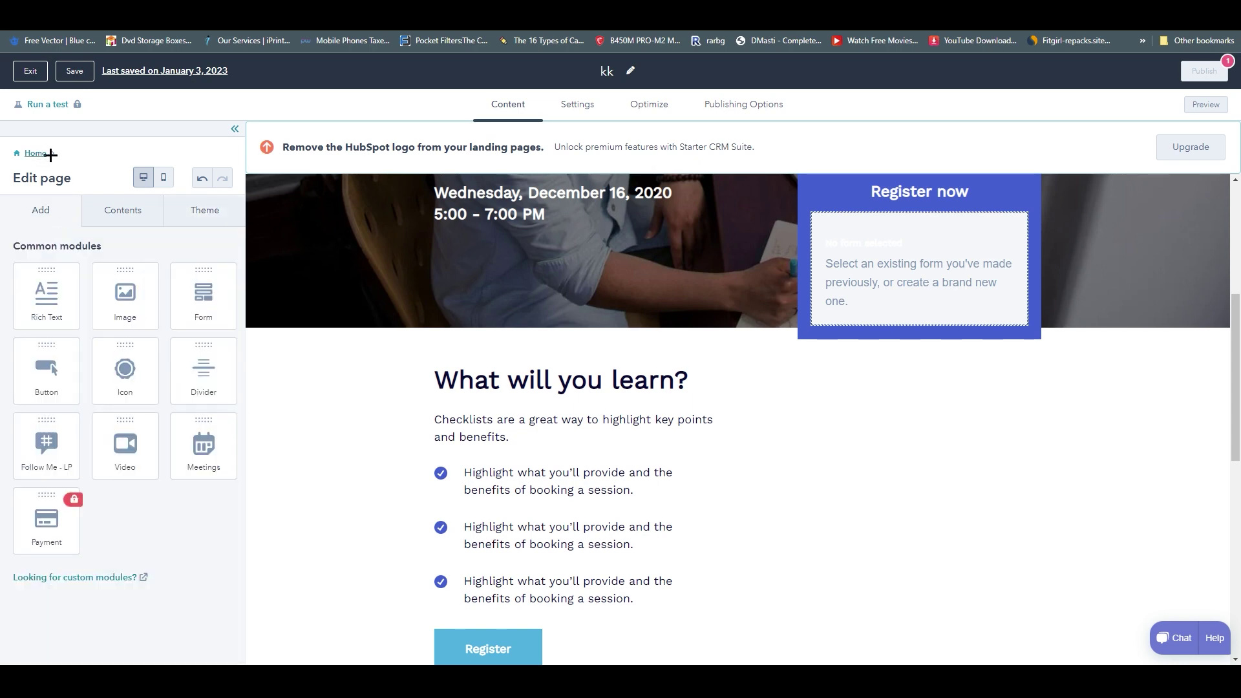
scroll(581, 336, up, 5)
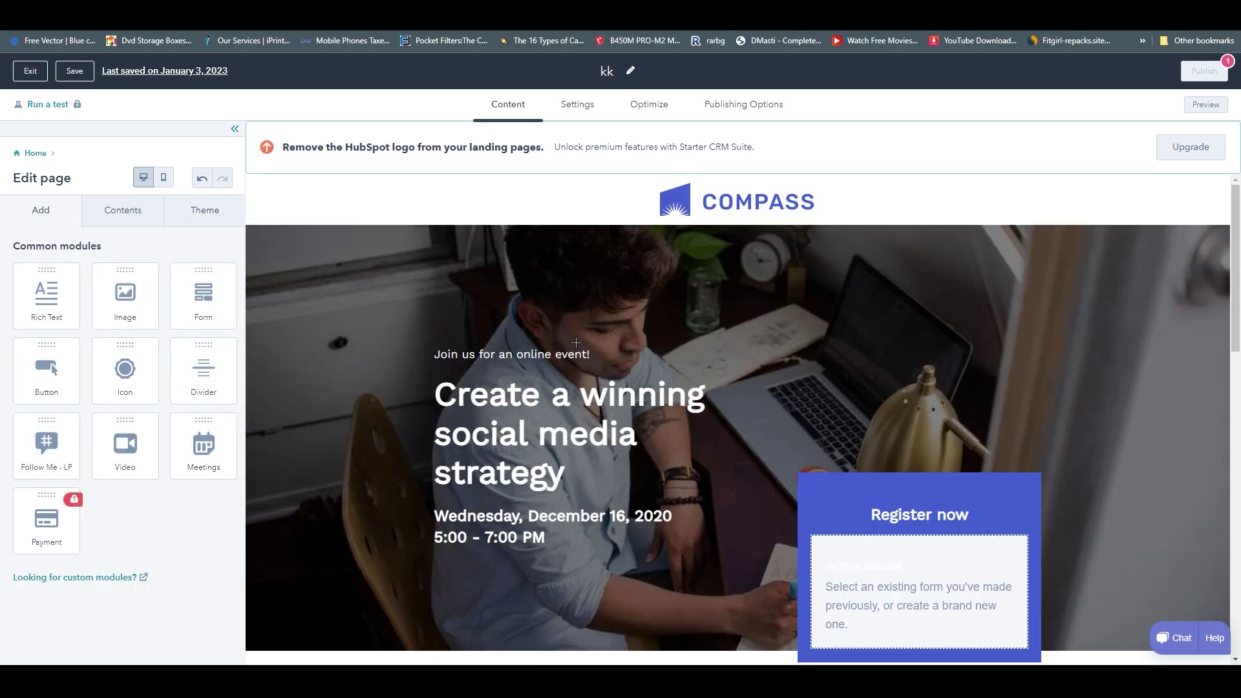
Examine the page settings for internal name, page title, URL, meta description and featured image.
click(576, 105)
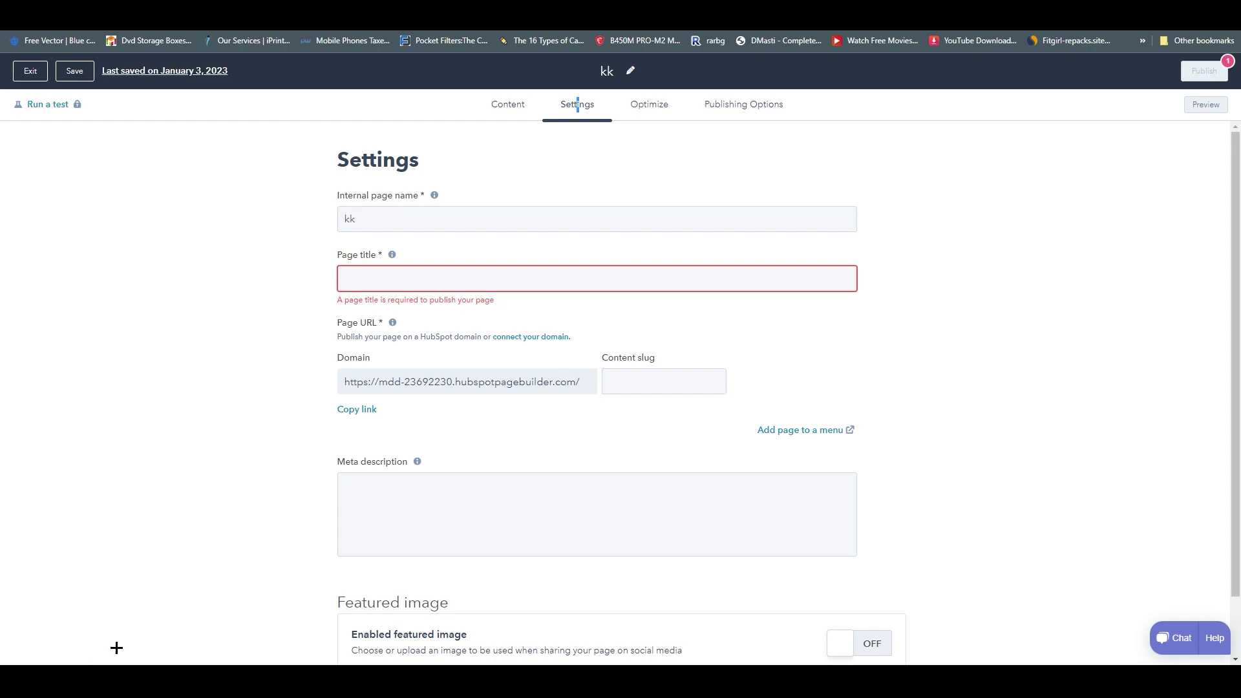
drag(1235, 311, 883, 365)
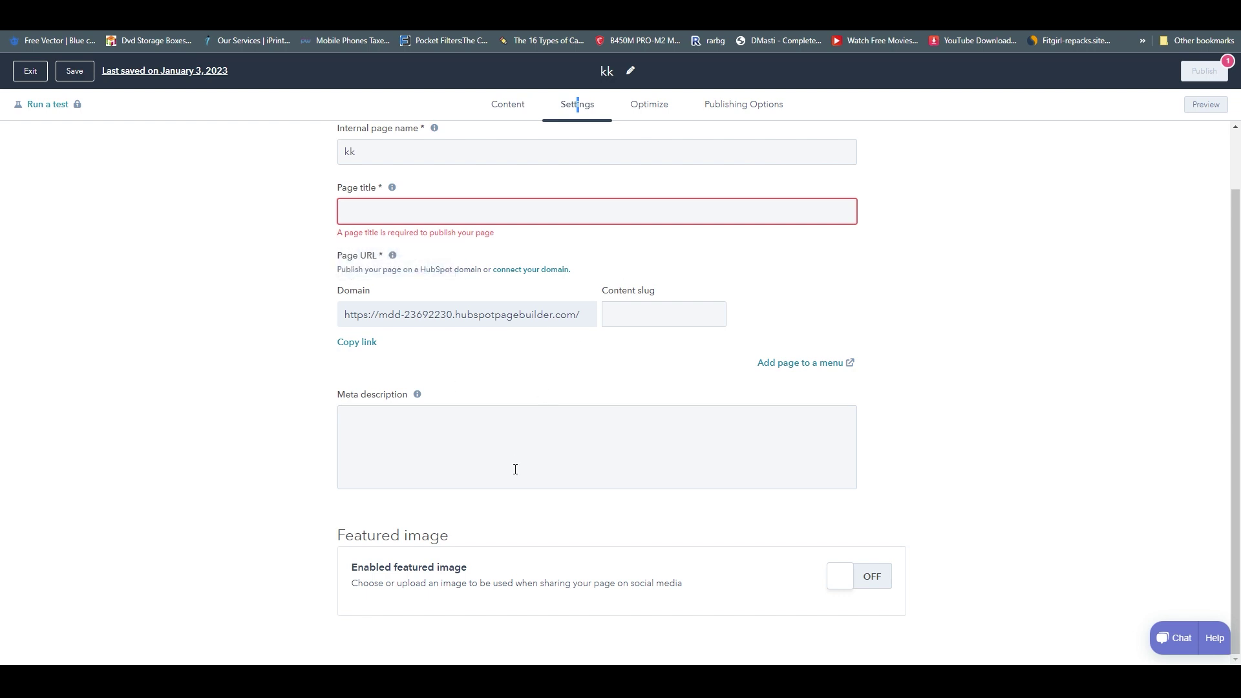
scroll(327, 330, up, 1)
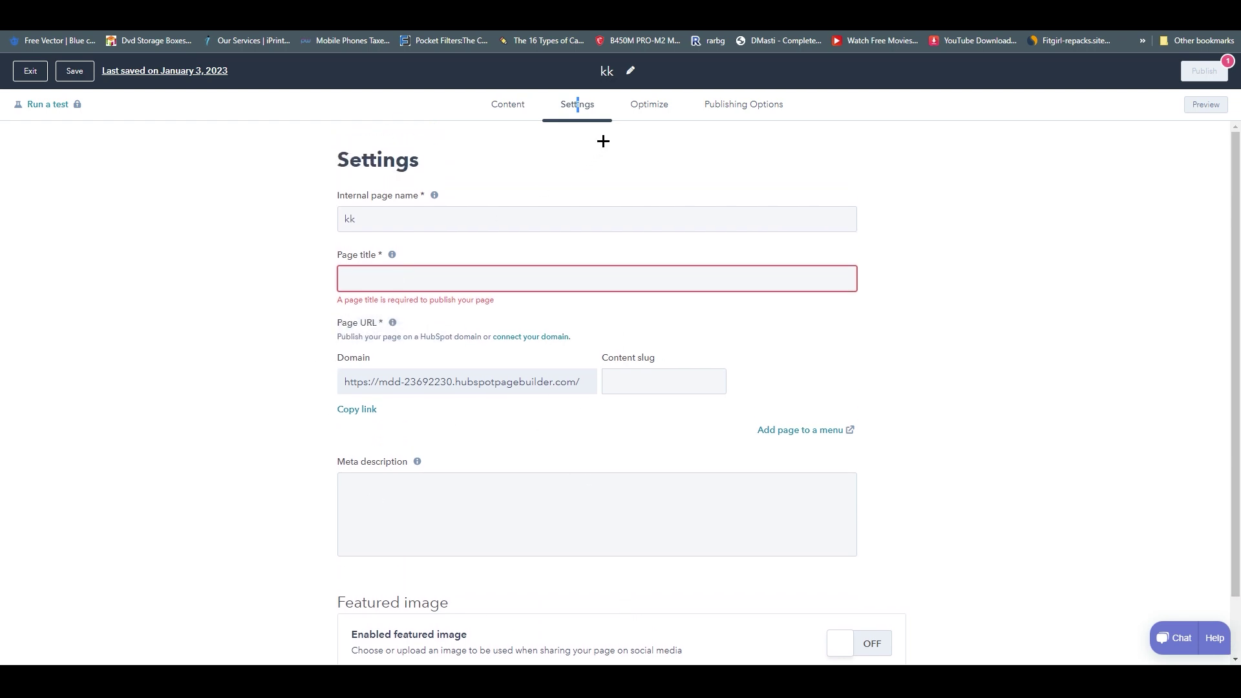
Show the page's optimization recommendations, and expand and collapse the mobile friendliness check.
click(644, 111)
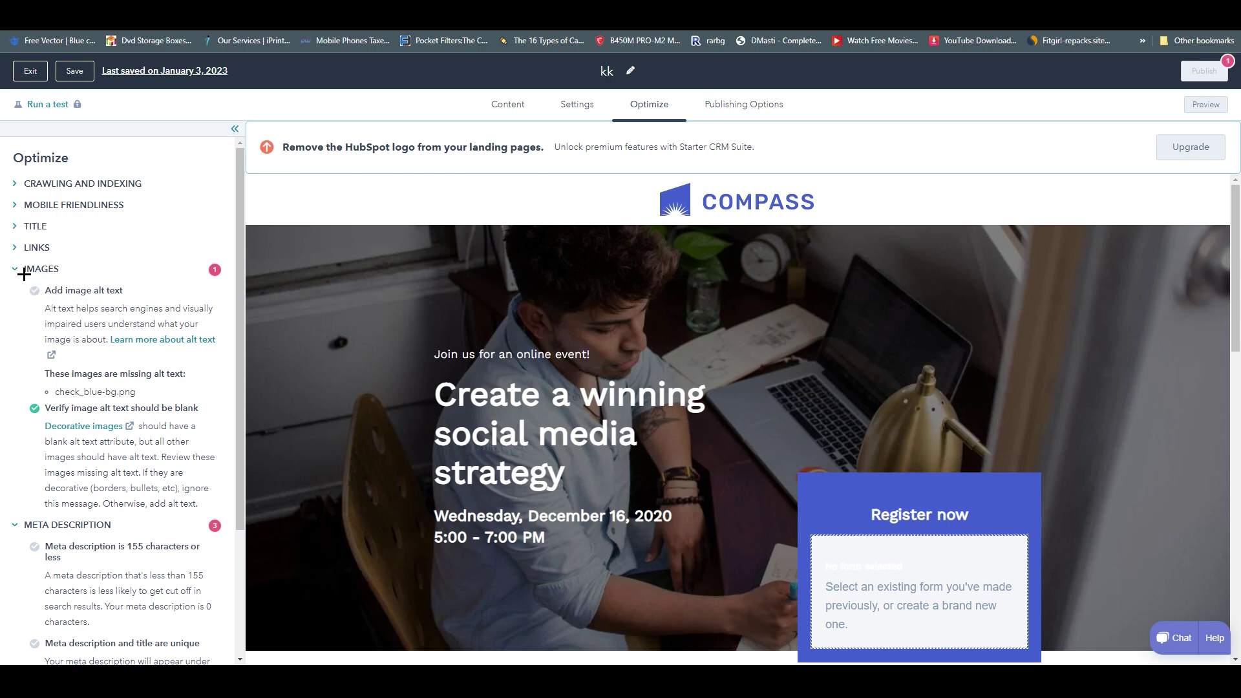
click(14, 205)
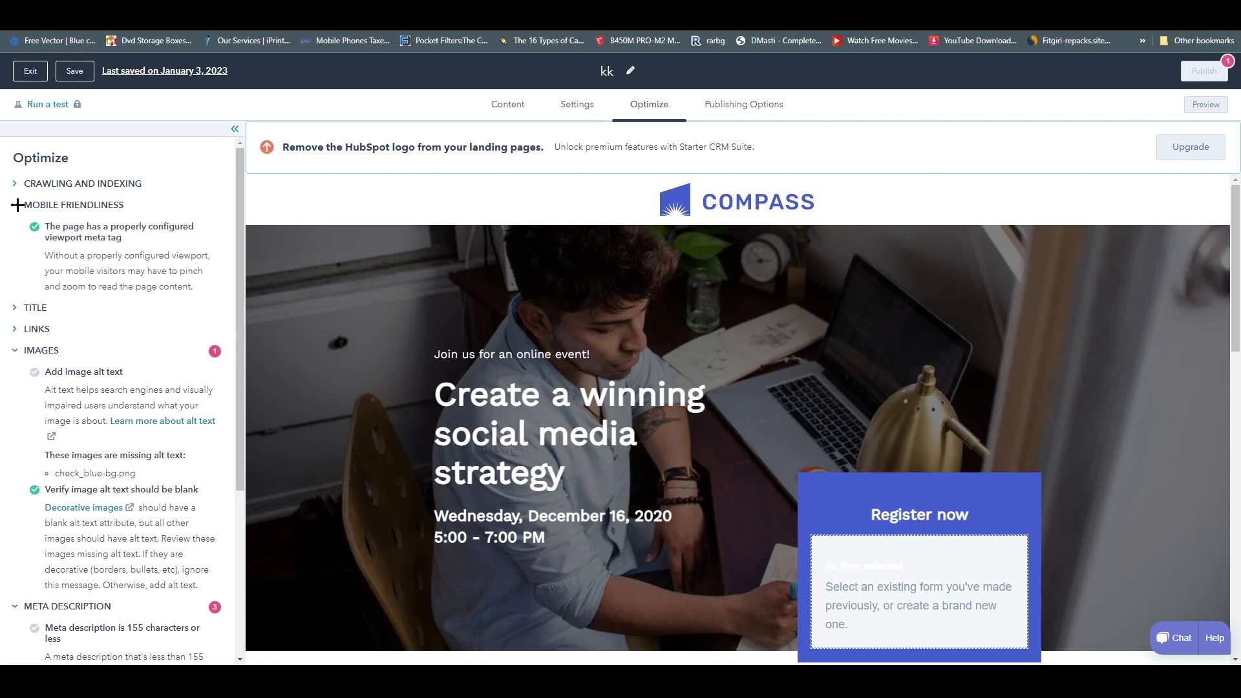
click(15, 204)
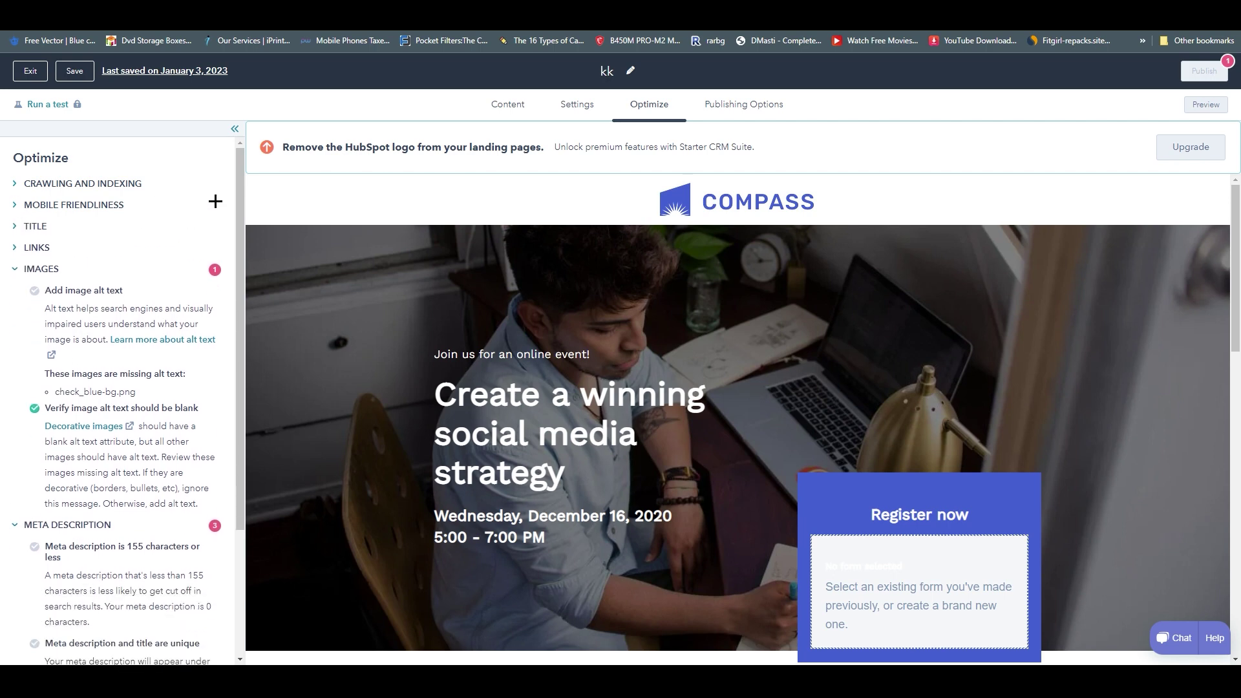
Examine the publishing options, enabling unpublishing on a specific date to view its fields and disabling it again.
click(765, 105)
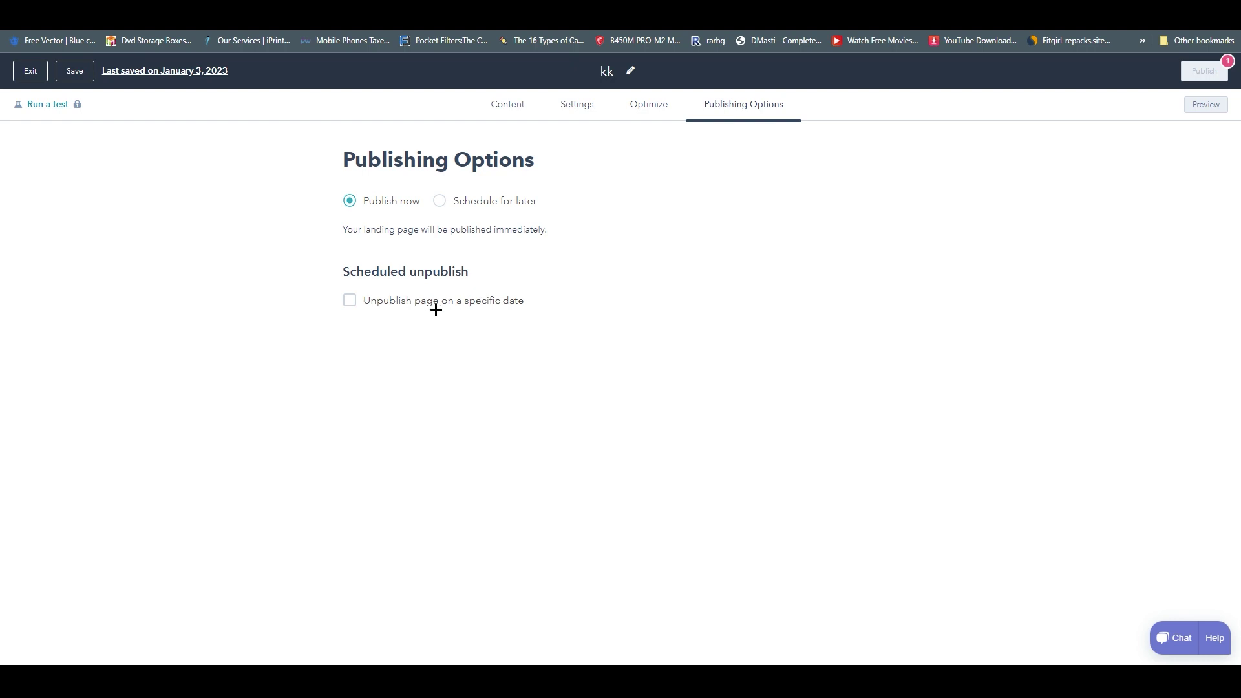
click(350, 300)
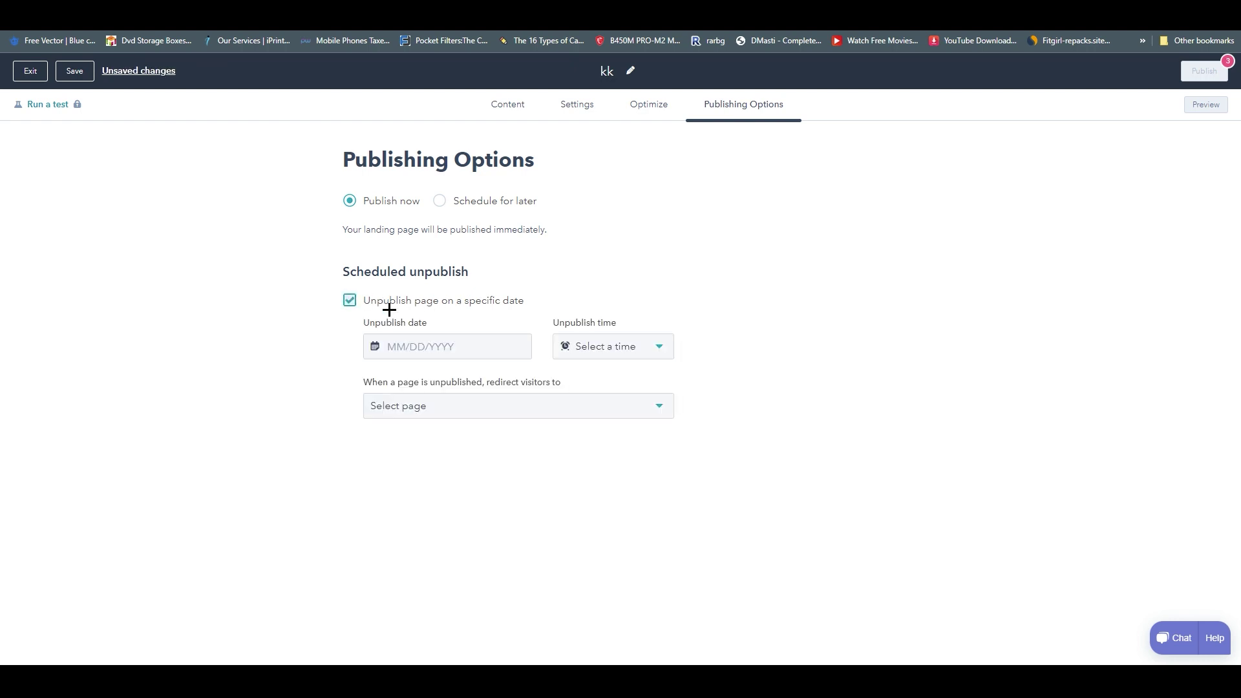
click(347, 300)
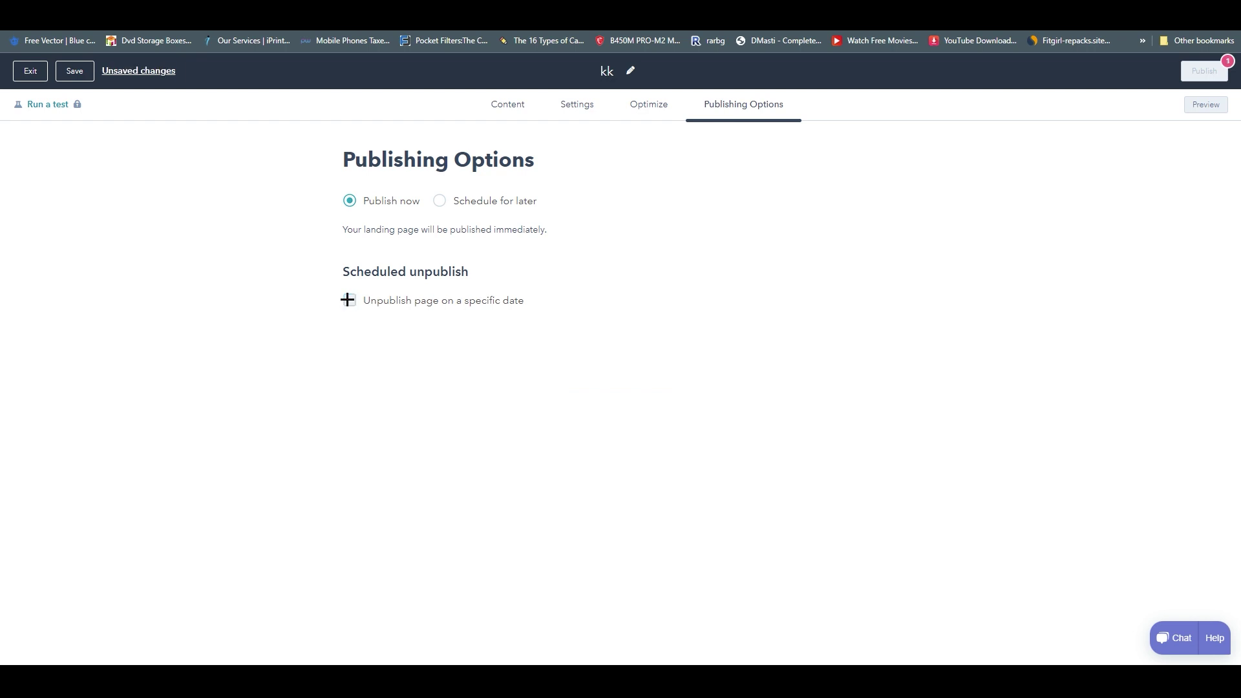
Preview the landing page at tablet and mobile sizes.
click(1200, 106)
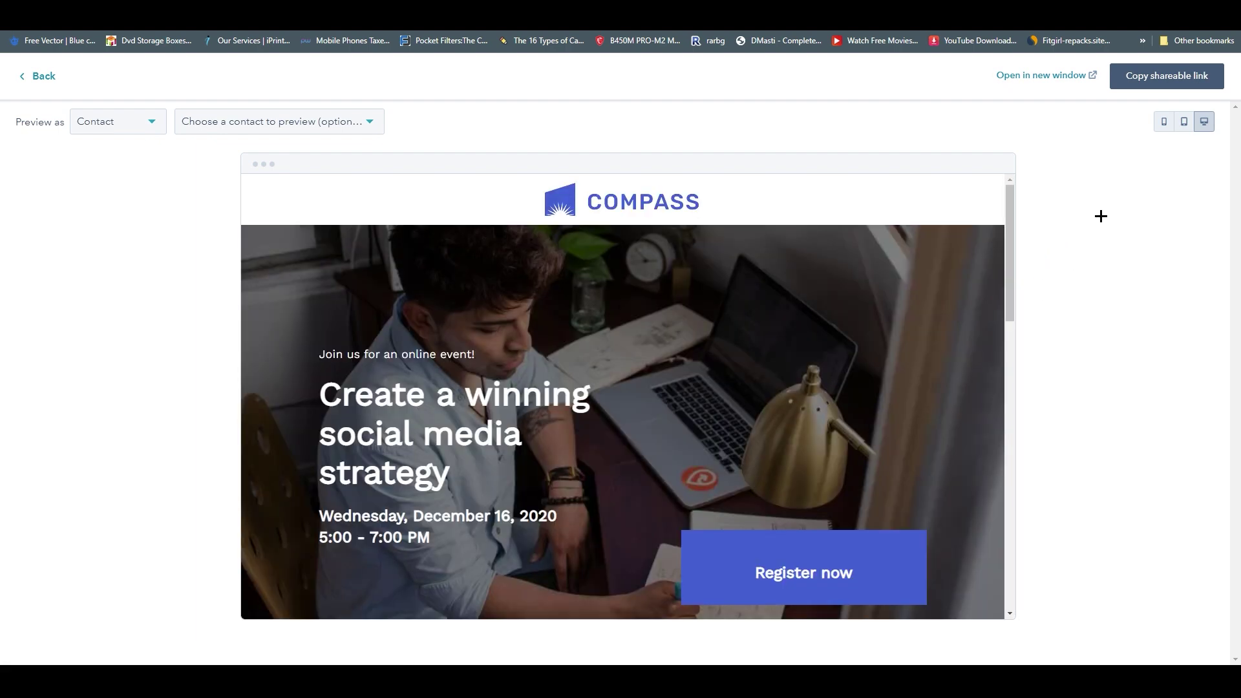
click(1189, 122)
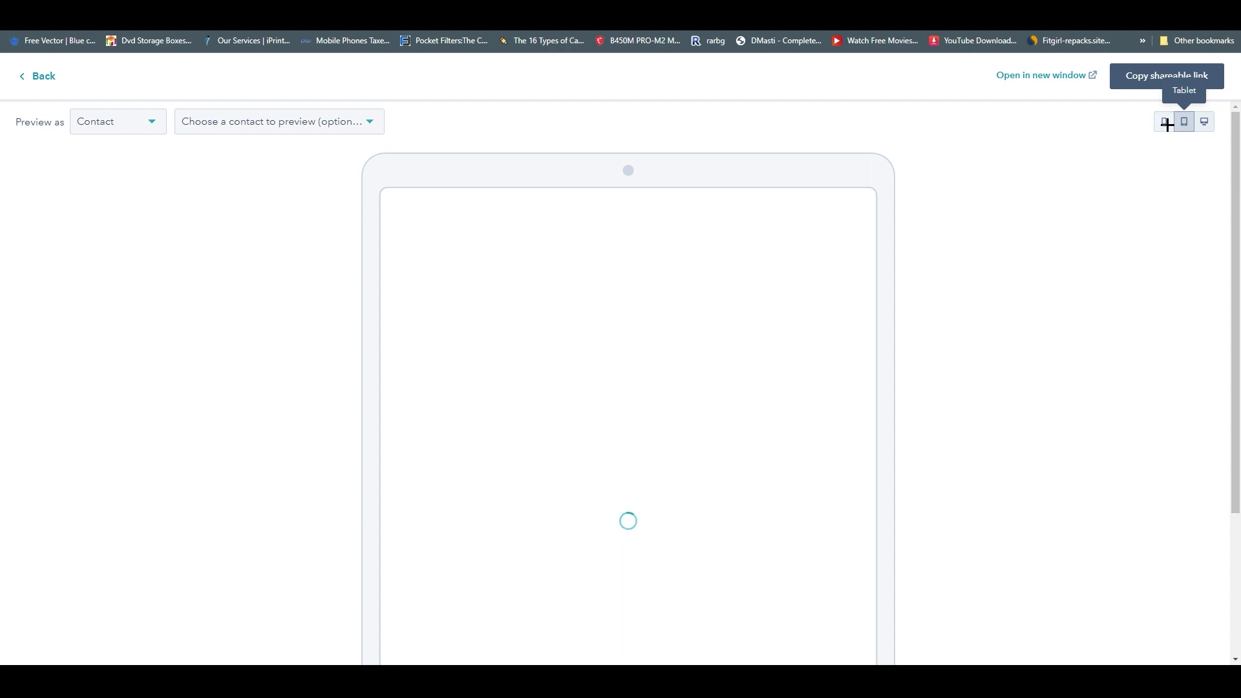
click(1166, 123)
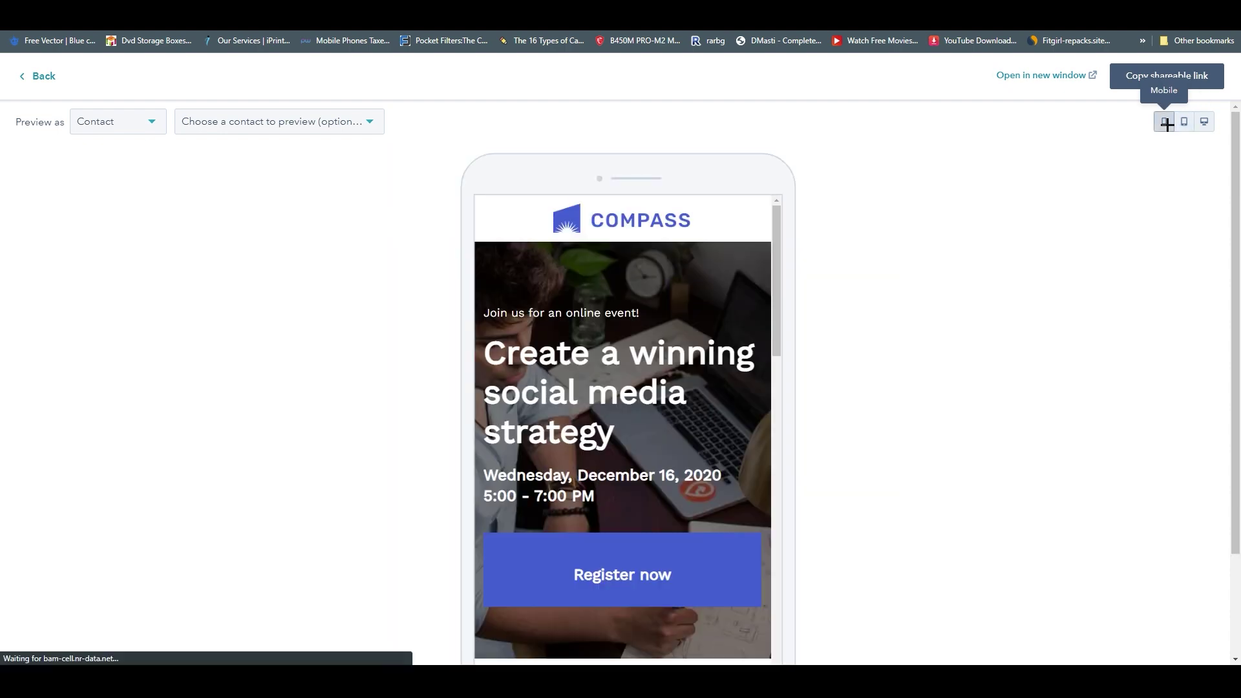
Leave the preview for the page's content editor and highlight the notice about unlocking premium features with Starter CRM Suite.
click(30, 80)
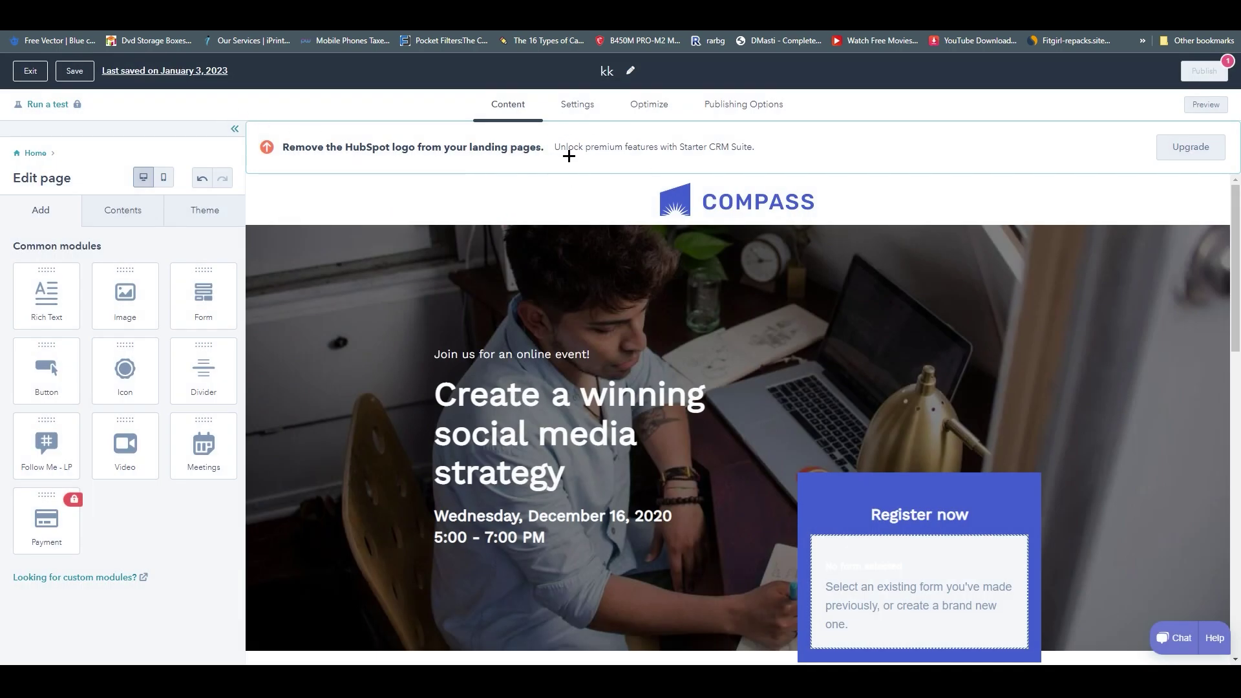
drag(557, 148, 786, 143)
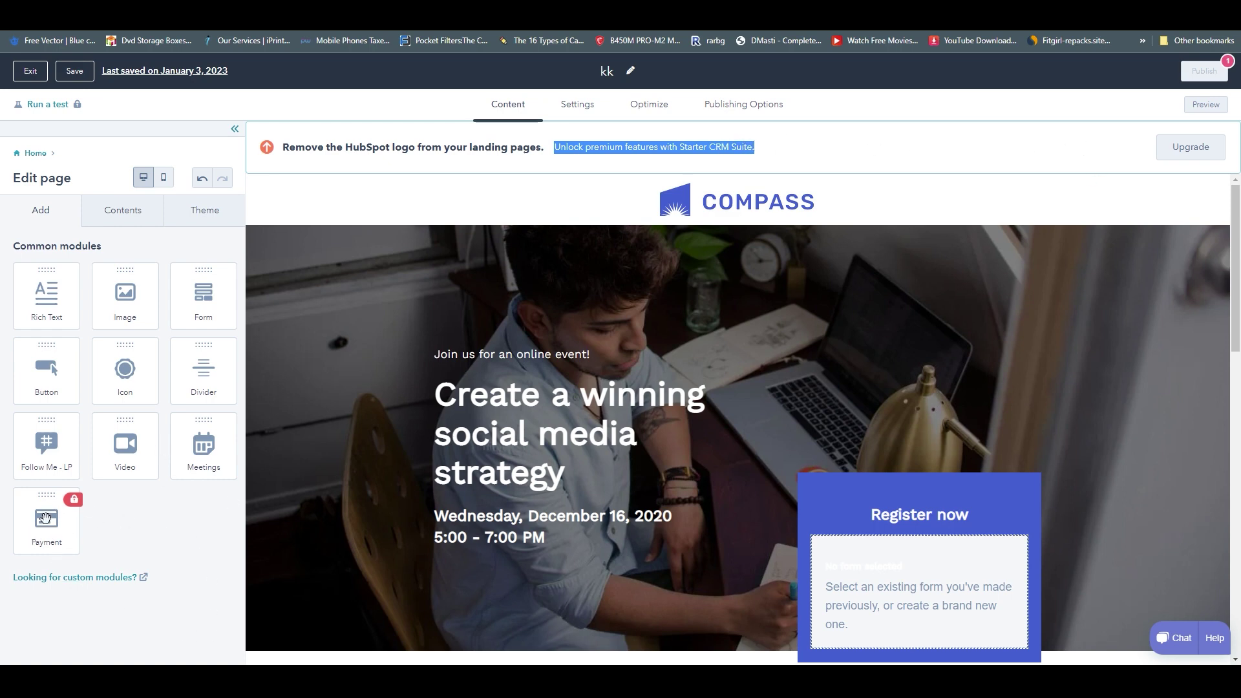
Open the upgrade offer for removing HubSpot branding from landing pages and continue to the Starter CRM Suite pricing page.
mouse_move(45, 517)
mouse_down()
mouse_move(49, 543)
mouse_move(49, 495)
mouse_up()
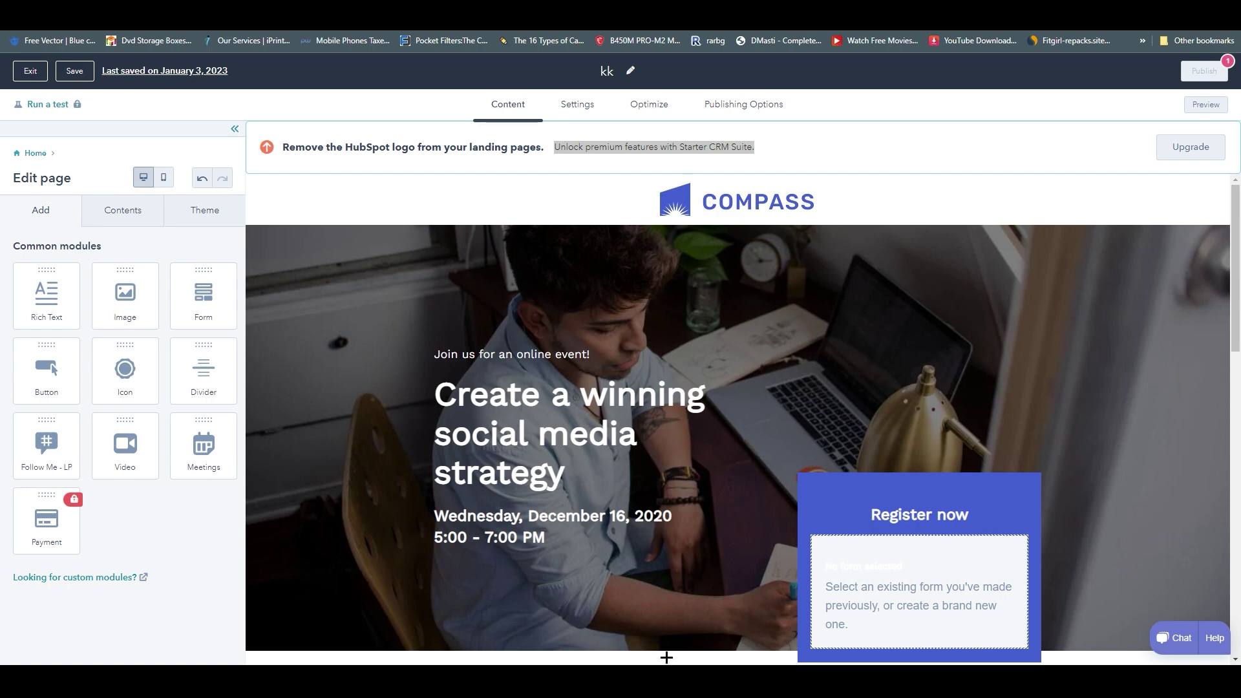
click(1204, 157)
click(1204, 157)
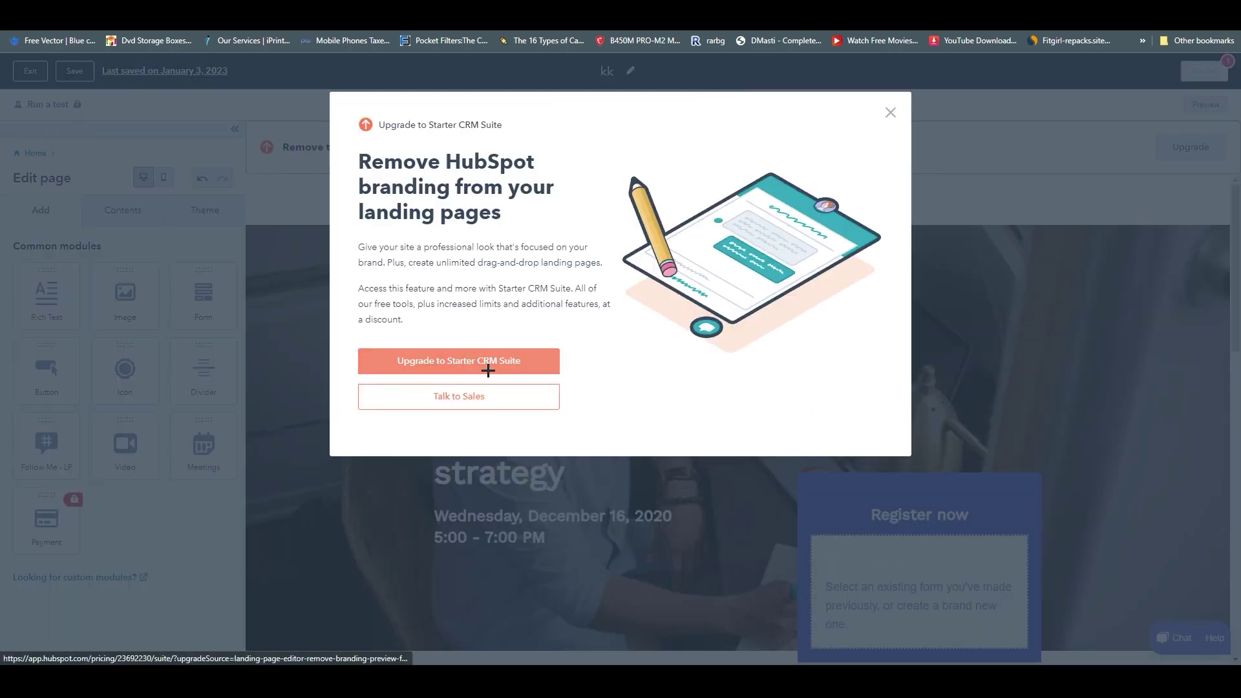
click(498, 368)
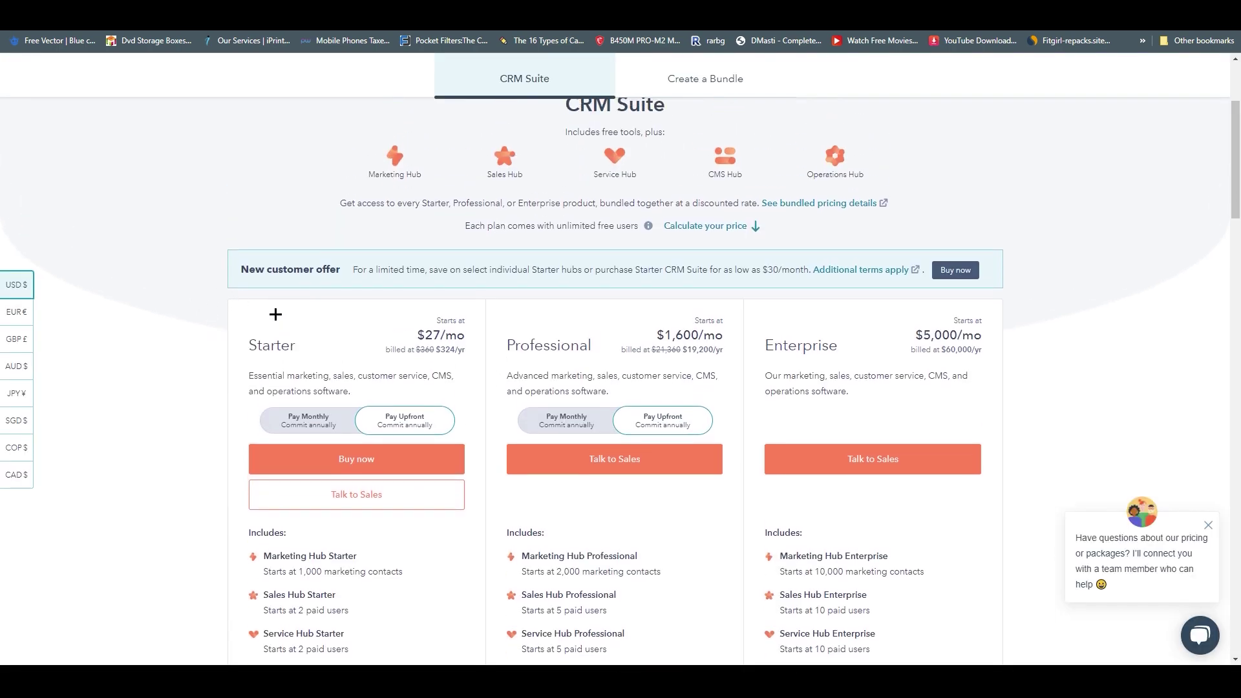
Compare the prices and included hubs of the Starter, Professional and Enterprise plans of the CRM Suite.
scroll(271, 313, down, 1)
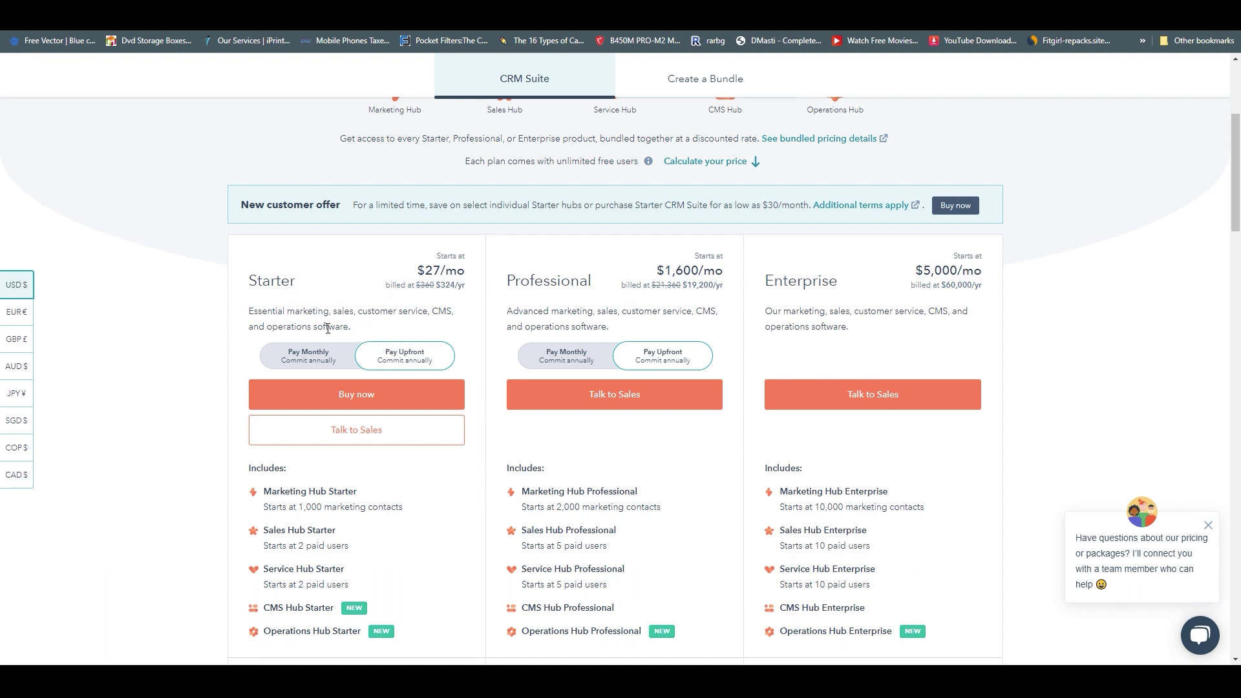
scroll(327, 329, down, 1)
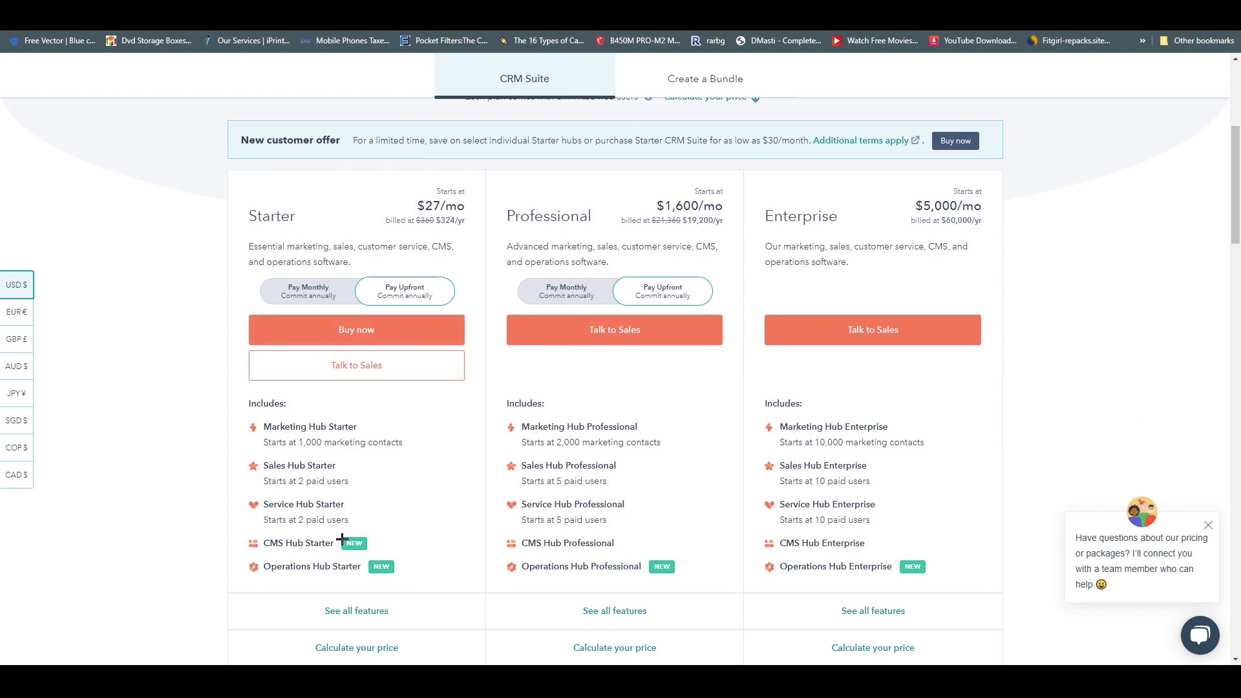
scroll(479, 548, down, 2)
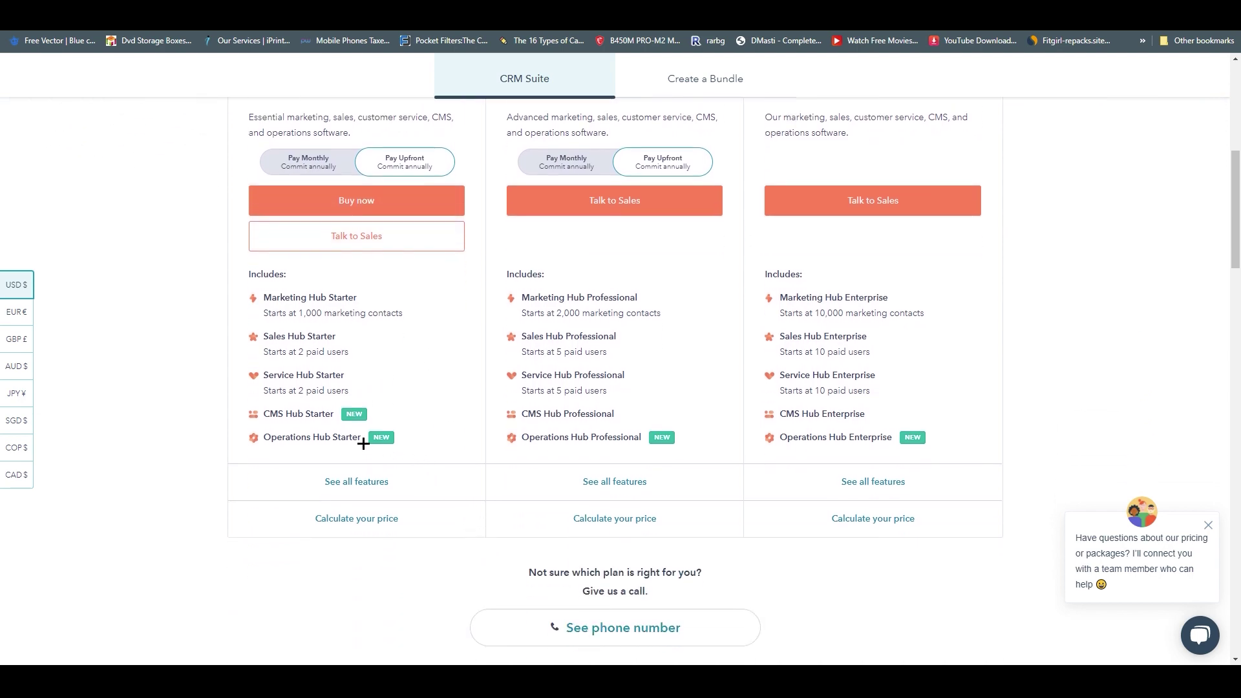
scroll(387, 445, up, 7)
scroll(391, 446, down, 4)
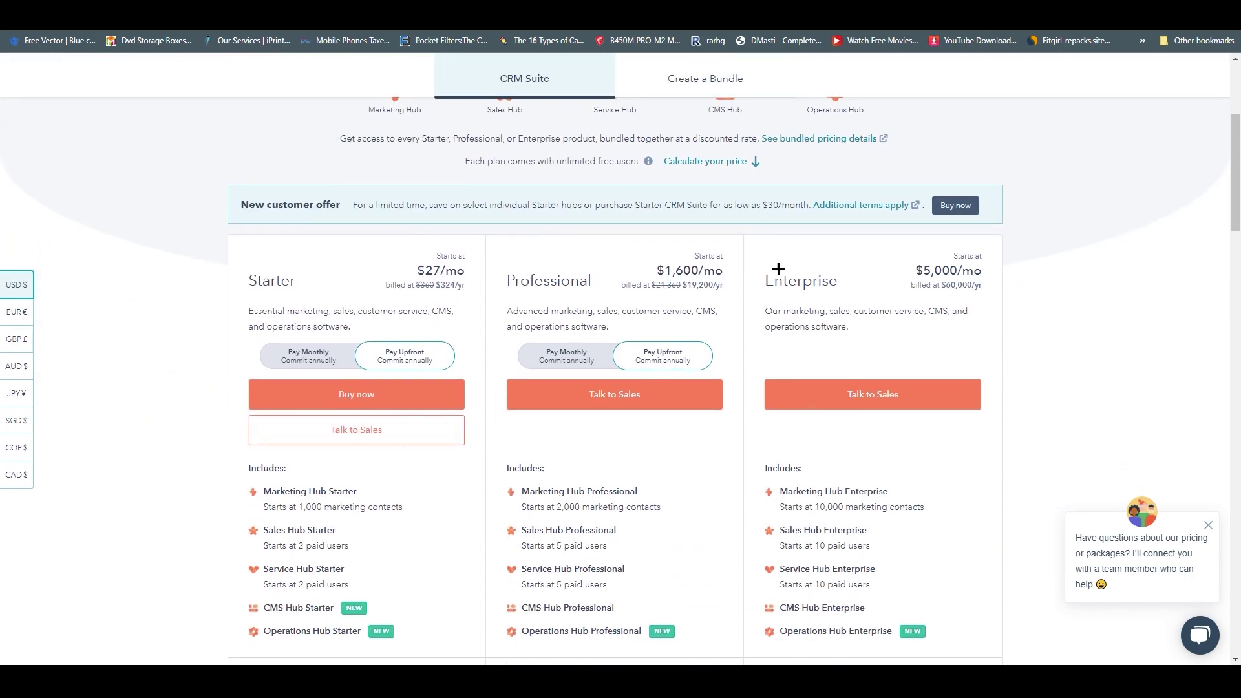
scroll(792, 419, down, 2)
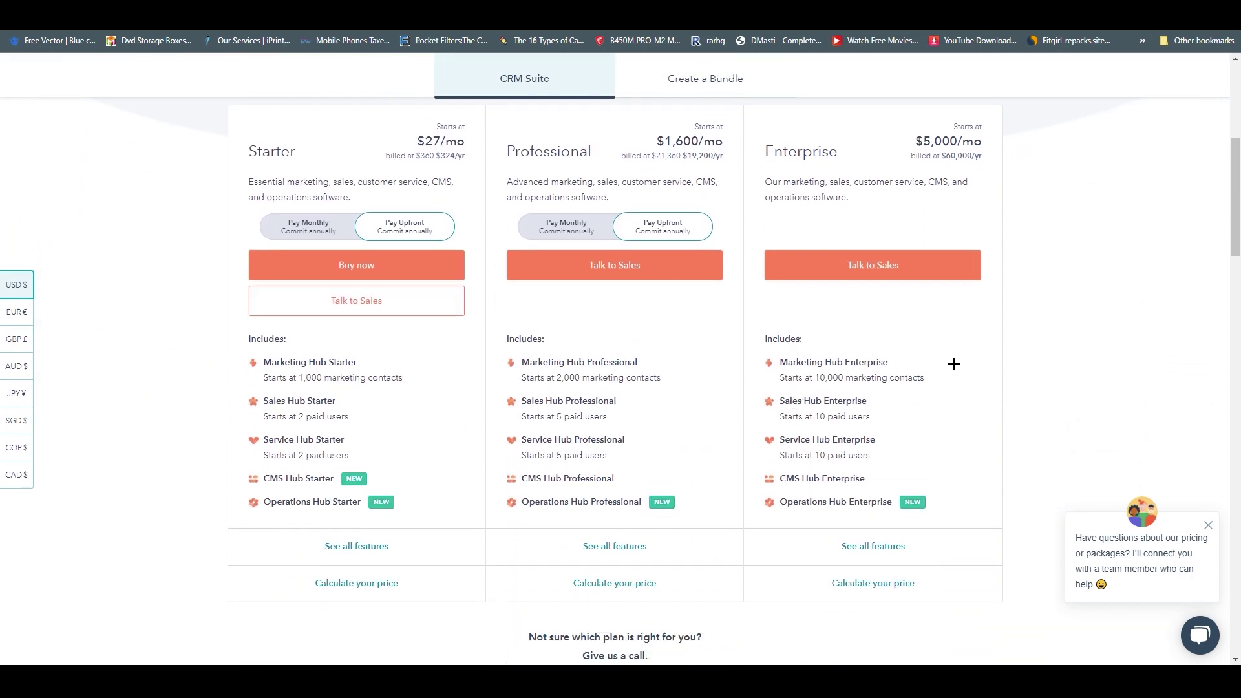